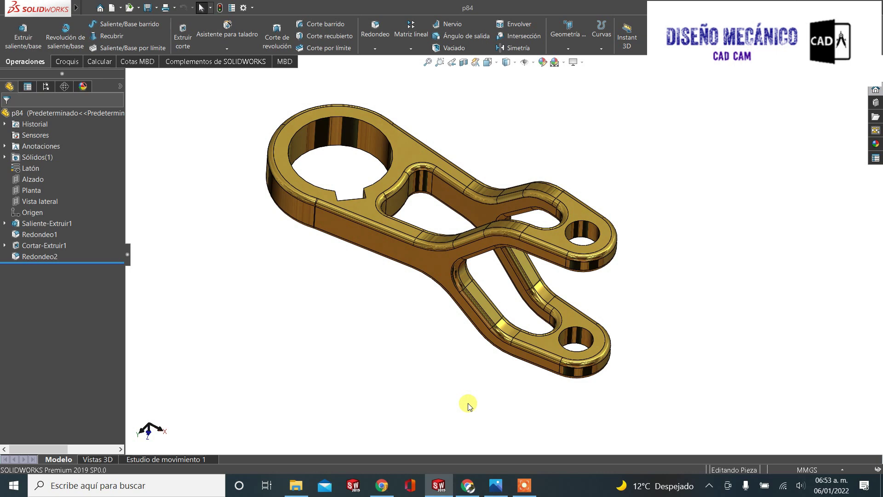
# Orbit the finished p84 swing arm to inspect it, then bring up its drawing in Photos
pyautogui.moveTo(420, 381)
pyautogui.mouseDown(button='middle')
pyautogui.moveTo(525, 304)
pyautogui.moveTo(627, 294)
pyautogui.moveTo(812, 327)
pyautogui.moveTo(819, 351)
pyautogui.moveTo(782, 378)
pyautogui.moveTo(637, 399)
pyautogui.moveTo(525, 383)
pyautogui.moveTo(424, 355)
pyautogui.moveTo(395, 359)
pyautogui.mouseUp(button='middle')
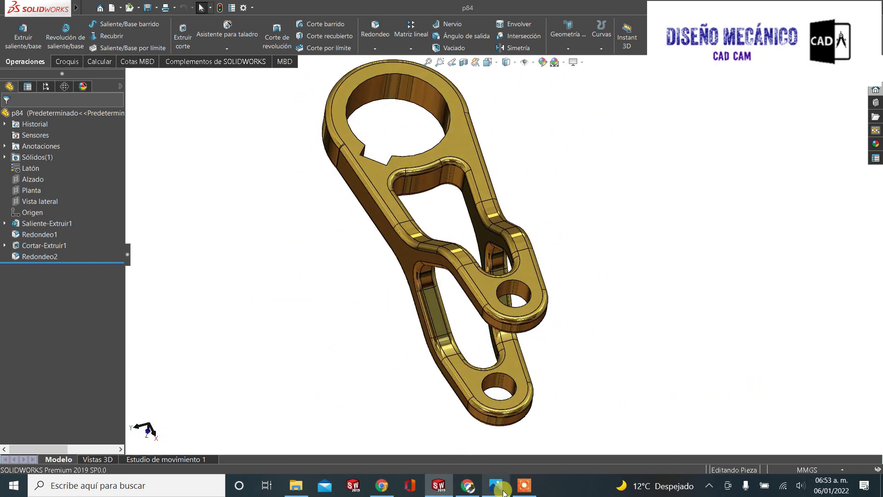
pyautogui.click(499, 490)
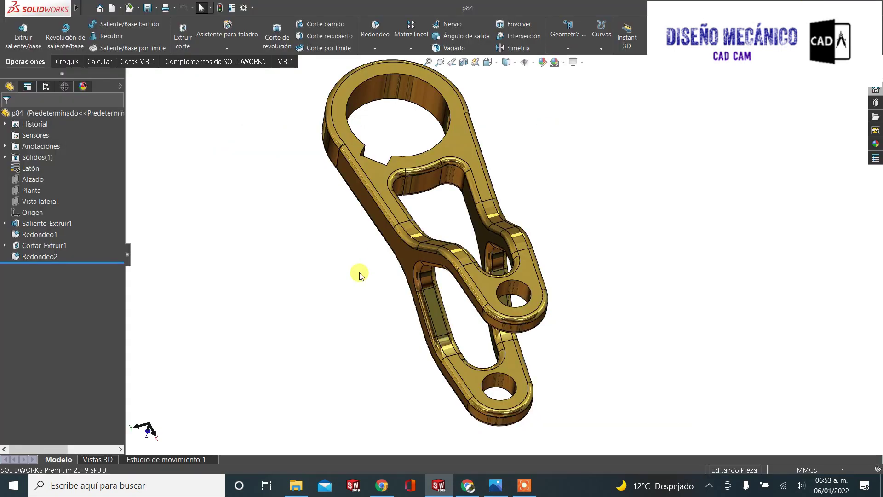
# Move the Photos swing arm drawing to the right half of the screen beside SOLIDWORKS
pyautogui.moveTo(359, 272)
pyautogui.mouseDown(button='middle')
pyautogui.moveTo(400, 162)
pyautogui.moveTo(562, 130)
pyautogui.moveTo(450, 144)
pyautogui.moveTo(318, 203)
pyautogui.moveTo(270, 201)
pyautogui.moveTo(329, 197)
pyautogui.moveTo(317, 225)
pyautogui.moveTo(335, 220)
pyautogui.moveTo(322, 169)
pyautogui.moveTo(288, 199)
pyautogui.mouseUp(button='middle')
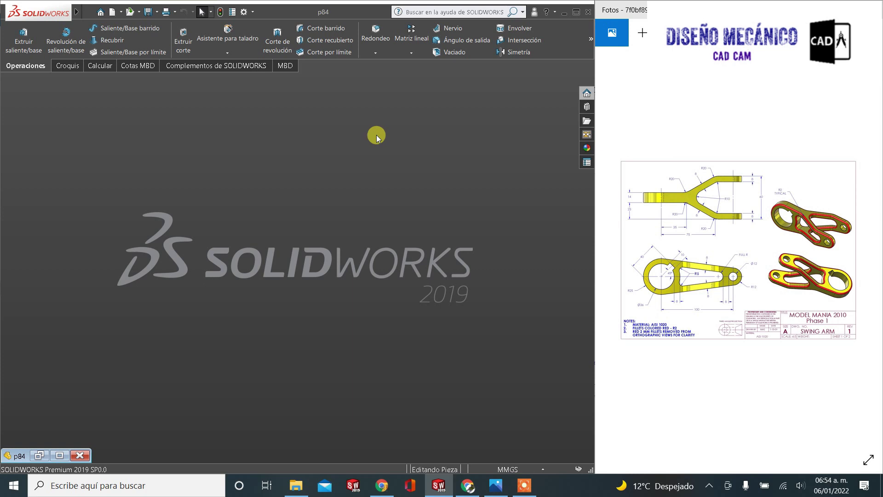
# Create a new blank part document (Pieza)
pyautogui.click(123, 14)
pyautogui.click(129, 26)
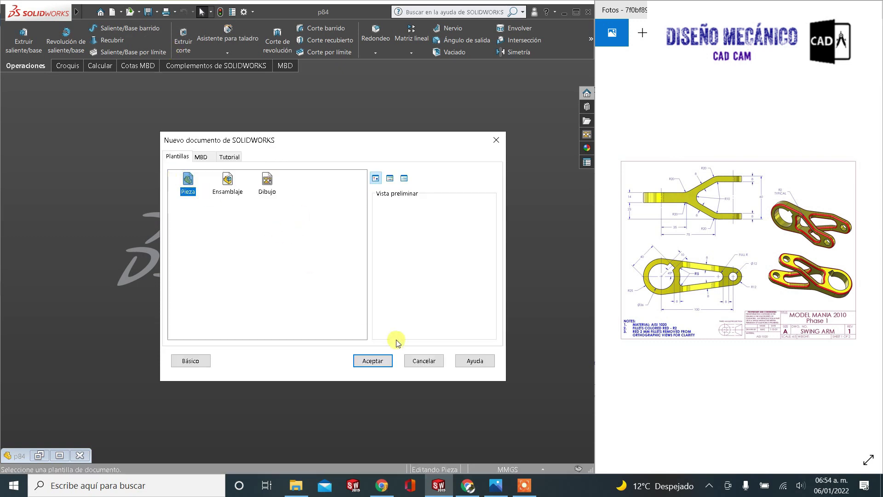
pyautogui.click(369, 362)
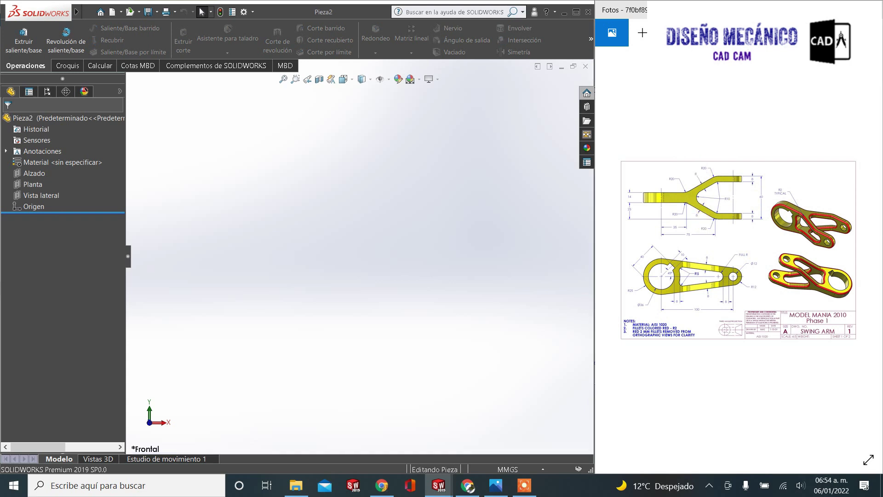
# Zoom and pan the Photos drawing to read the top and front view dimensions
pyautogui.scroll(1, 702, 209)
pyautogui.scroll(2, 690, 180)
pyautogui.moveTo(801, 306); pyautogui.dragTo(800, 303)
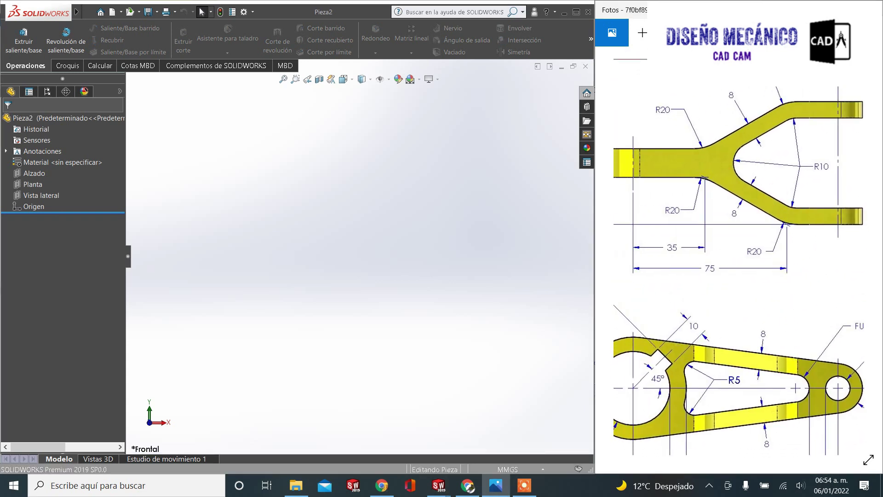
pyautogui.scroll(-2, 728, 160)
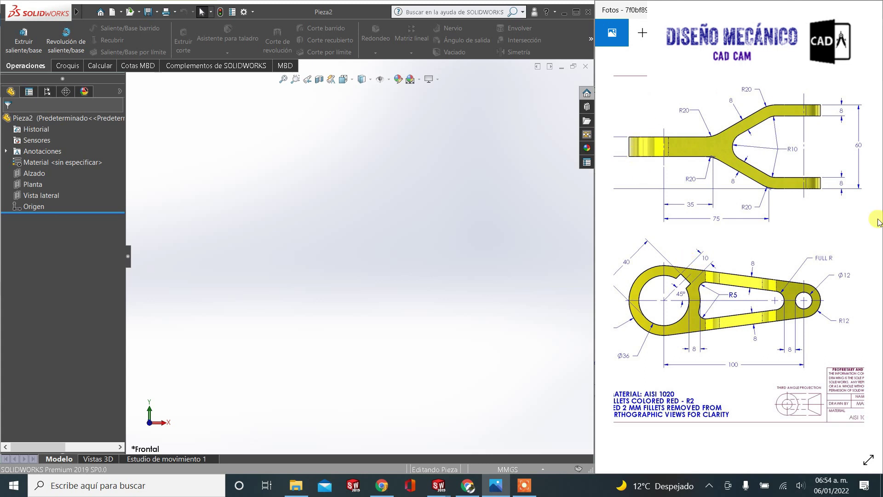
pyautogui.scroll(-2, 736, 230)
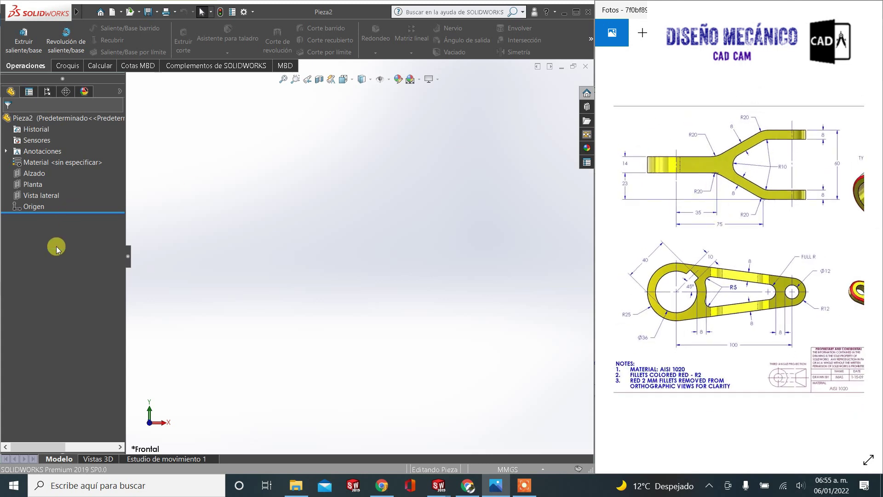
# Start a sketch on Planta and draw the stem and upper fork arm from the origin
pyautogui.click(32, 184)
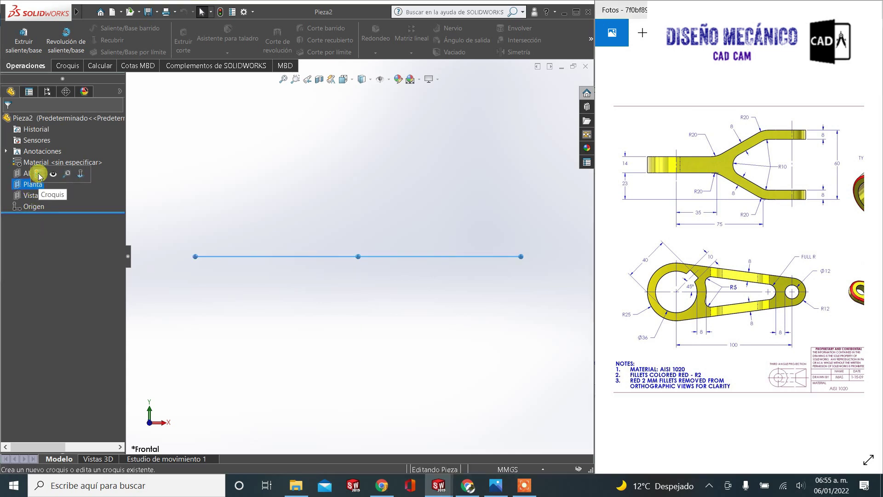
pyautogui.click(40, 174)
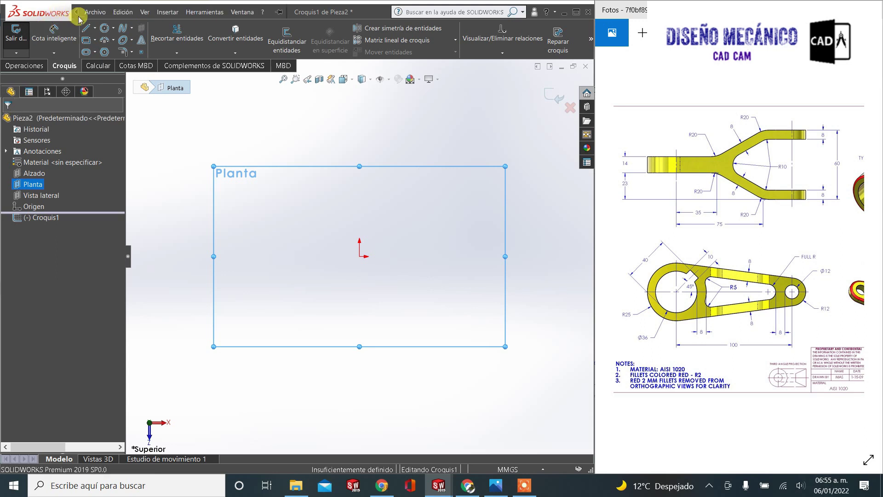
pyautogui.click(91, 32)
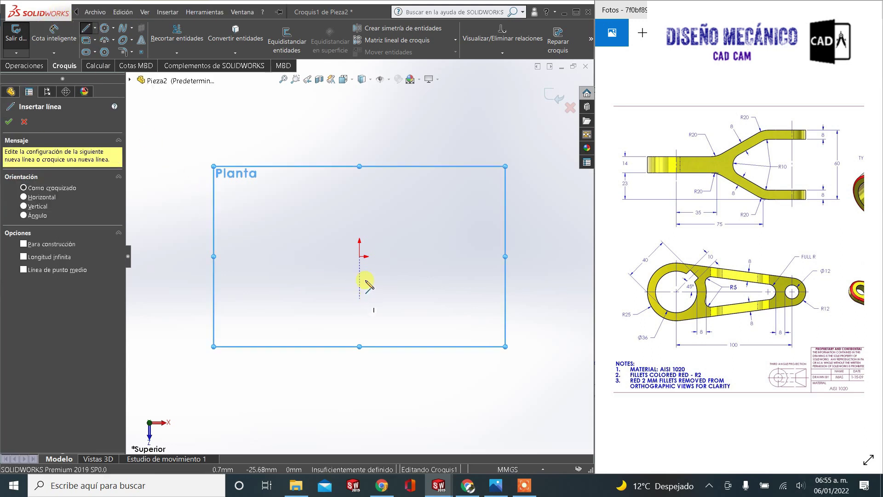
pyautogui.click(360, 256)
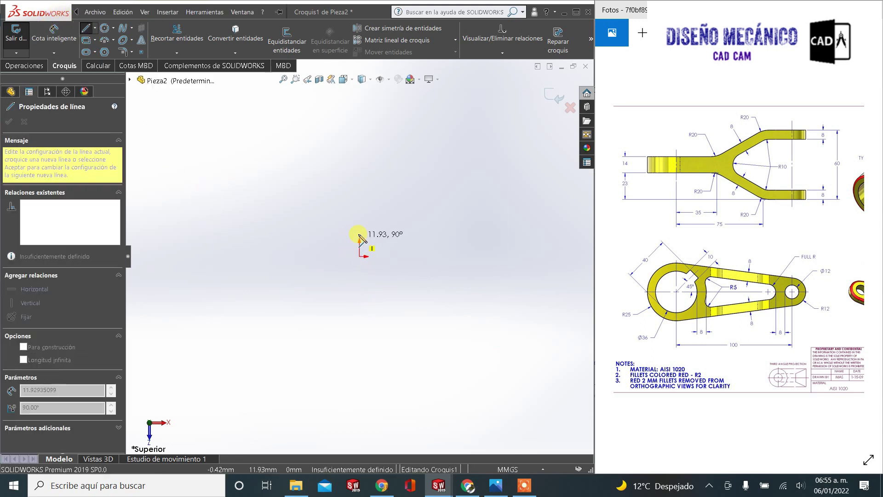
pyautogui.click(418, 239)
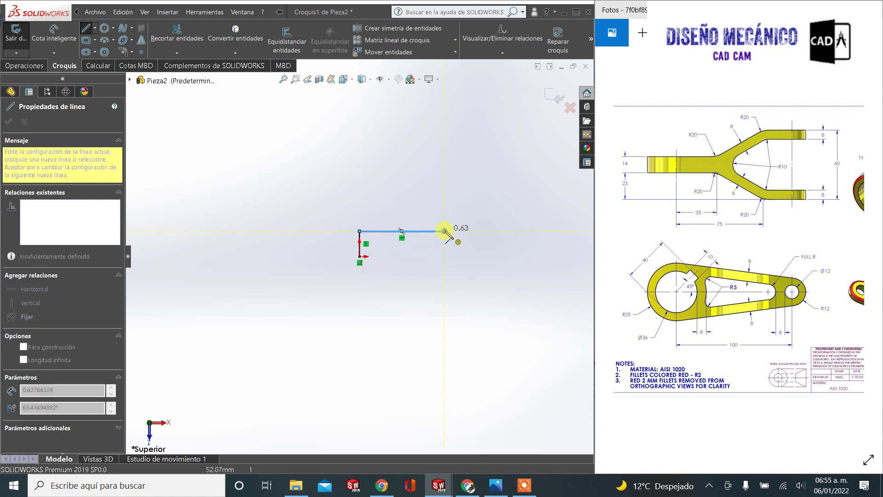
pyautogui.click(476, 202)
pyautogui.click(547, 203)
pyautogui.click(547, 215)
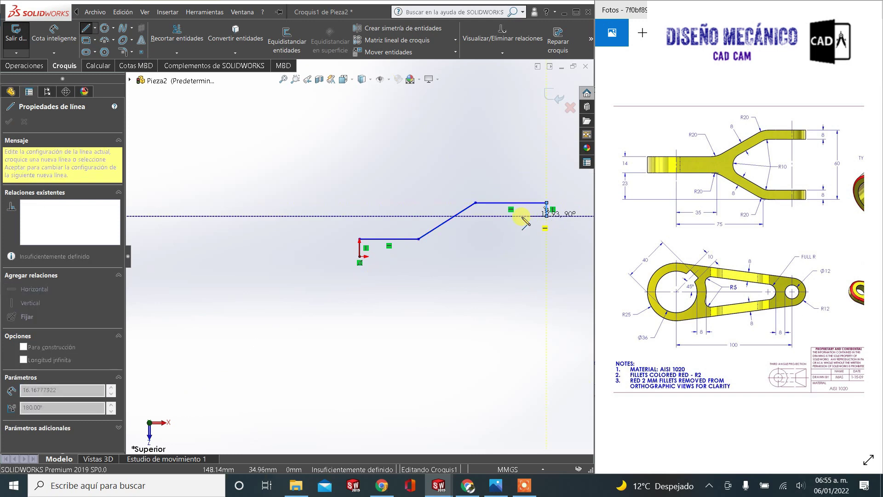
pyautogui.click(488, 215)
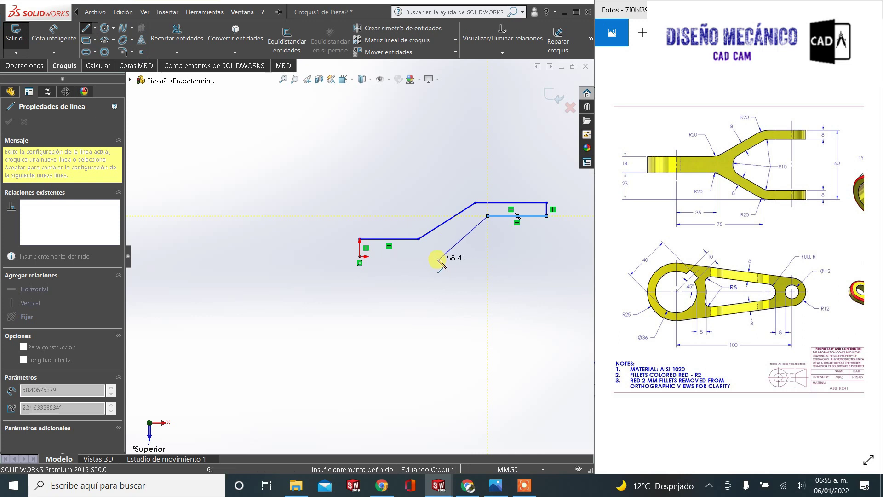
# Draw the fork crotch and lower arm lines, closing the outline at the origin
pyautogui.click(433, 256)
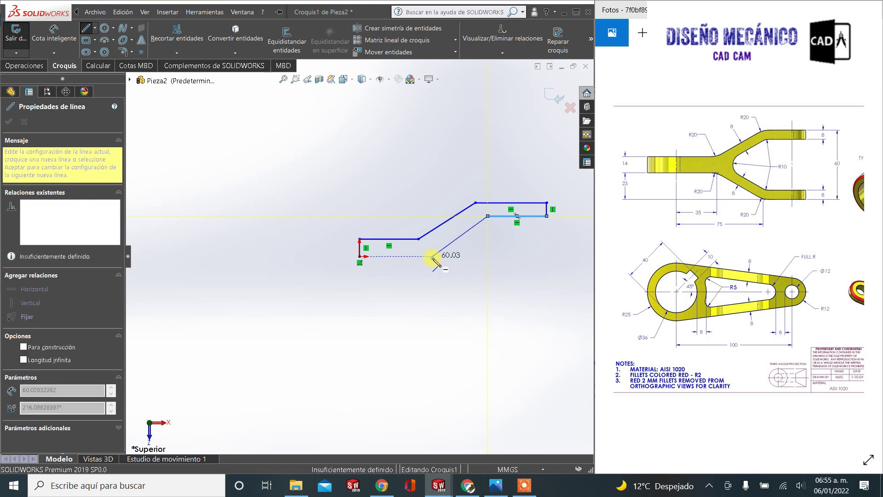
pyautogui.click(488, 285)
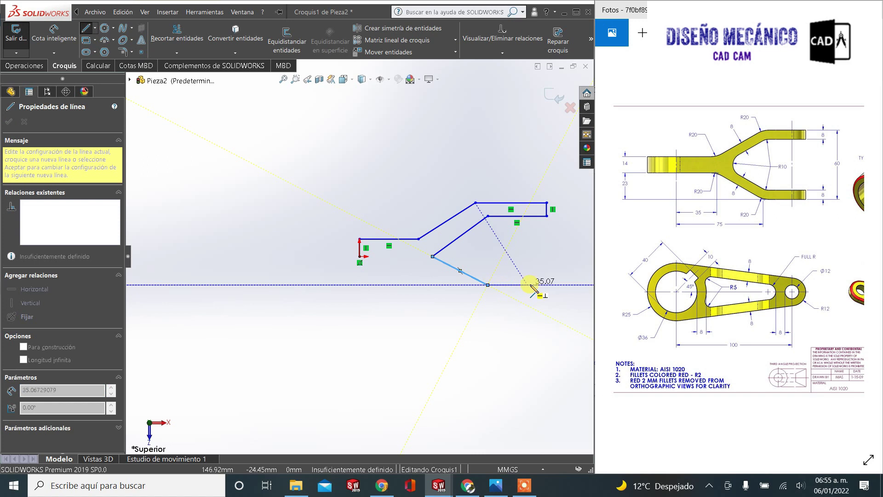
pyautogui.click(546, 285)
pyautogui.click(546, 307)
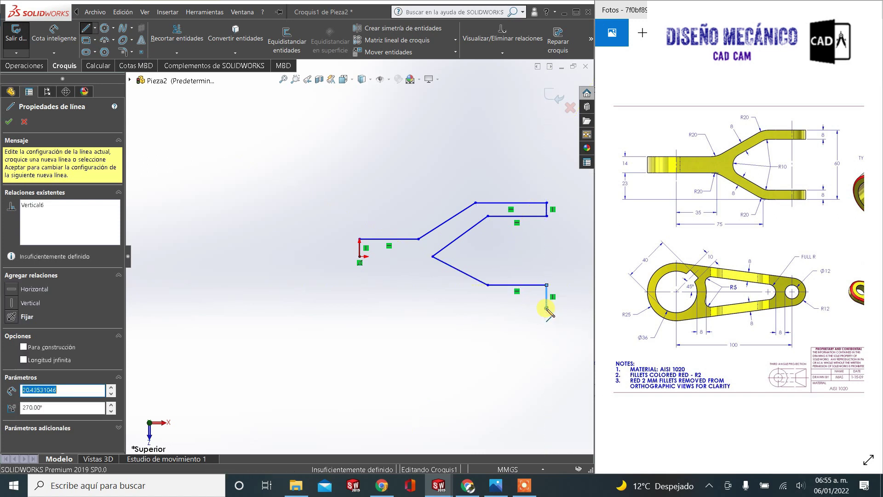
pyautogui.click(487, 308)
pyautogui.click(433, 285)
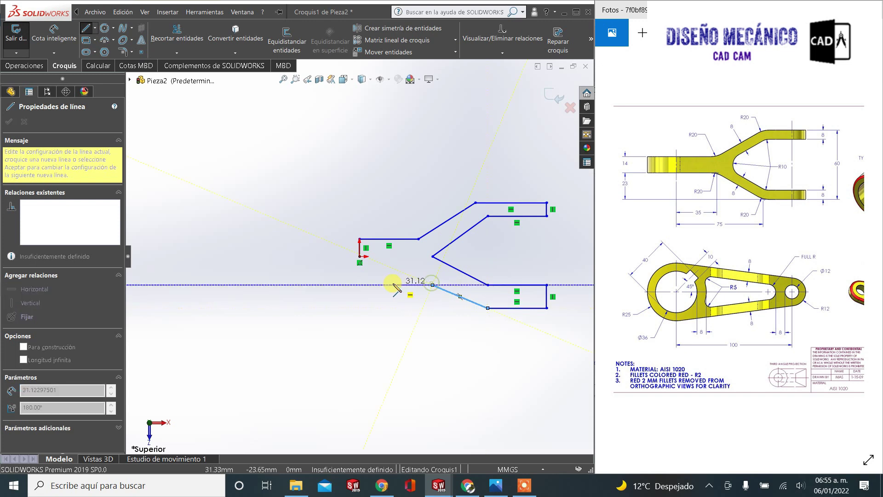
pyautogui.click(362, 260)
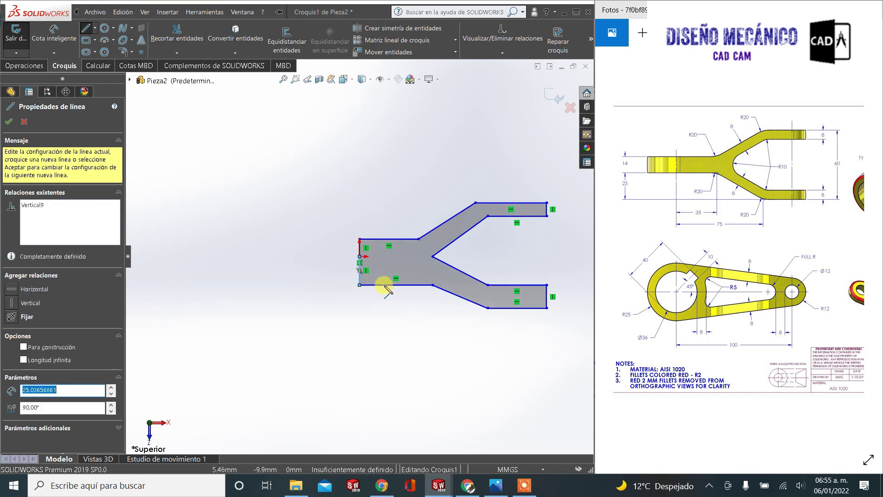
pyautogui.press('Escape')
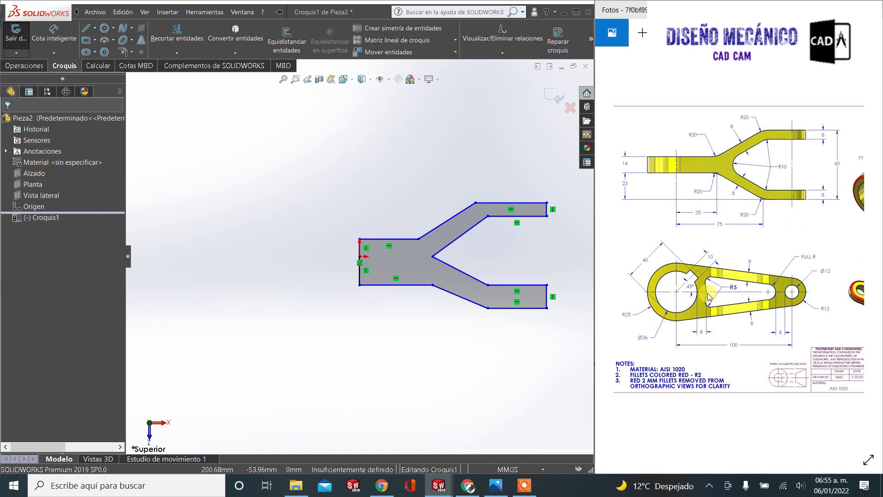
# Dimension the fork outline's overall length between its end lines as 100 mm
pyautogui.click(51, 40)
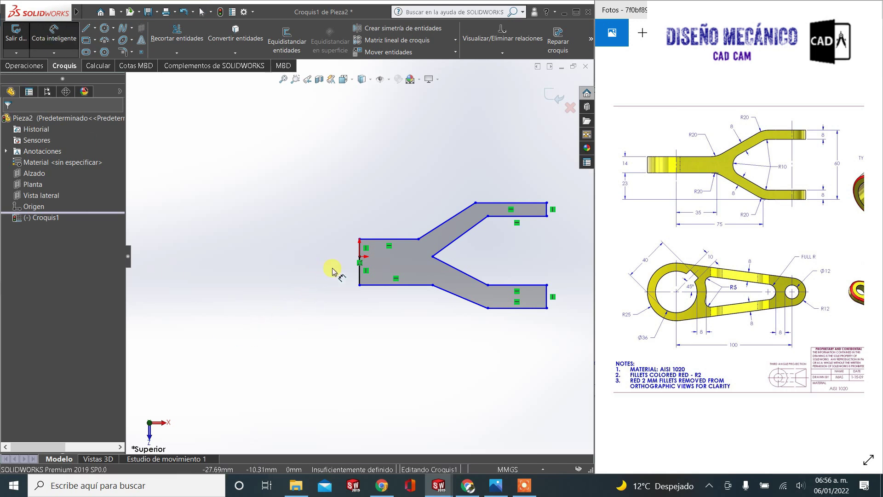
pyautogui.click(360, 279)
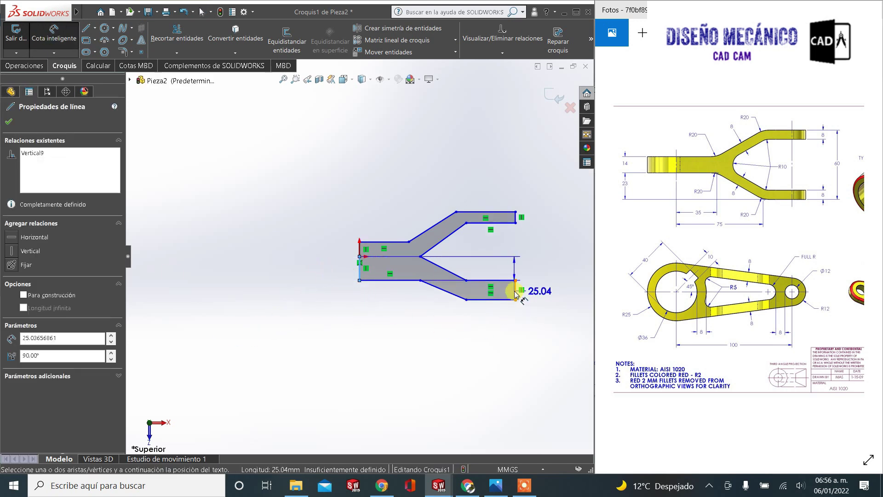
pyautogui.click(419, 362)
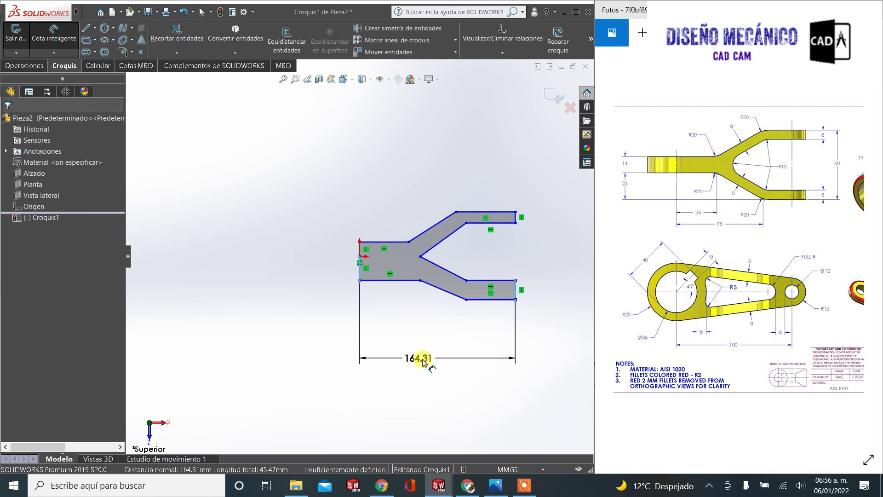
pyautogui.write('100')
pyautogui.press('Return')
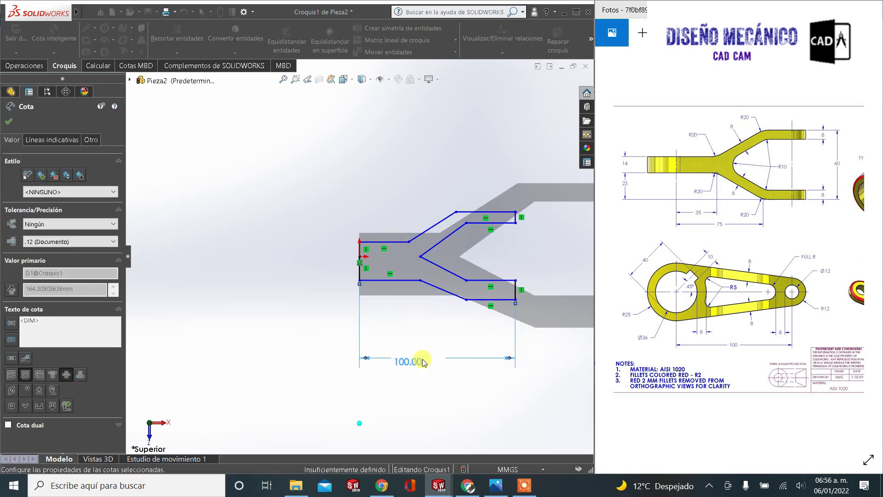
pyautogui.click(390, 205)
pyautogui.scroll(-1, 474, 282)
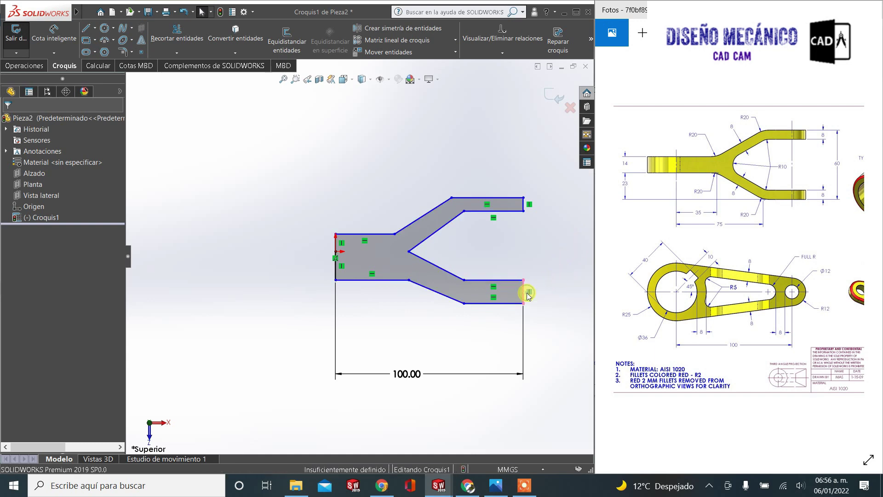
pyautogui.click(525, 205)
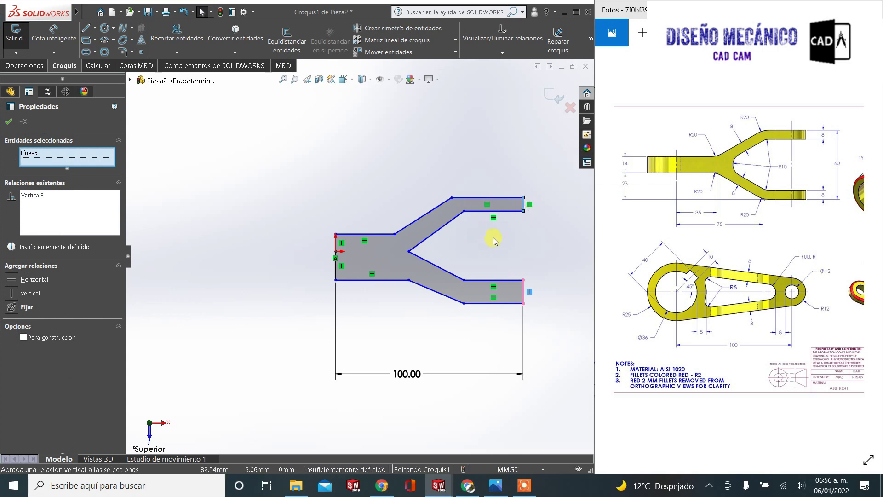
# Make the two arm end lines collinear and equal in length
pyautogui.click(507, 268)
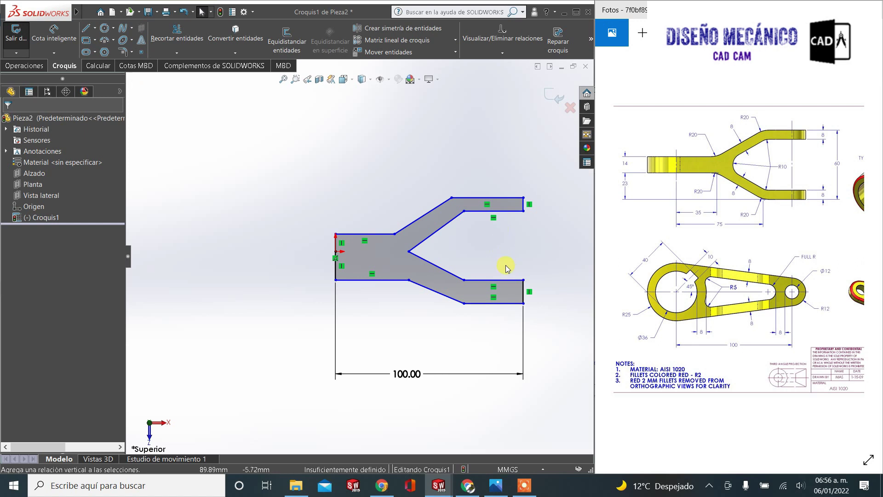
pyautogui.click(523, 293)
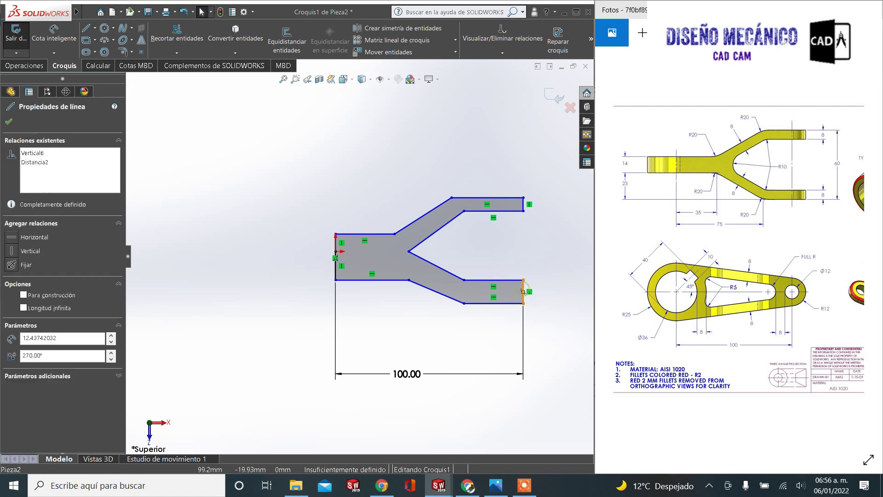
pyautogui.keyDown('ctrl'); pyautogui.click(525, 206); pyautogui.keyUp('ctrl')
pyautogui.click(578, 169)
pyautogui.click(460, 351)
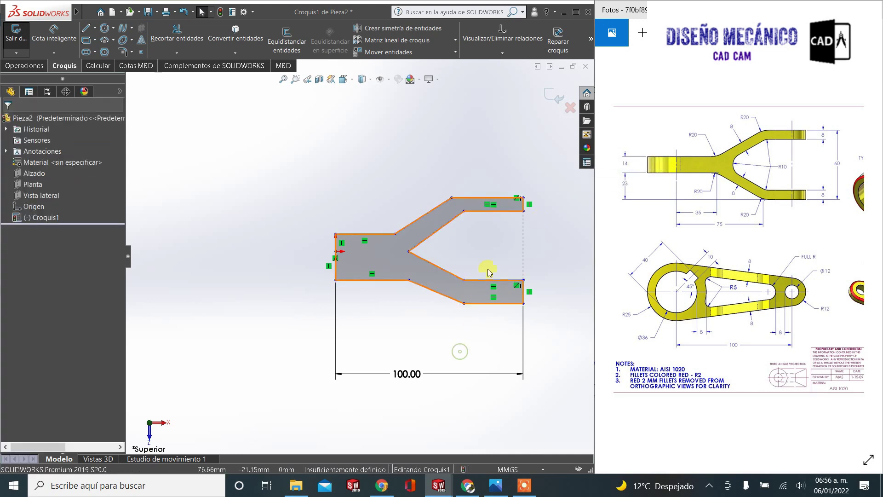
pyautogui.click(525, 209)
pyautogui.keyDown('ctrl'); pyautogui.click(523, 286); pyautogui.keyUp('ctrl')
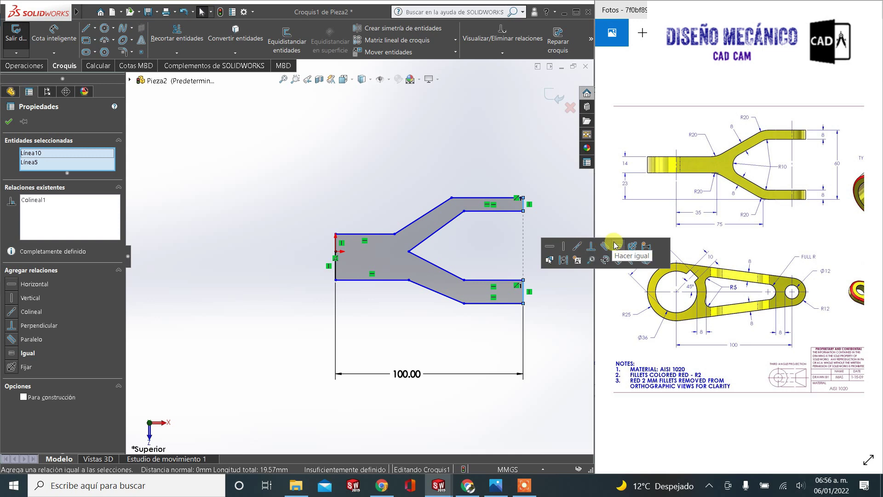
pyautogui.click(619, 246)
pyautogui.click(557, 354)
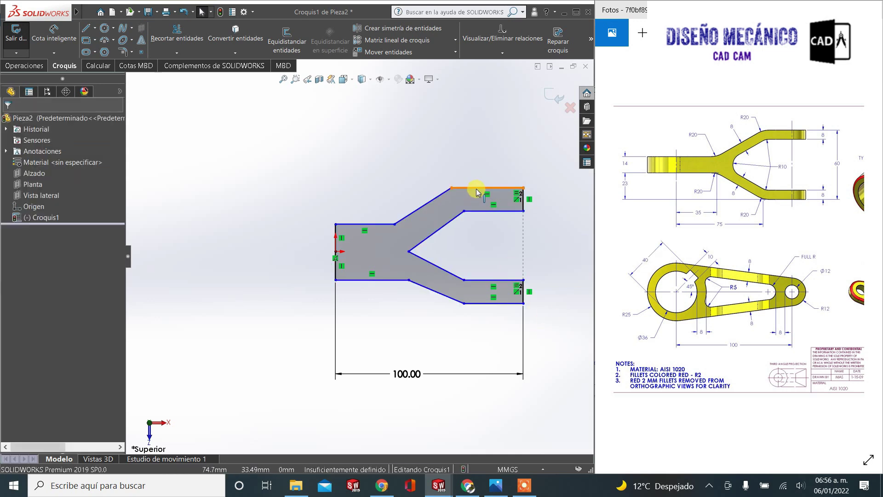
# Make the inner horizontal lines, left vertical segments and left horizontal lines equal pairs
pyautogui.click(493, 279)
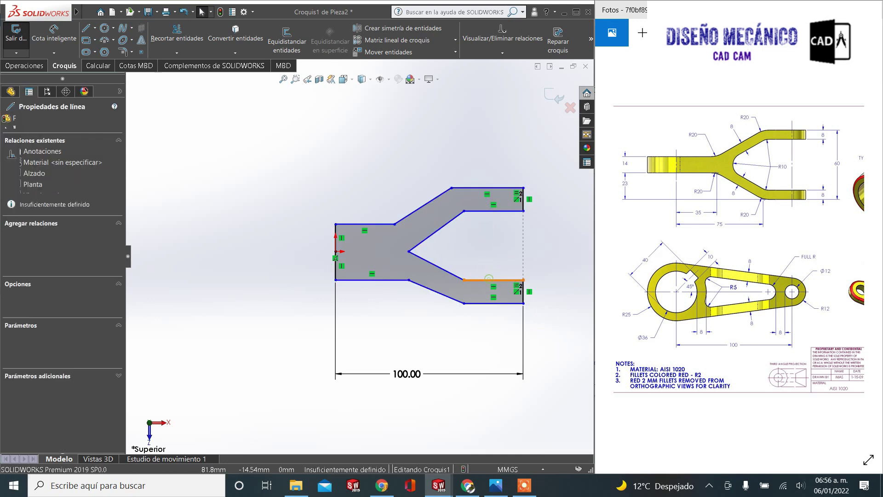
pyautogui.keyDown('ctrl'); pyautogui.click(485, 211); pyautogui.keyUp('ctrl')
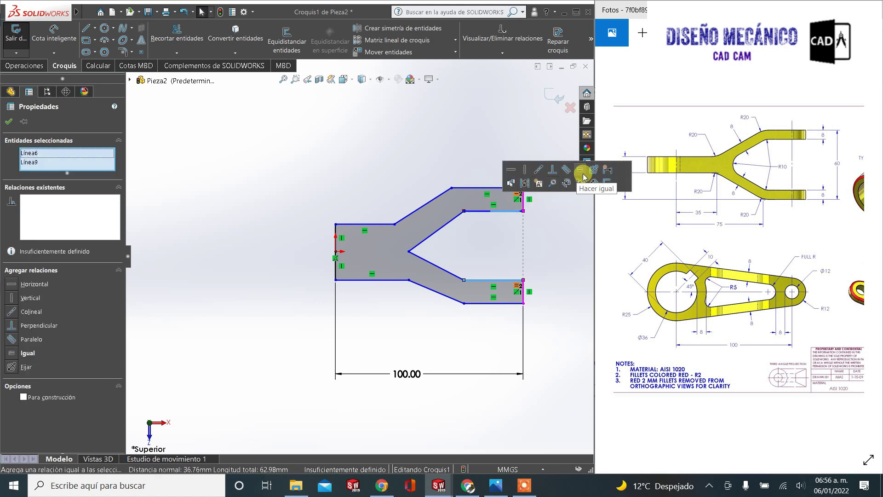
pyautogui.click(580, 170)
pyautogui.click(428, 321)
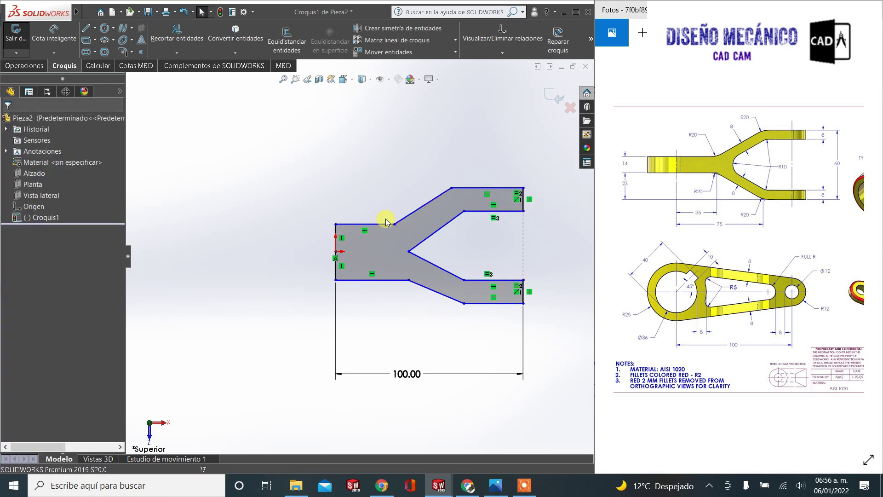
pyautogui.click(338, 237)
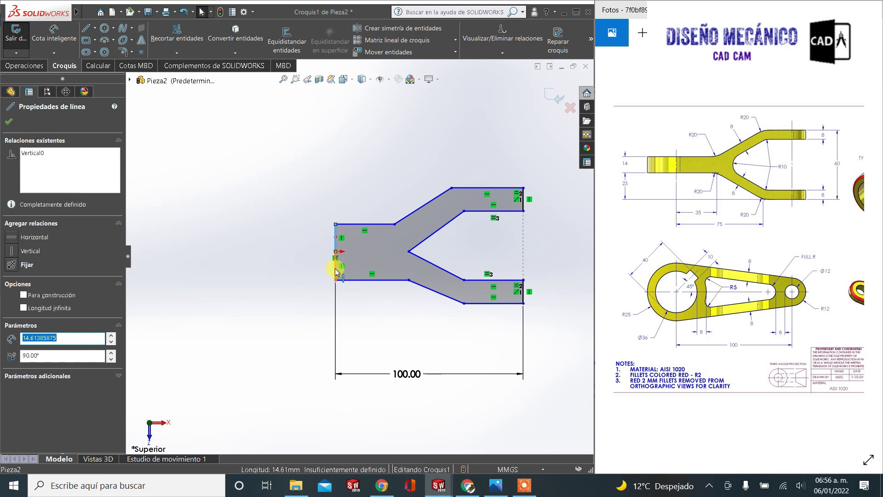
pyautogui.keyDown('ctrl'); pyautogui.click(336, 265); pyautogui.keyUp('ctrl')
pyautogui.click(431, 227)
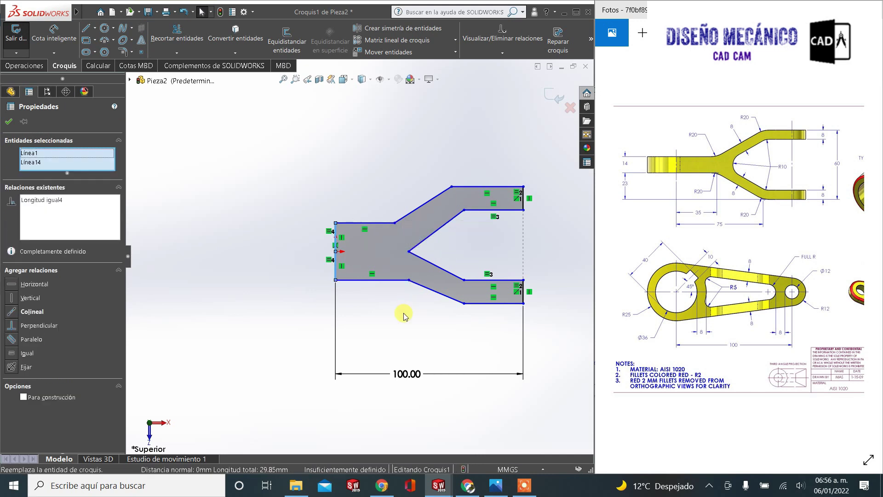
pyautogui.click(404, 368)
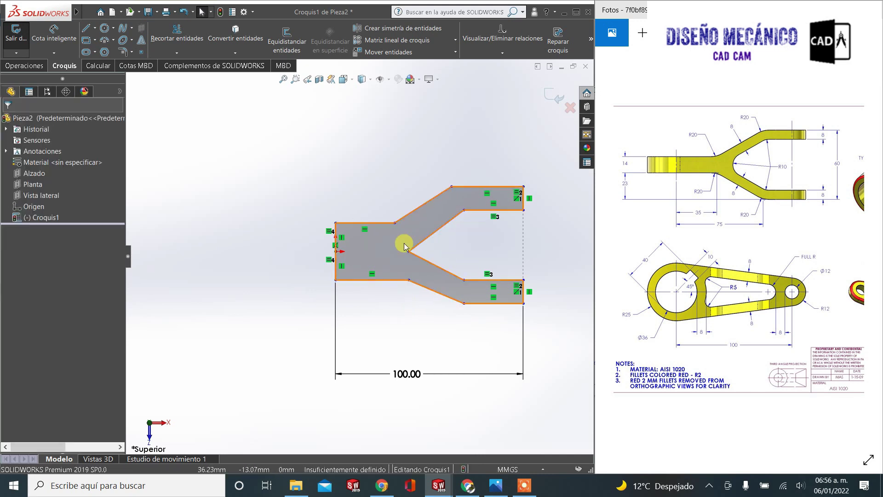
pyautogui.click(374, 224)
pyautogui.keyDown('ctrl'); pyautogui.click(377, 280); pyautogui.keyUp('ctrl')
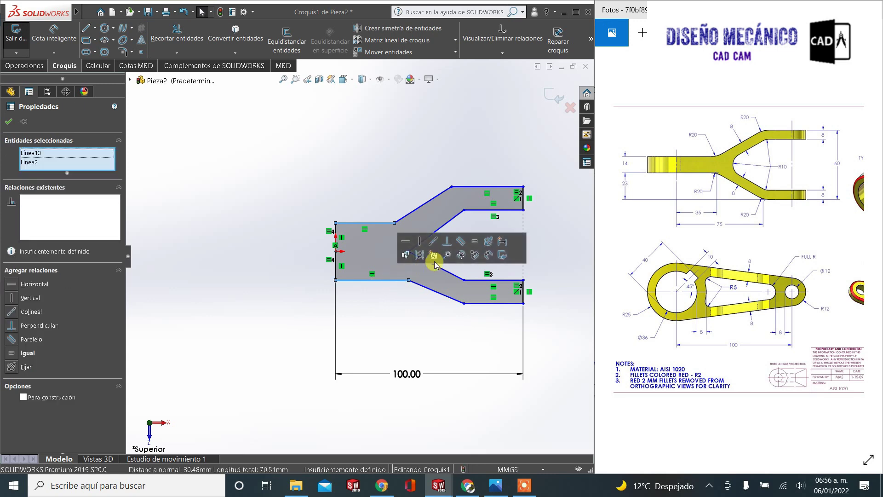
pyautogui.click(481, 243)
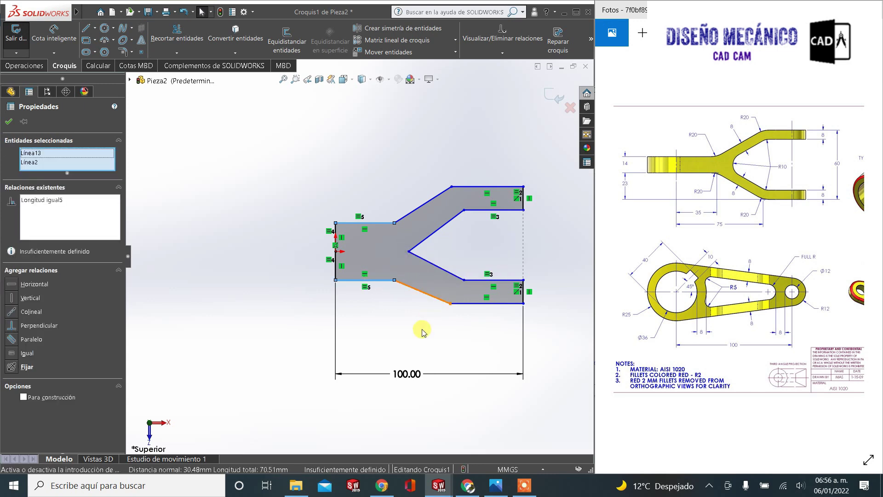
pyautogui.click(421, 326)
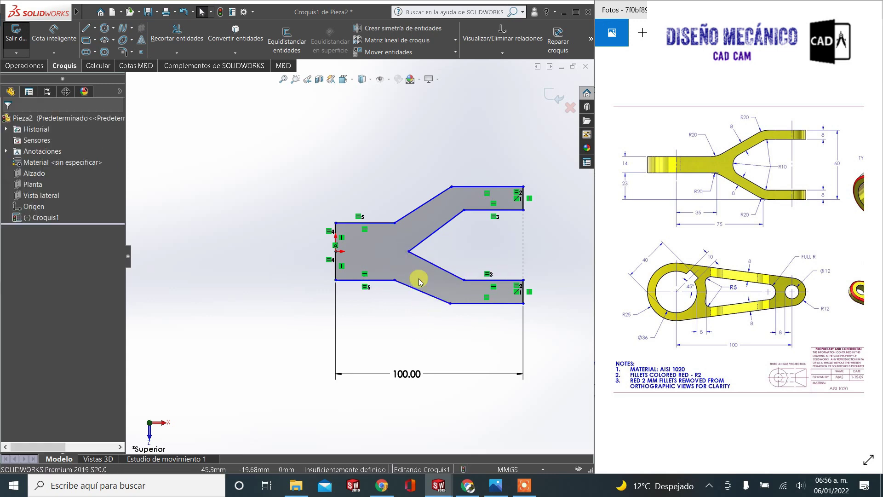
# Make each arm's inner and outer diagonal lines parallel
pyautogui.click(434, 232)
pyautogui.keyDown('ctrl'); pyautogui.click(423, 207); pyautogui.keyUp('ctrl')
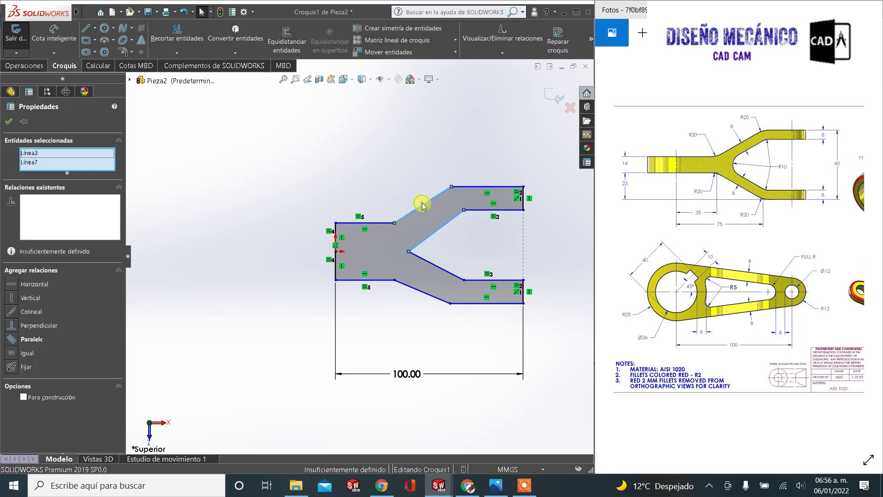
pyautogui.click(504, 163)
pyautogui.click(413, 315)
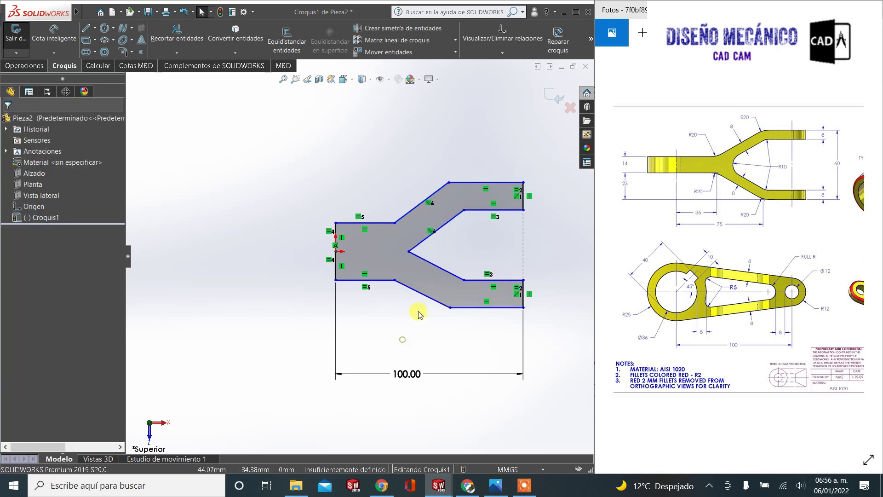
pyautogui.click(416, 291)
pyautogui.keyDown('ctrl'); pyautogui.click(478, 210); pyautogui.keyUp('ctrl')
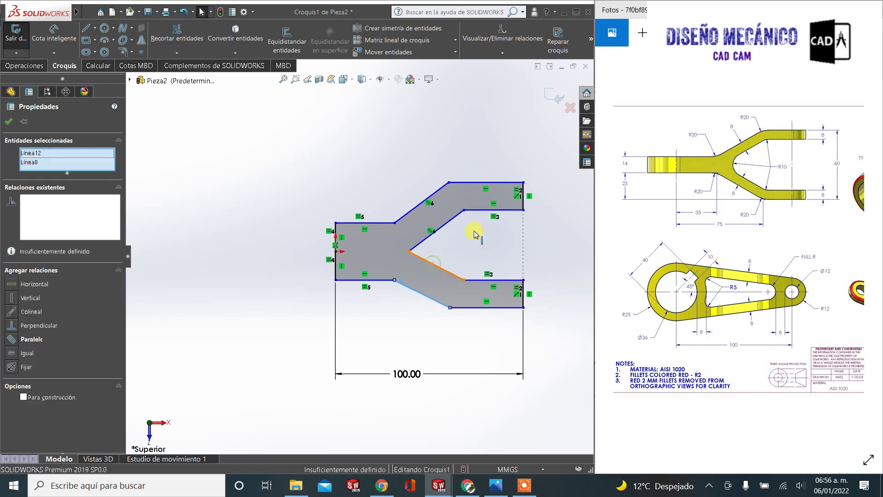
pyautogui.click(515, 223)
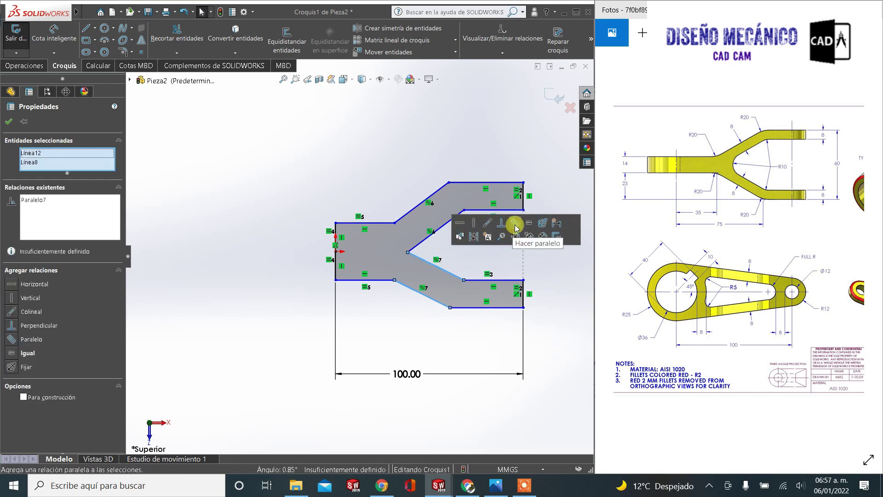
pyautogui.click(9, 122)
pyautogui.scroll(1, 396, 305)
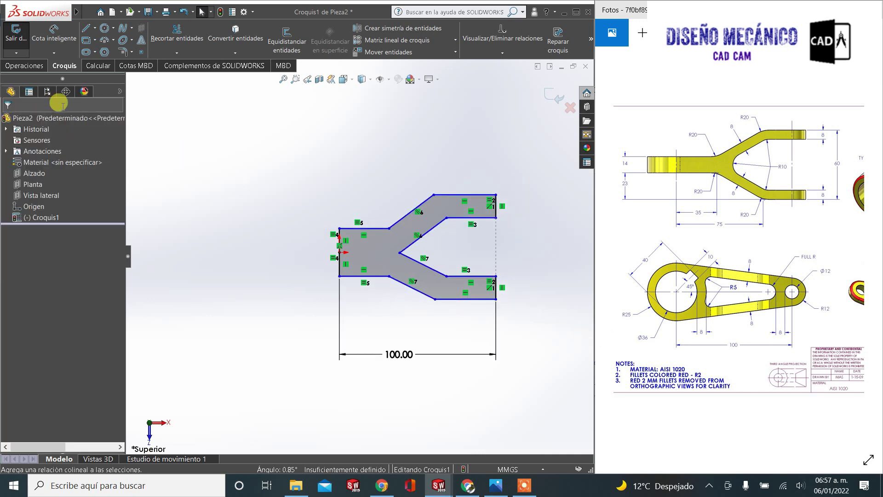
# Dimension the left stem width as 14 mm
pyautogui.click(65, 42)
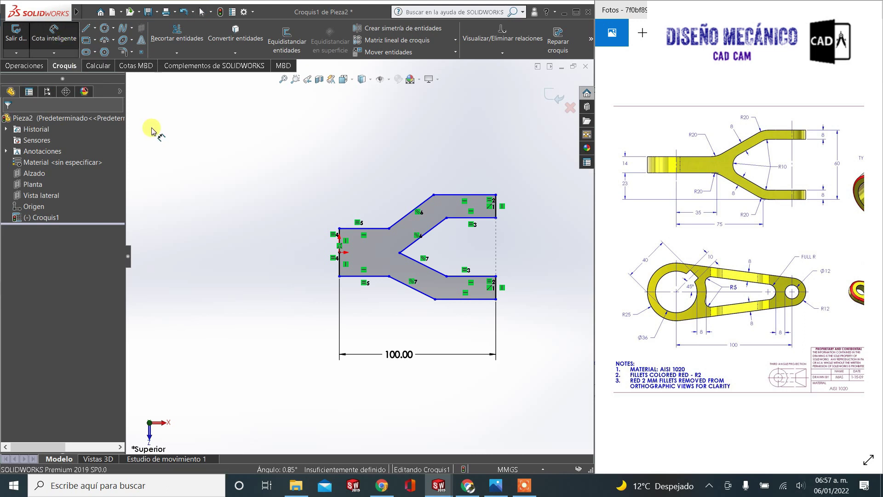
pyautogui.click(363, 276)
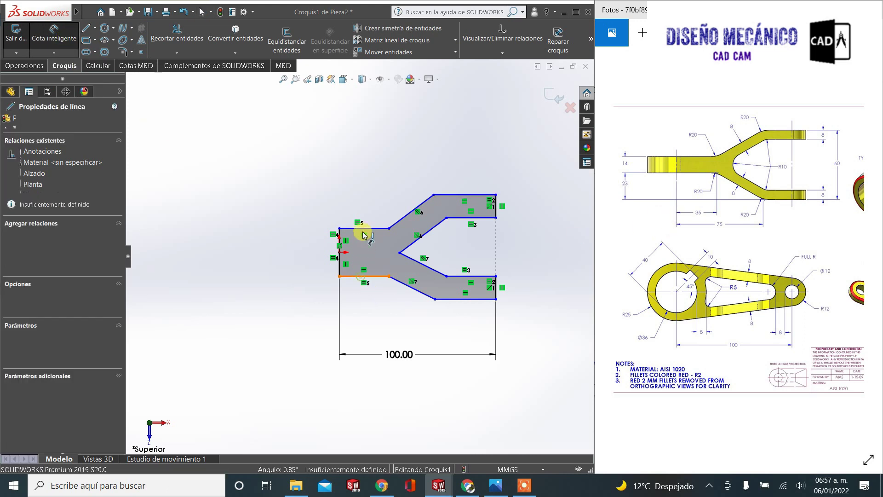
pyautogui.click(363, 229)
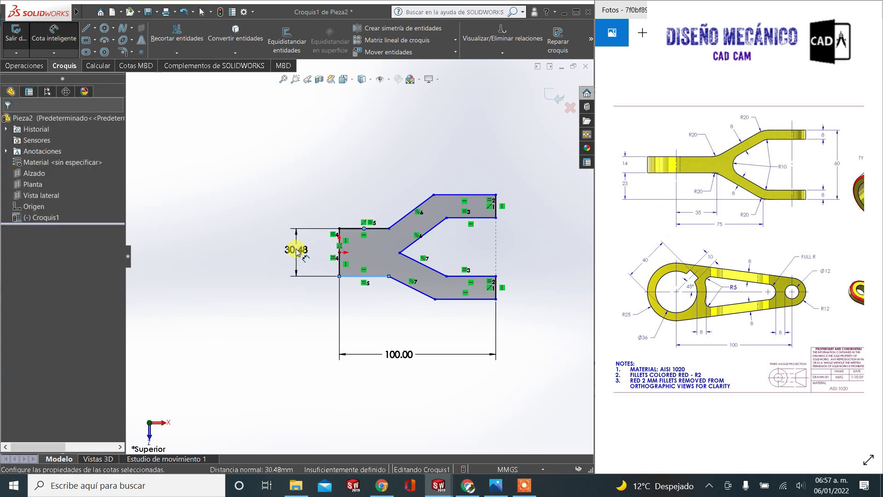
pyautogui.click(297, 252)
pyautogui.write('14')
pyautogui.press('Return')
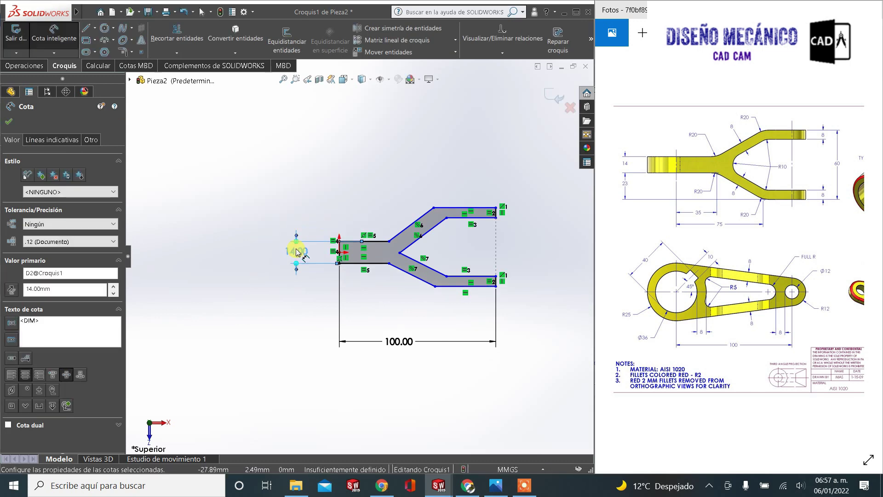
pyautogui.scroll(-3, 479, 204)
pyautogui.scroll(-3, 486, 238)
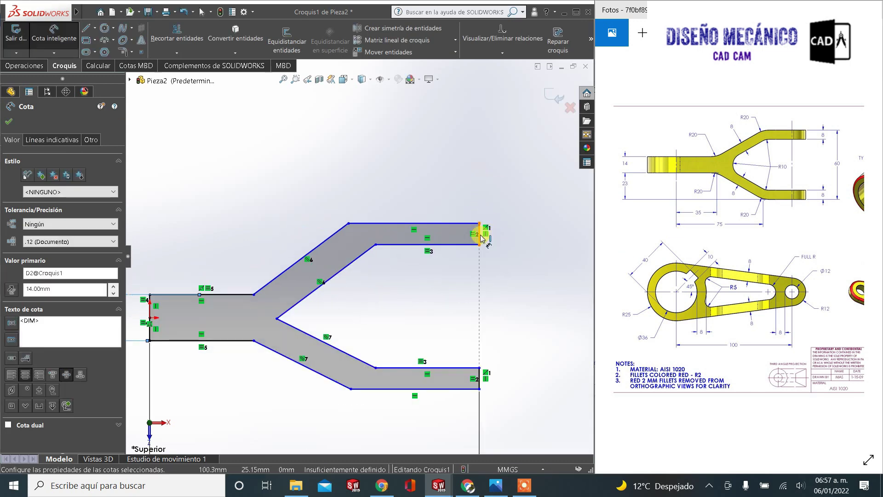
# Set the upper arm's end width and diagonal spacing to 8 mm each
pyautogui.click(481, 236)
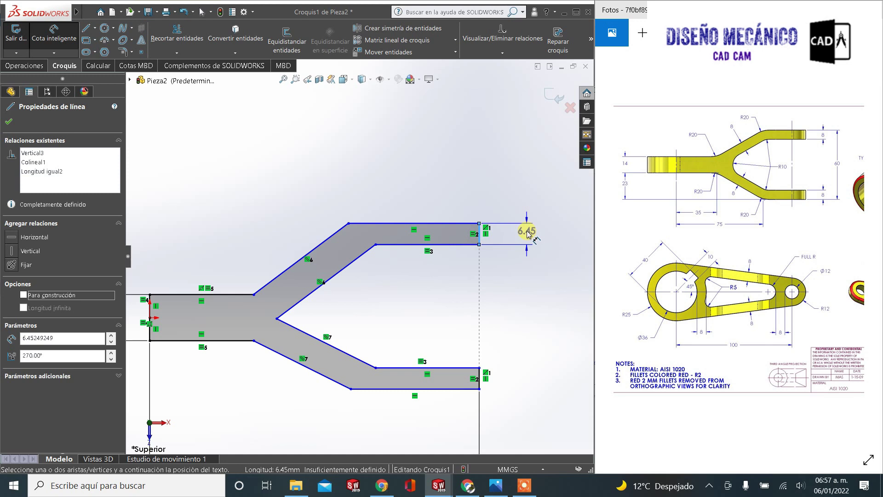
pyautogui.click(528, 233)
pyautogui.write('8')
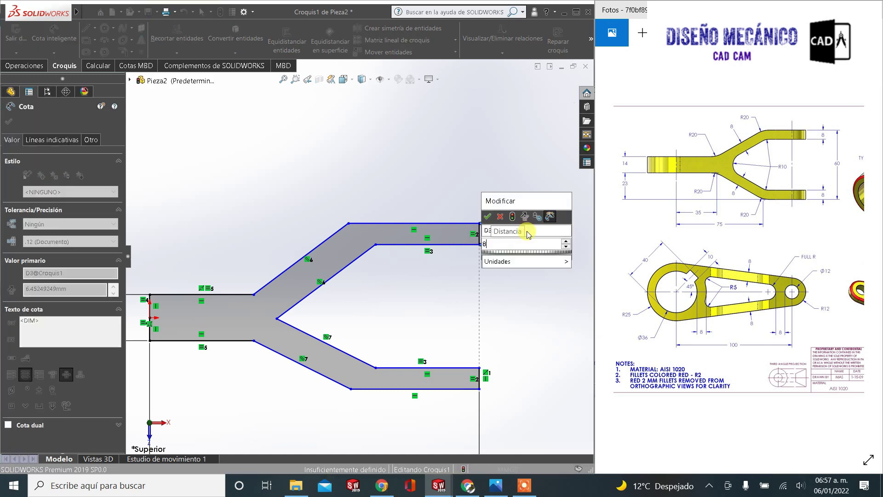
pyautogui.press('Return')
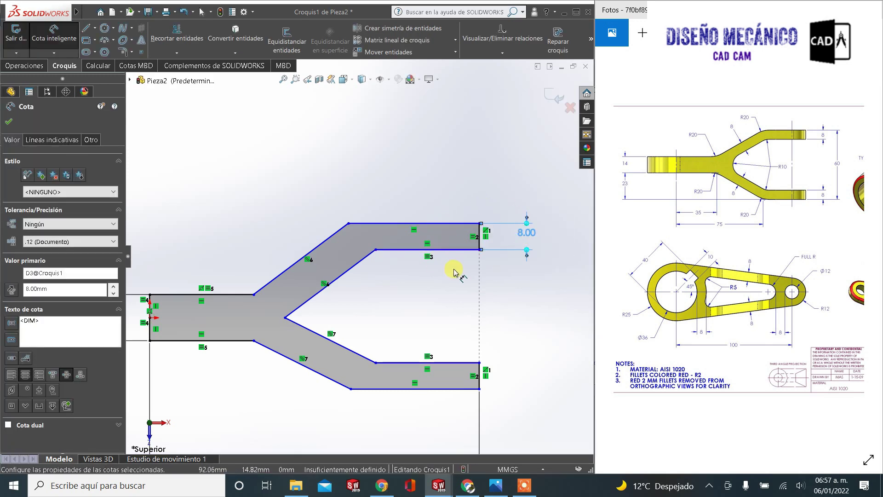
pyautogui.scroll(1, 455, 271)
pyautogui.scroll(1, 454, 272)
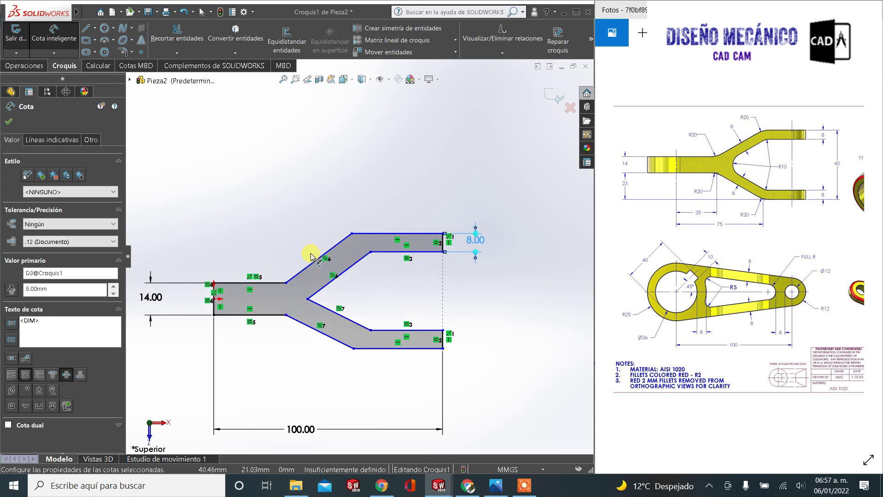
pyautogui.click(315, 267)
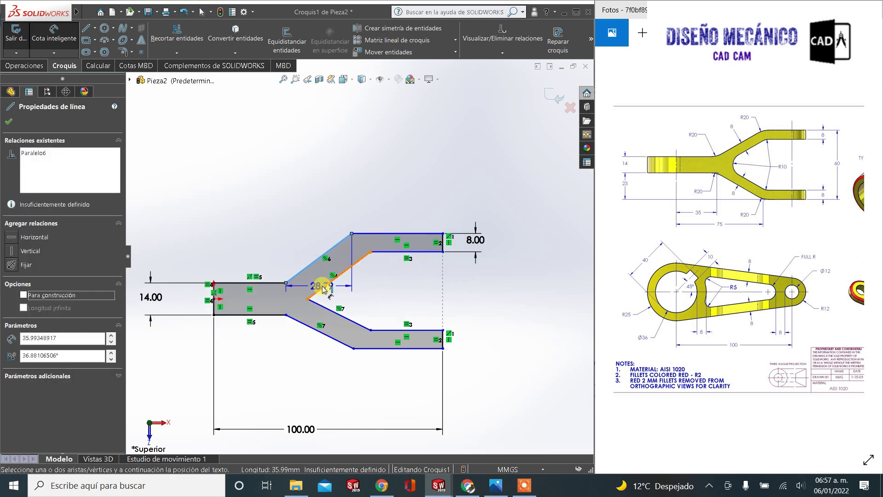
pyautogui.click(359, 244)
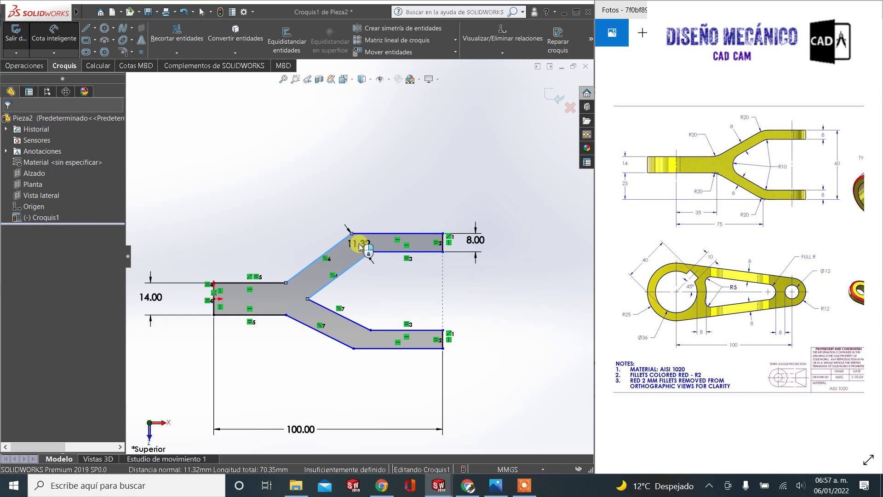
pyautogui.write('8')
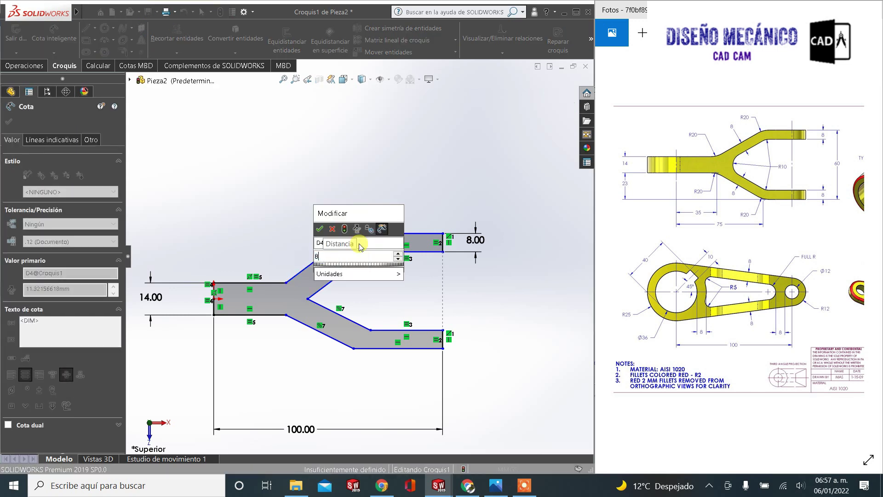
pyautogui.press('Return')
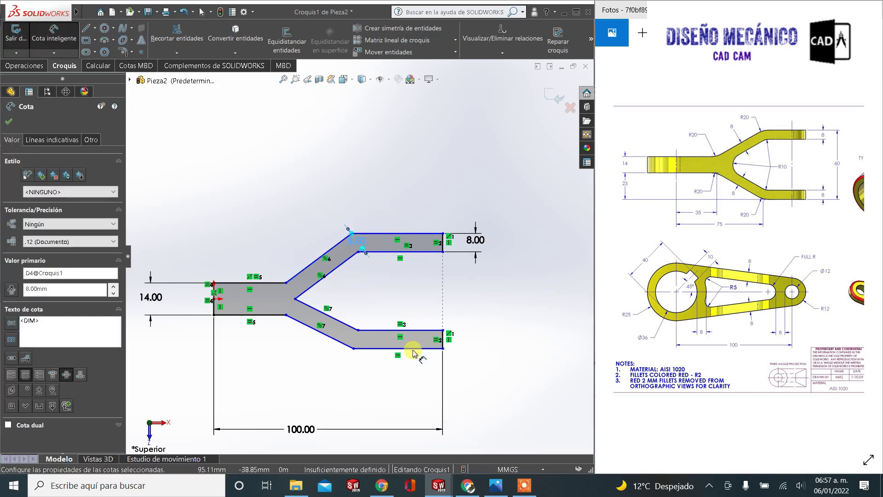
pyautogui.moveTo(359, 240); pyautogui.dragTo(395, 213)
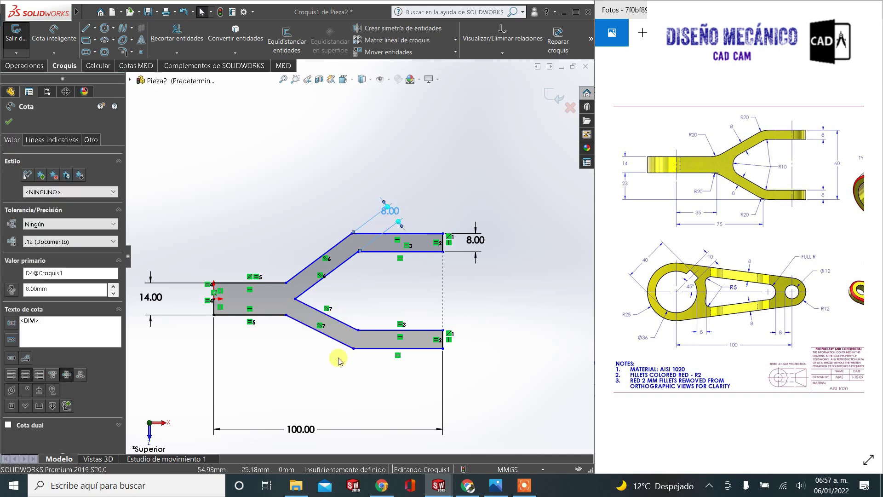
pyautogui.click(54, 35)
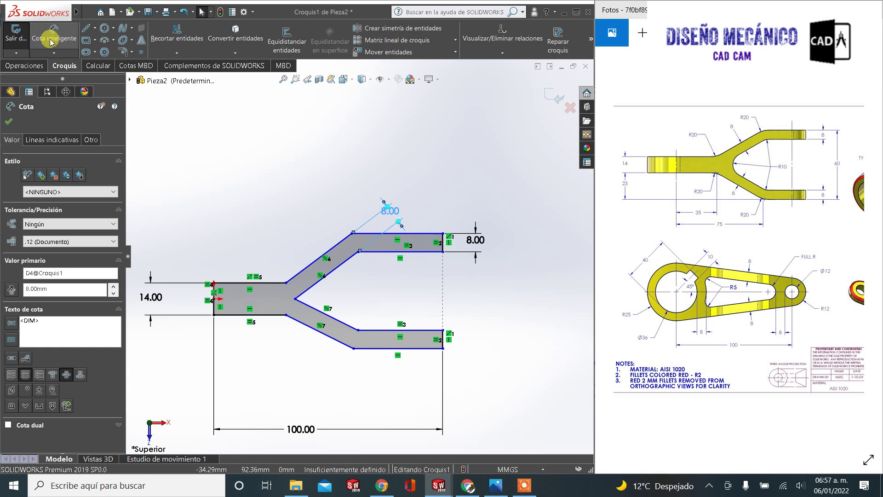
# Place the lower bend 75 mm from the left edge and make the lower branch 8 mm wide
pyautogui.click(353, 349)
pyautogui.click(214, 317)
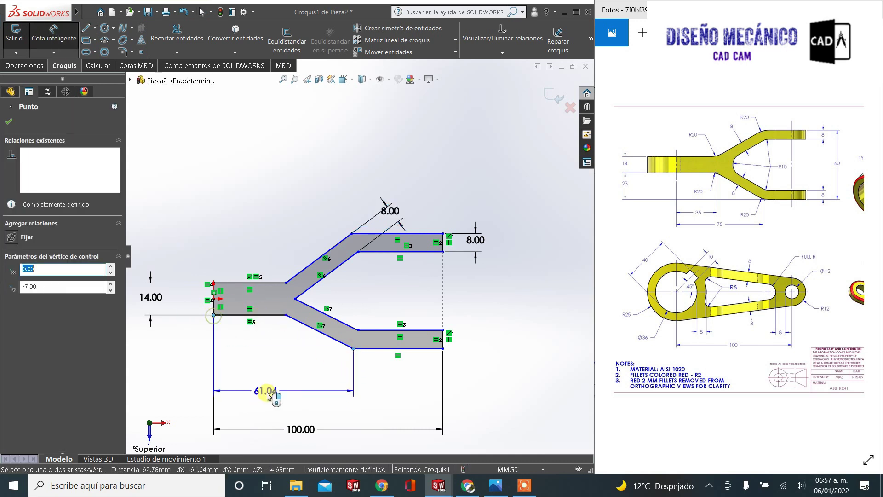
pyautogui.click(264, 391)
pyautogui.write('75')
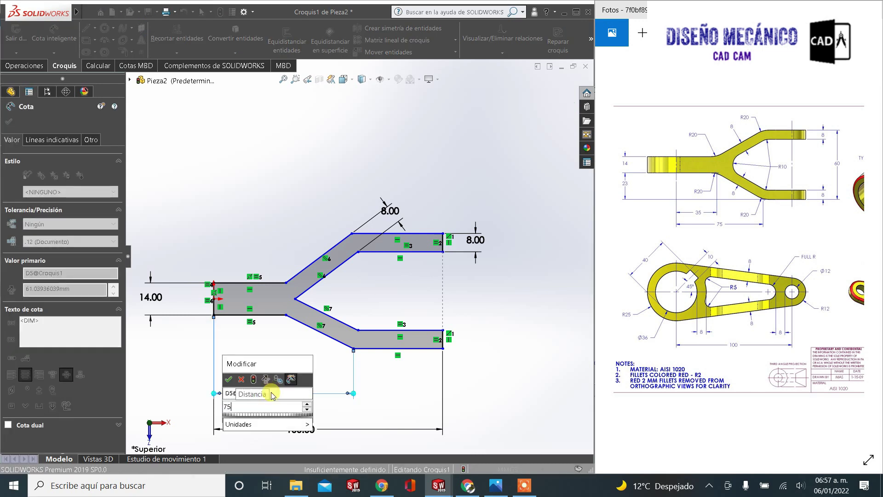
pyautogui.press('Return')
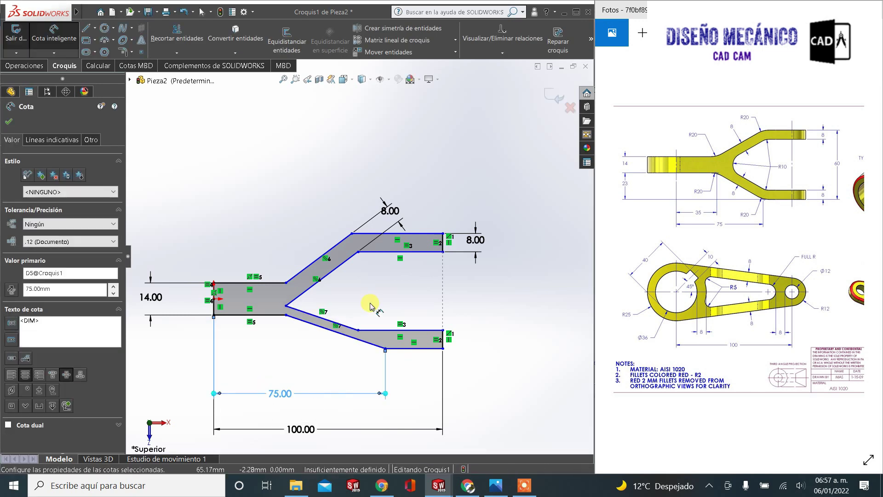
pyautogui.click(344, 330)
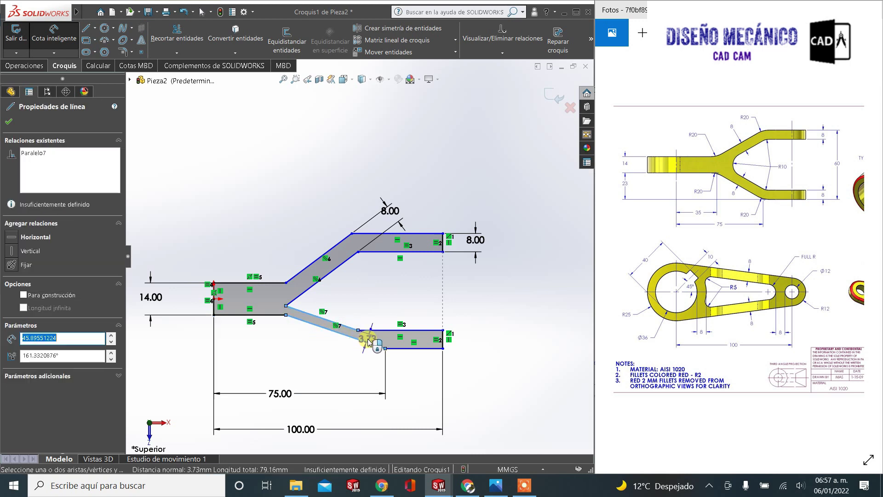
pyautogui.click(368, 341)
pyautogui.write('8')
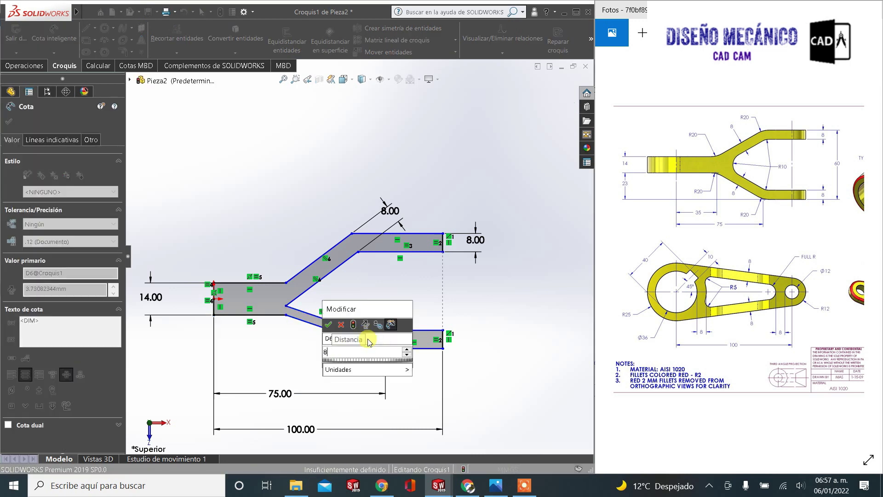
pyautogui.press('Return')
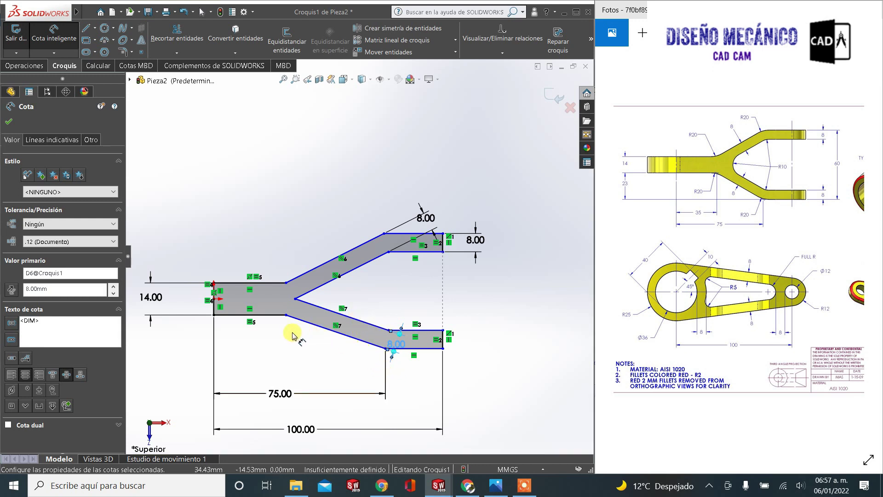
# Set the fork junction 35 mm from the stem's left edge
pyautogui.click(286, 316)
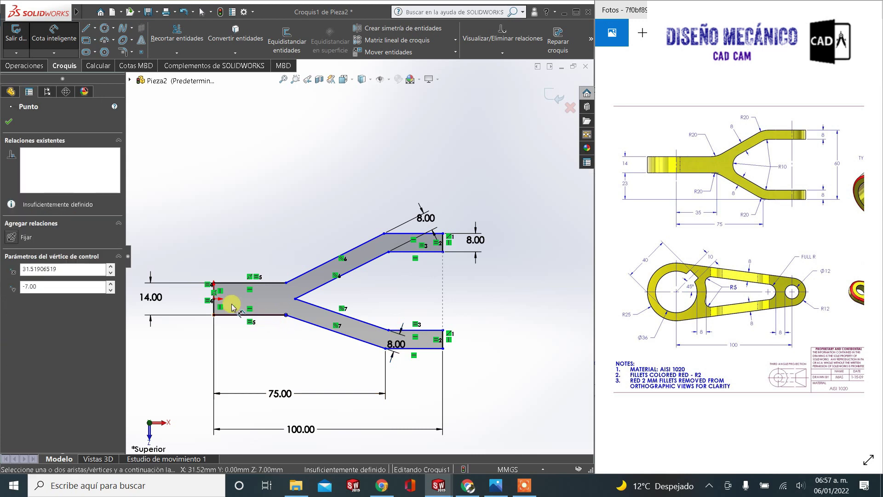
pyautogui.click(214, 306)
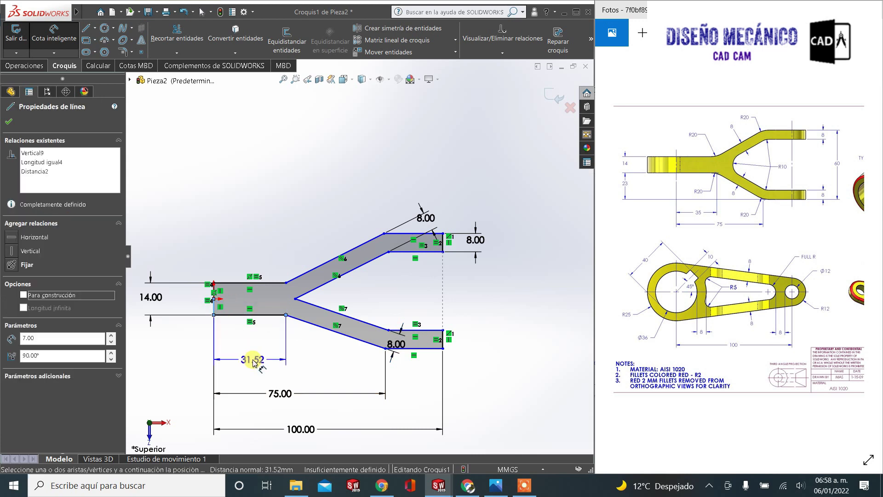
pyautogui.click(256, 361)
pyautogui.doubleClick(256, 360)
pyautogui.write('35')
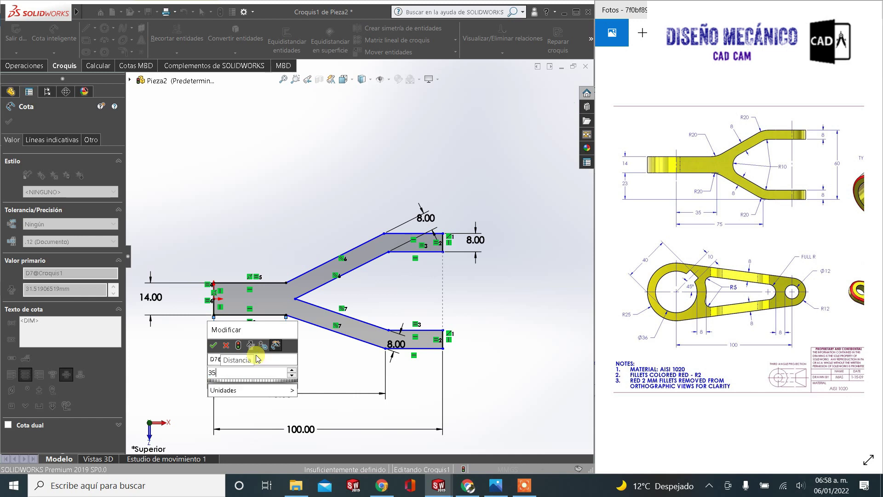
pyautogui.press('Return')
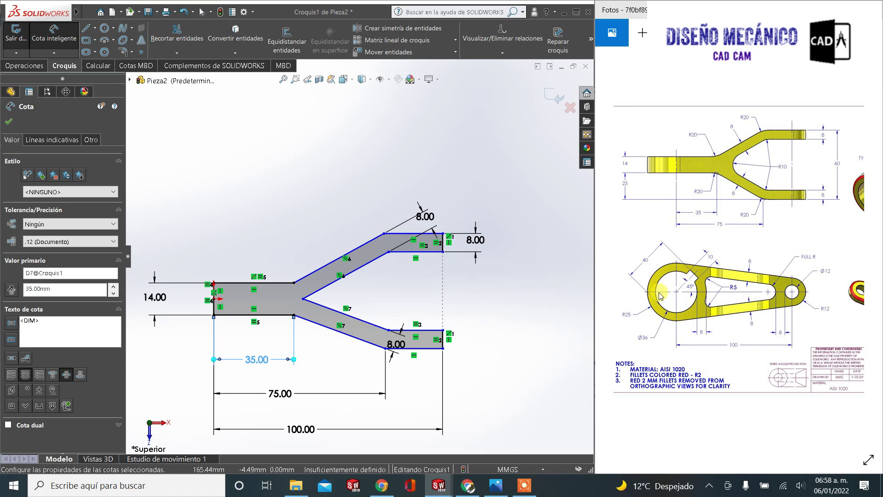
# Space the two arms 60 mm apart vertically
pyautogui.click(427, 350)
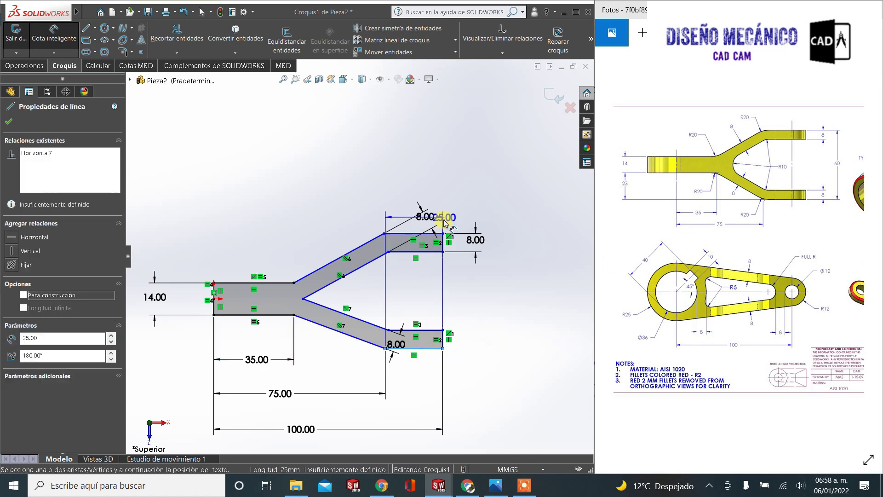
pyautogui.click(424, 234)
pyautogui.click(552, 276)
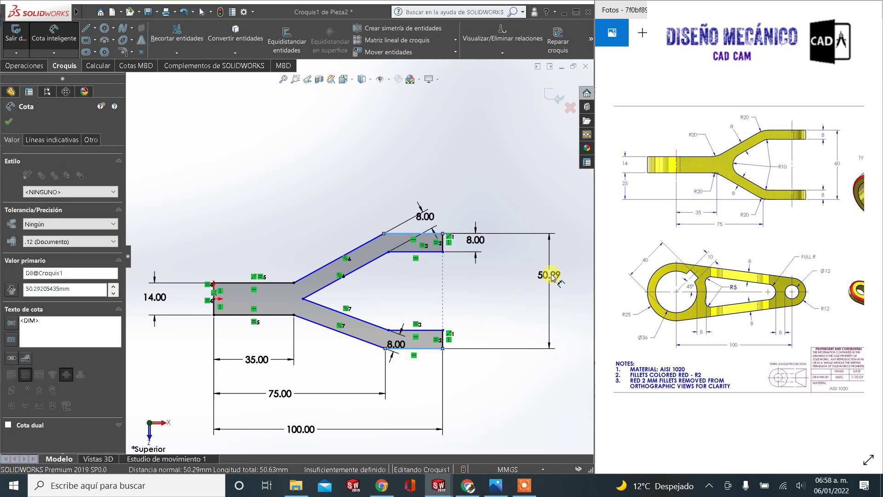
pyautogui.write('6')
pyautogui.press('Return')
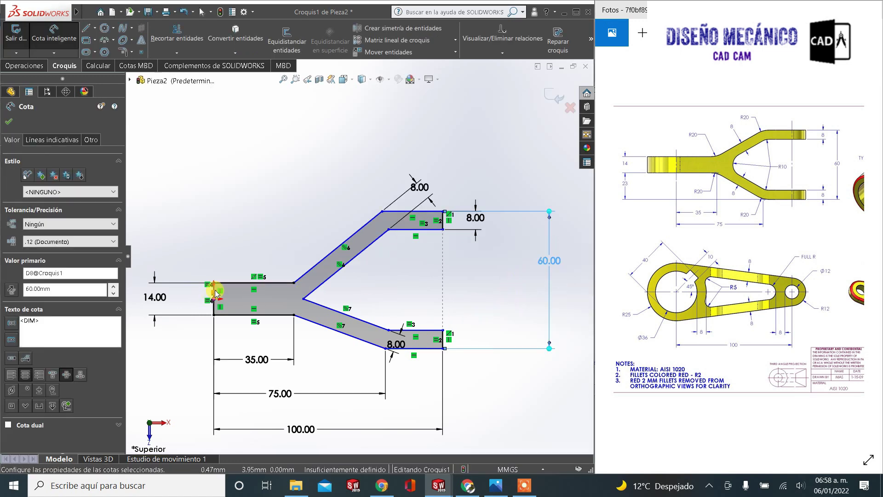
# Offset the lower arm 23 mm below the stem and reposition the upper 8.00 dimension
pyautogui.click(431, 350)
pyautogui.click(225, 315)
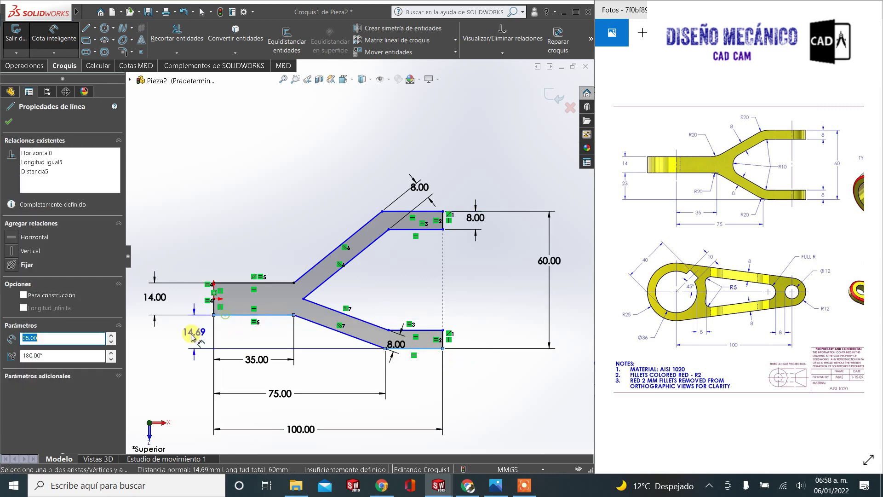
pyautogui.click(177, 336)
pyautogui.write('23')
pyautogui.press('Return')
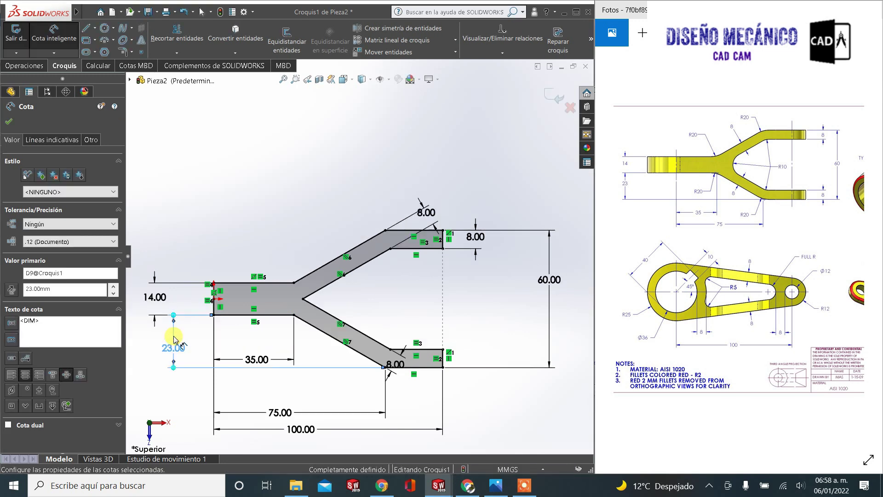
pyautogui.scroll(2, 433, 322)
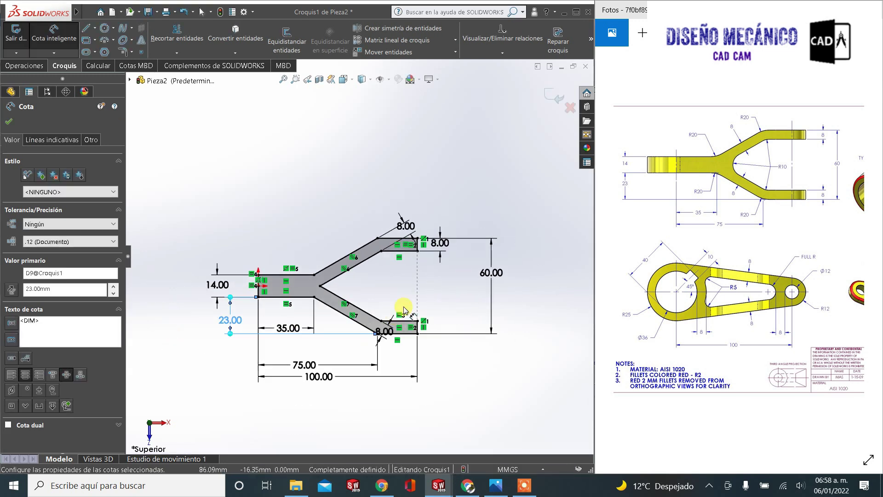
pyautogui.click(410, 223)
pyautogui.click(426, 221)
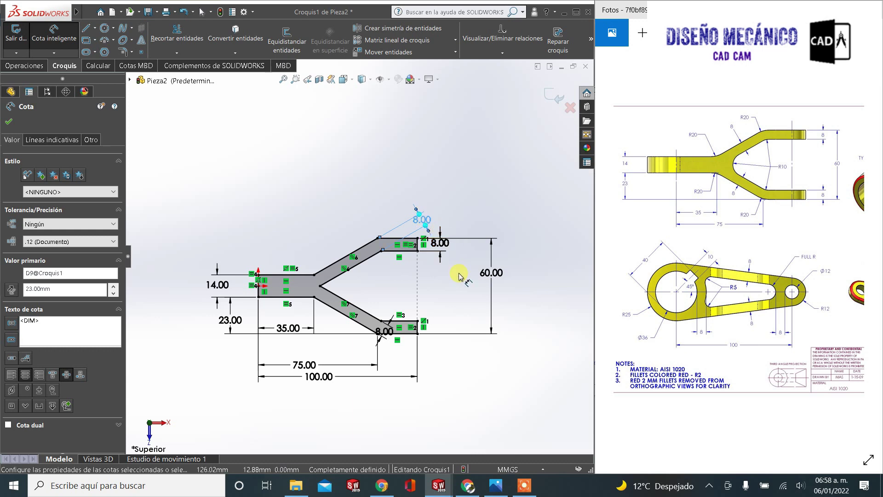
pyautogui.press('Escape')
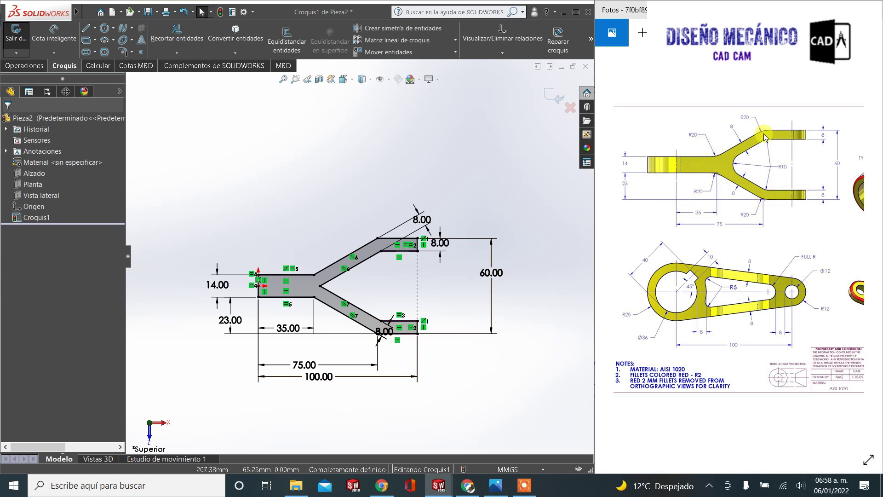
# Fillet the four outer bend corners with 20 mm radius, accepting the relation-removal warning
pyautogui.click(124, 55)
pyautogui.write('2')
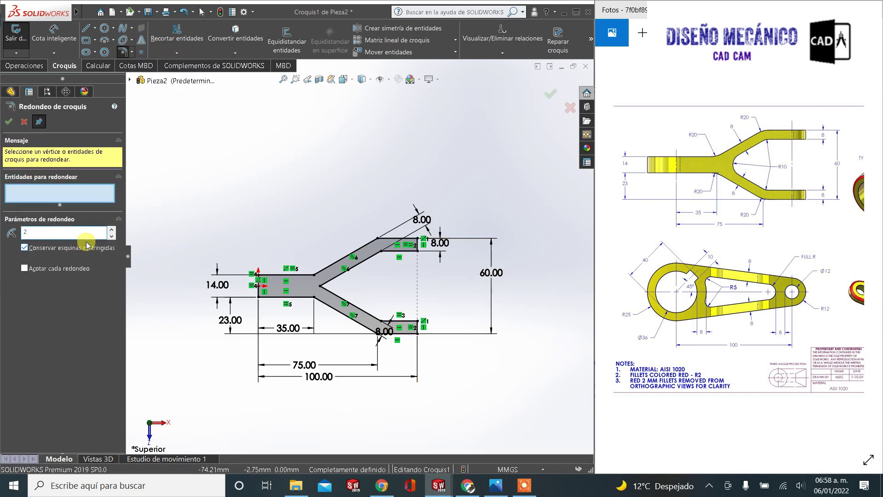
pyautogui.write('0')
pyautogui.press('Return')
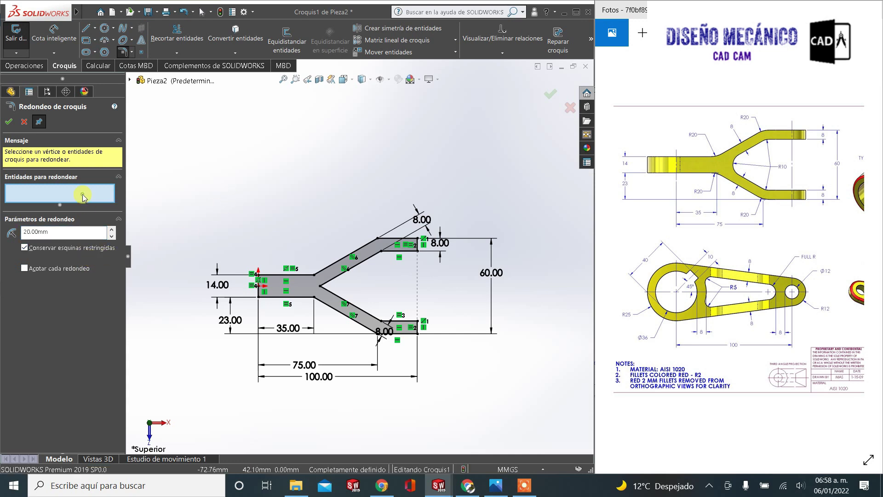
pyautogui.scroll(-2, 321, 282)
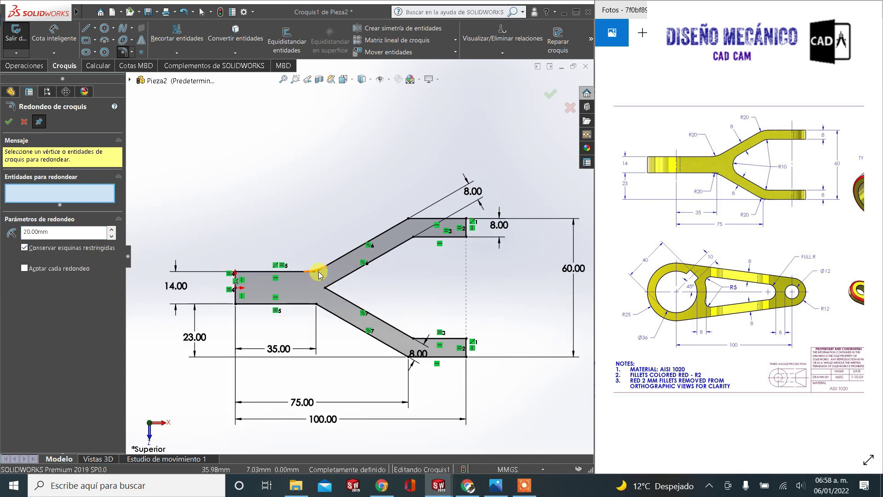
pyautogui.click(320, 272)
pyautogui.click(453, 257)
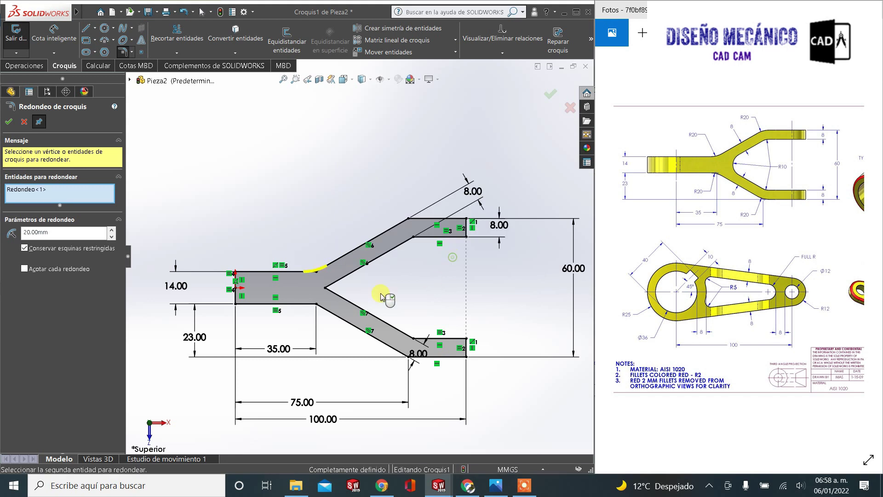
pyautogui.click(317, 304)
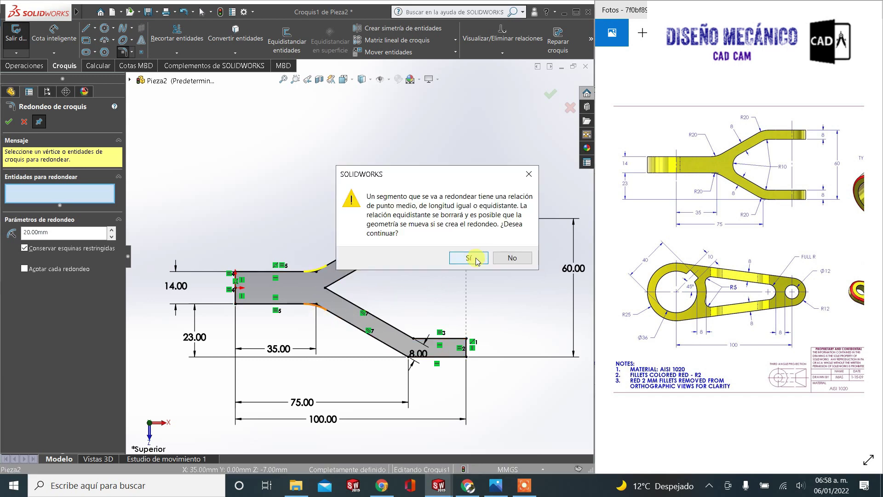
pyautogui.click(476, 261)
pyautogui.click(409, 220)
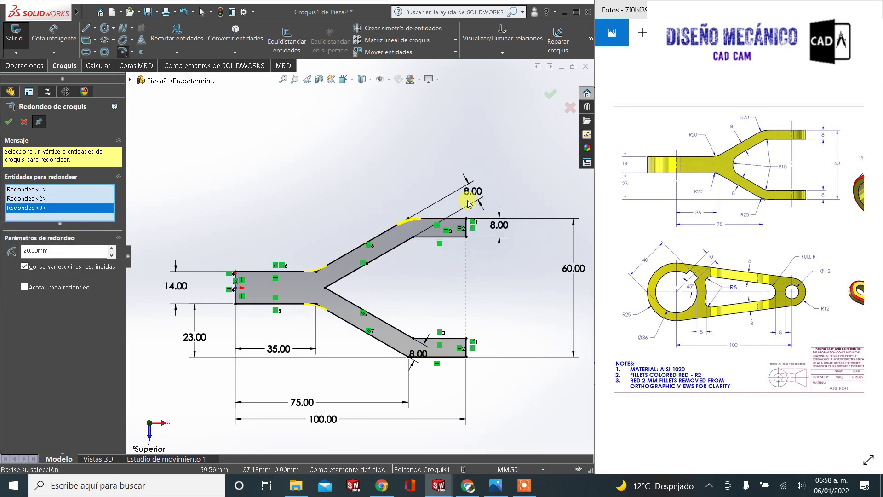
pyautogui.click(408, 356)
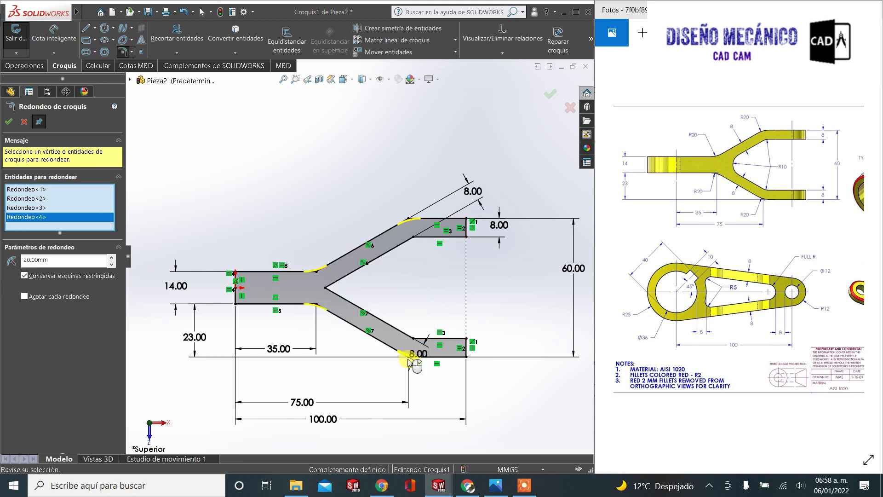
pyautogui.click(10, 122)
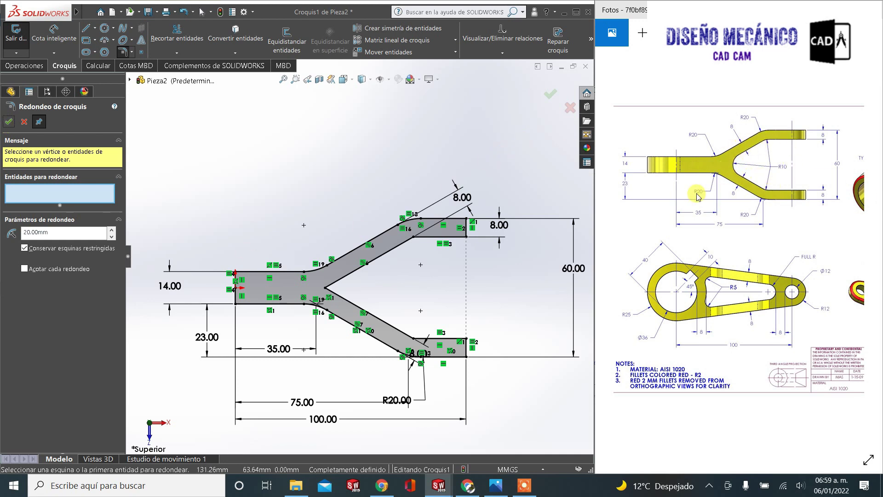
# Fillet the fork crotch and both inner arm bends at 10 mm, accepting removal of offset relations
pyautogui.doubleClick(66, 230)
pyautogui.write('10')
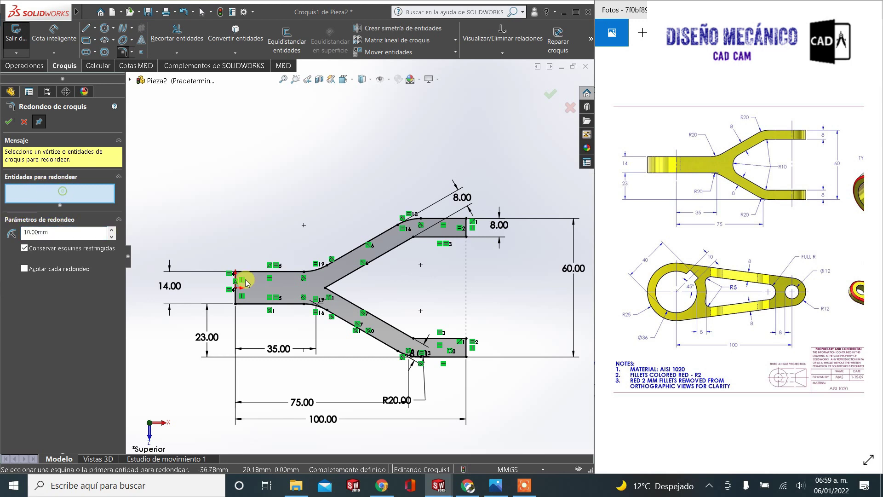
pyautogui.click(326, 288)
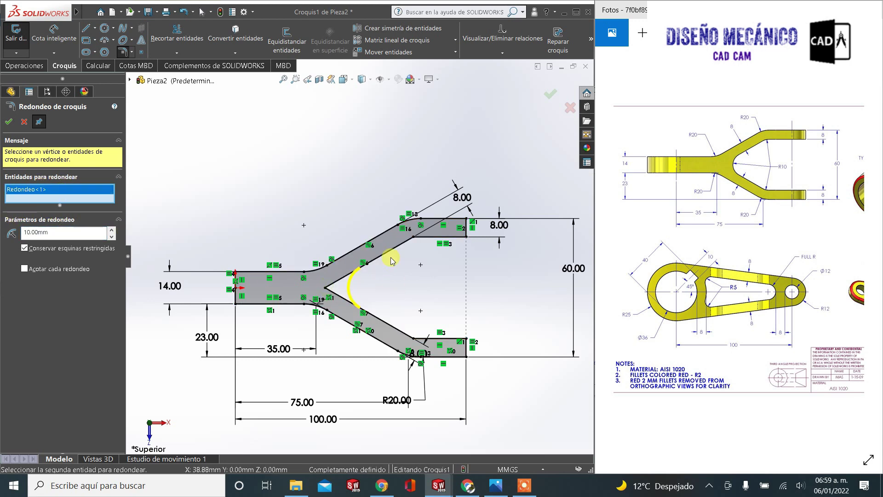
pyautogui.click(415, 238)
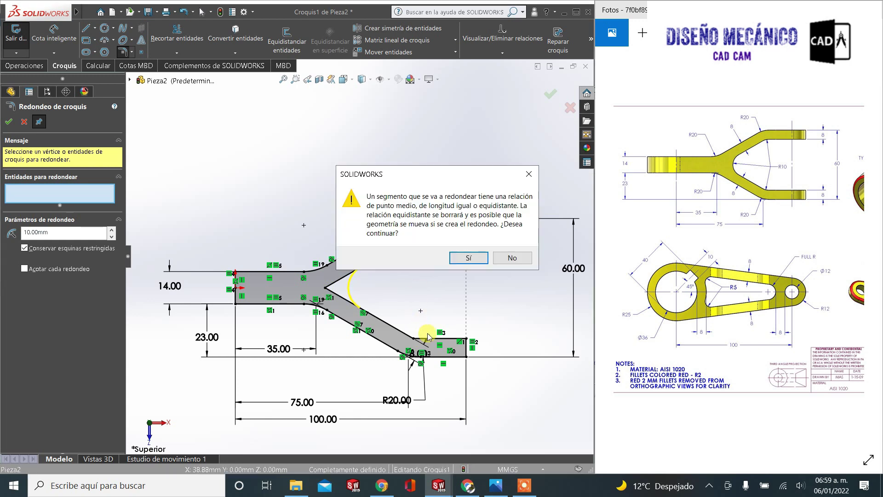
pyautogui.click(468, 259)
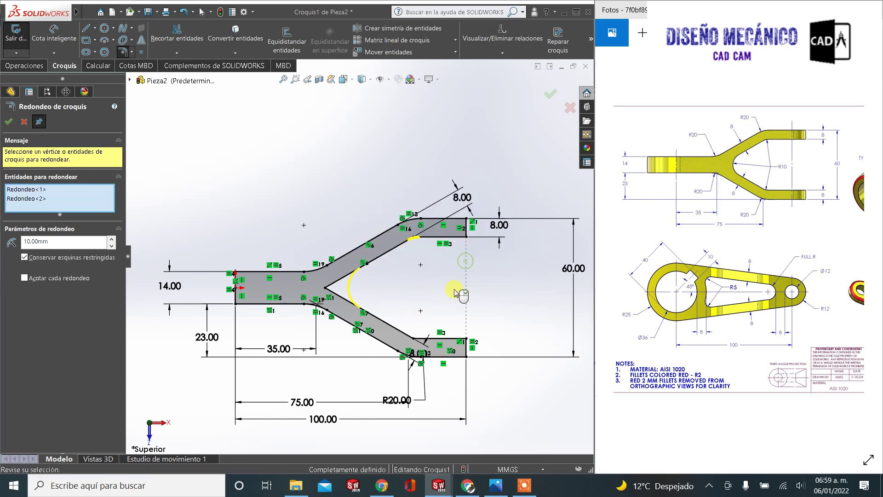
pyautogui.click(419, 338)
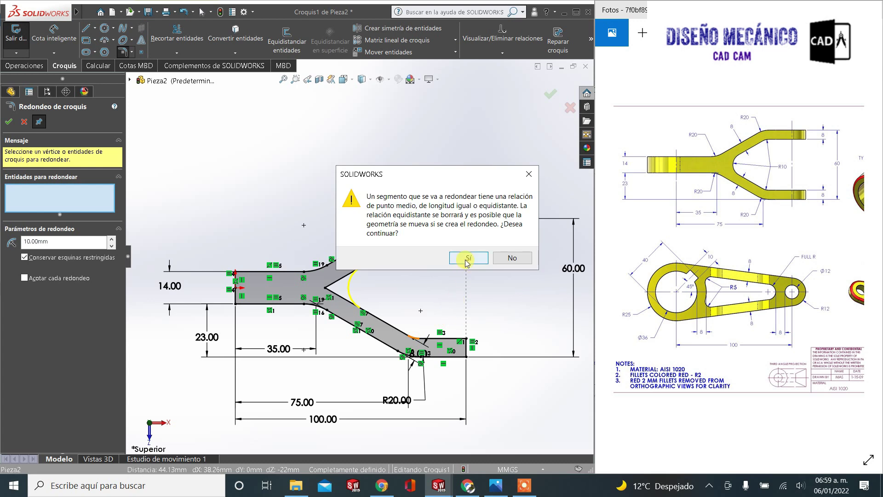
pyautogui.click(467, 261)
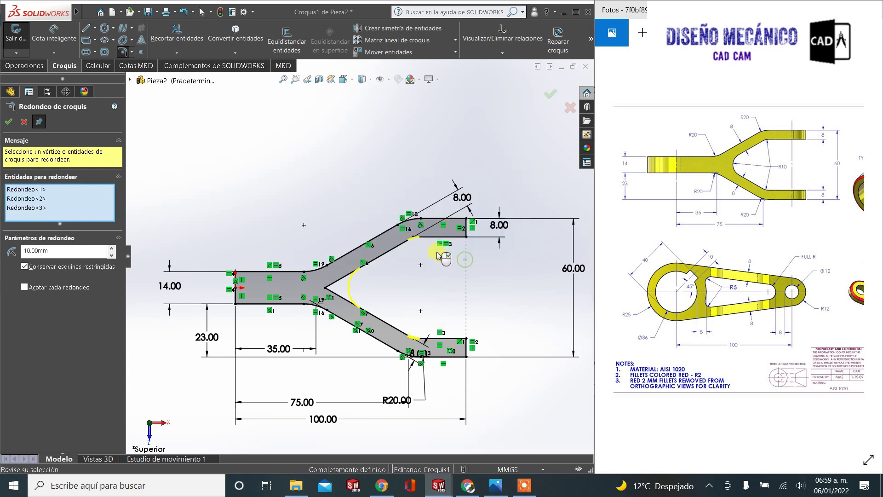
pyautogui.click(9, 121)
pyautogui.scroll(1, 428, 310)
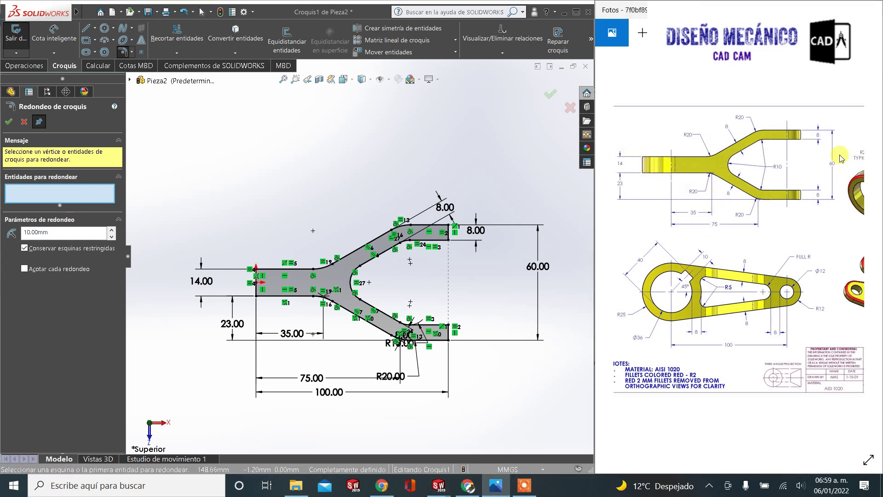
pyautogui.click(9, 122)
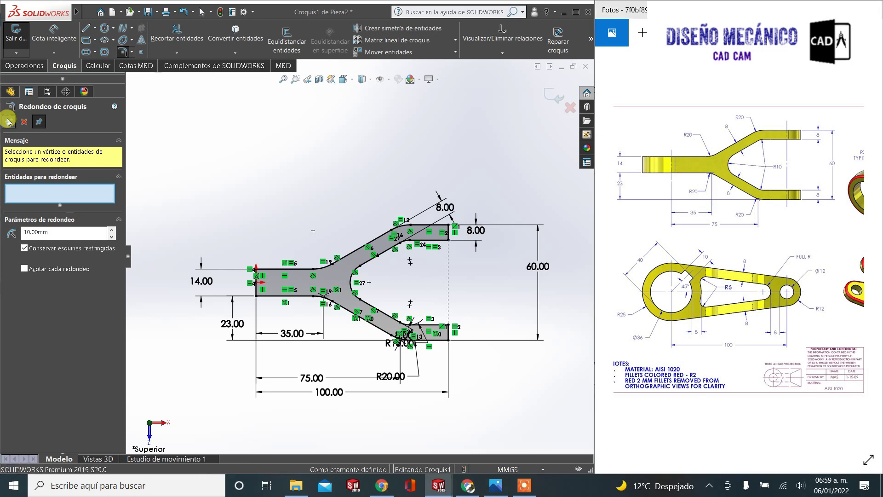
# Draw a corner rectangle across the left end of the stem
pyautogui.click(87, 41)
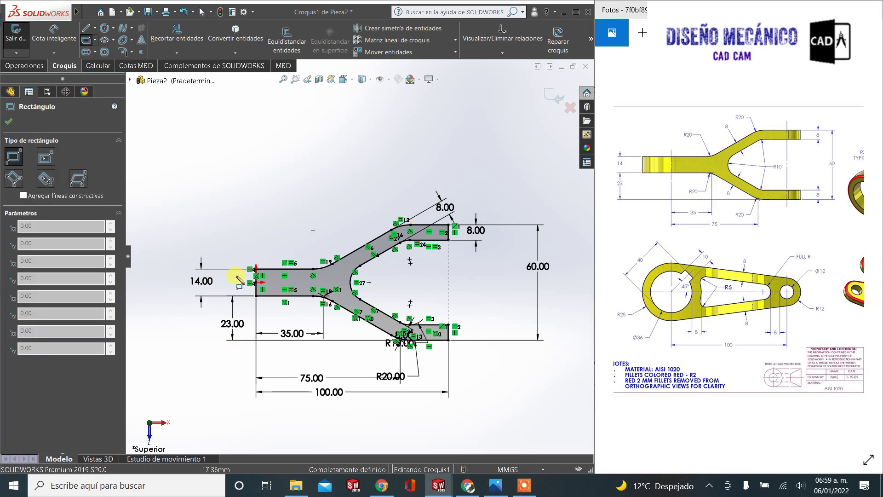
pyautogui.scroll(-2, 198, 281)
pyautogui.click(282, 264)
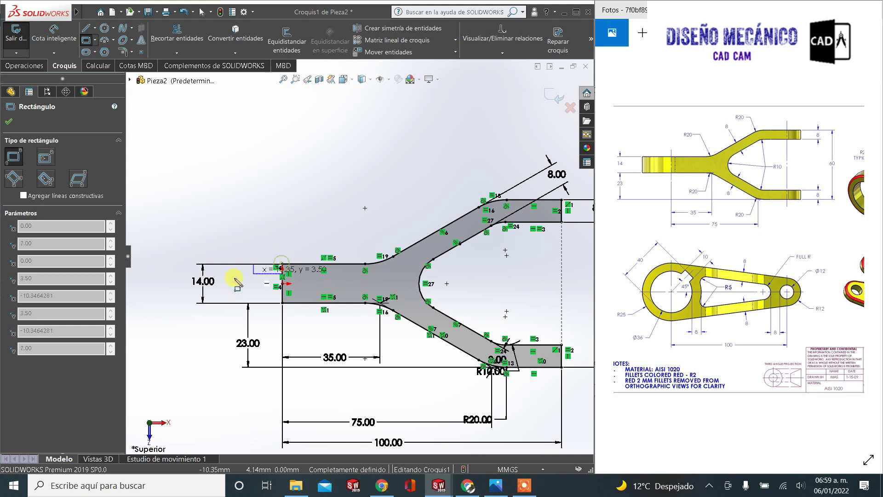
pyautogui.click(221, 303)
pyautogui.scroll(2, 360, 254)
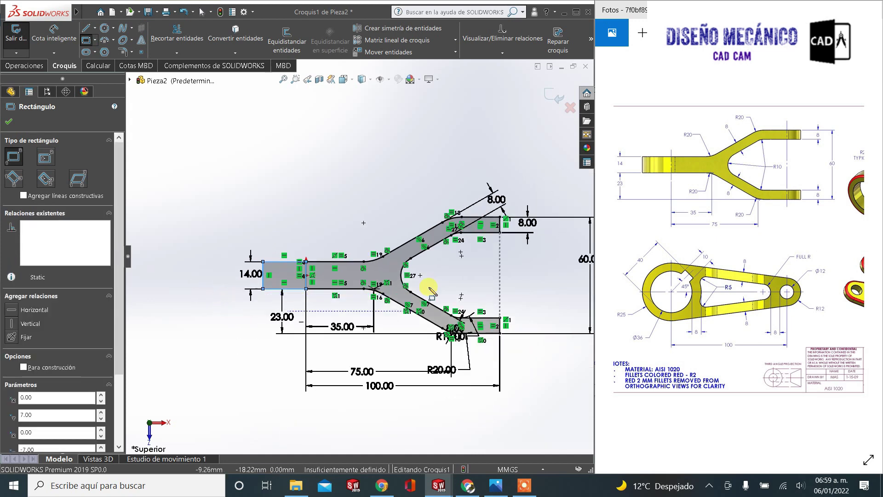
# Draw small rectangles across the upper and lower arm ends
pyautogui.click(500, 217)
pyautogui.click(523, 232)
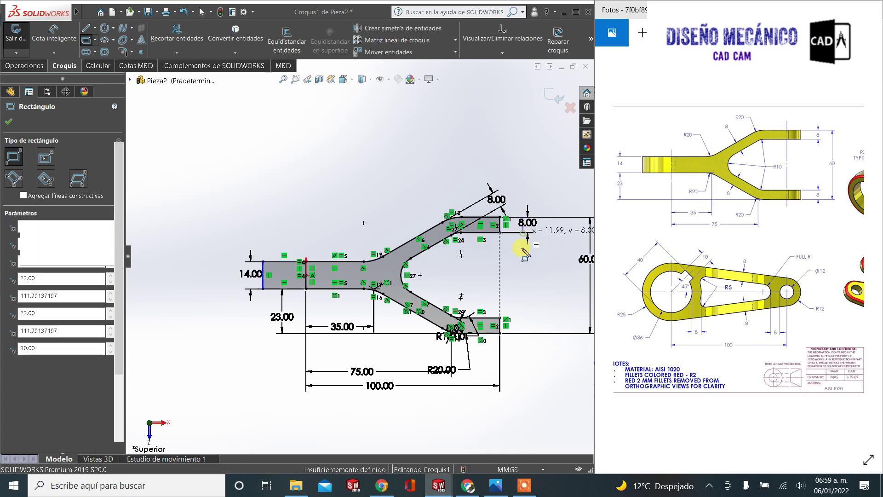
pyautogui.click(501, 319)
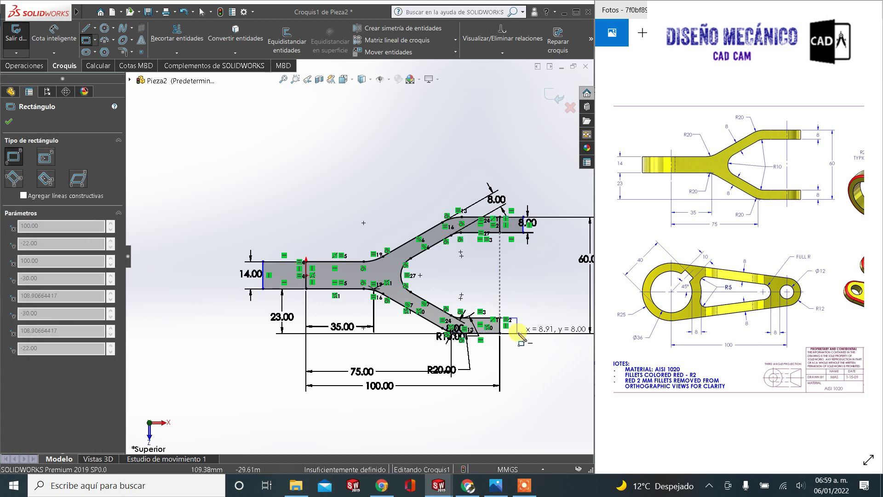
pyautogui.click(520, 333)
pyautogui.press('Escape')
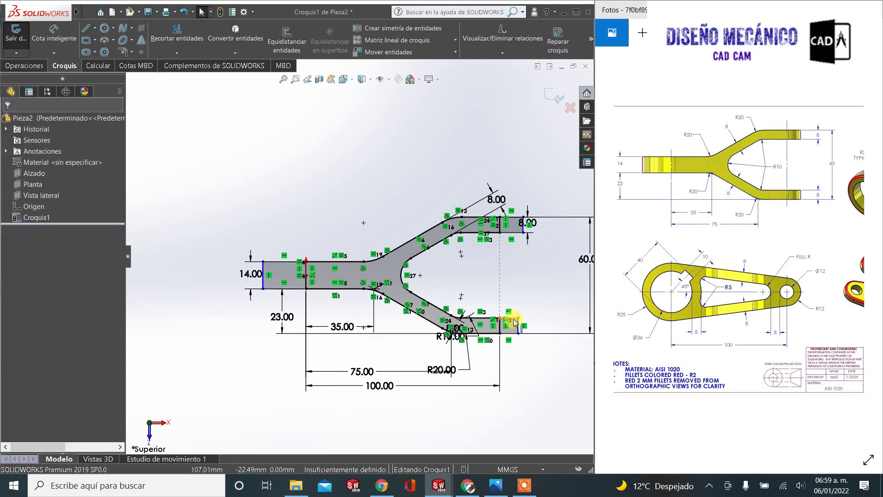
pyautogui.scroll(-1, 515, 327)
pyautogui.scroll(1, 532, 242)
pyautogui.click(374, 232)
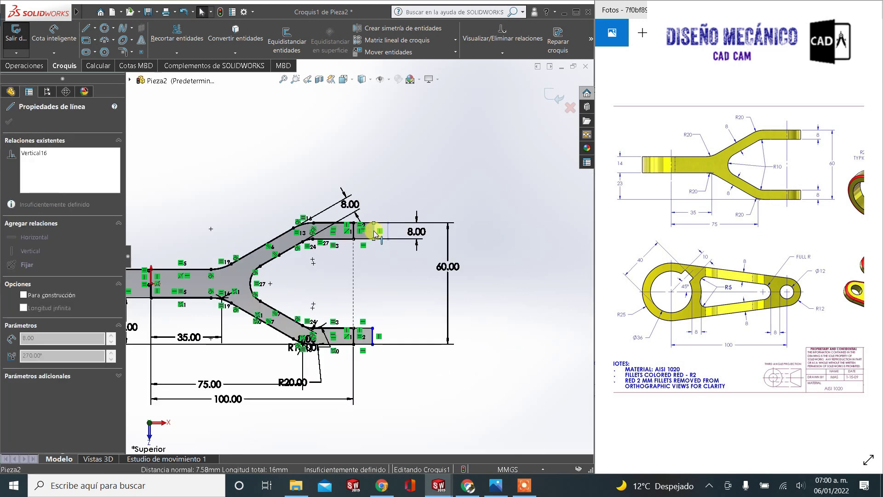
# Make the upper and lower arm-end vertical lines collinear
pyautogui.keyDown('ctrl'); pyautogui.click(373, 338); pyautogui.keyUp('ctrl')
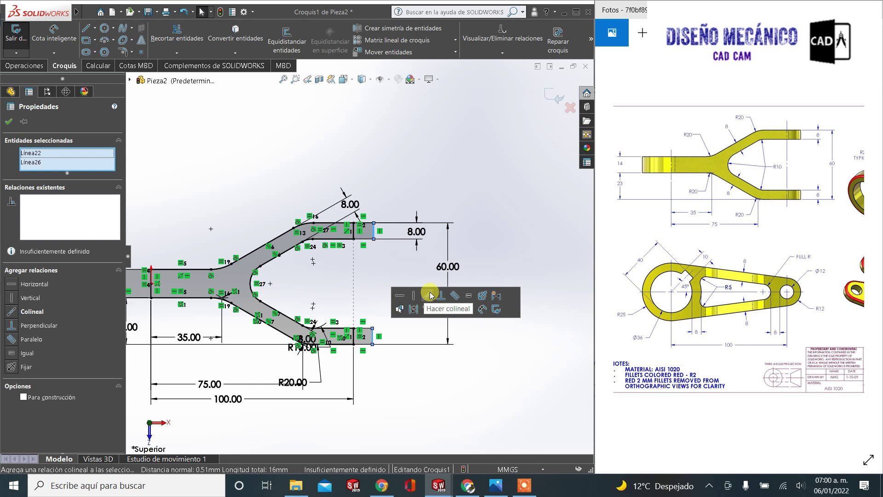
pyautogui.click(432, 296)
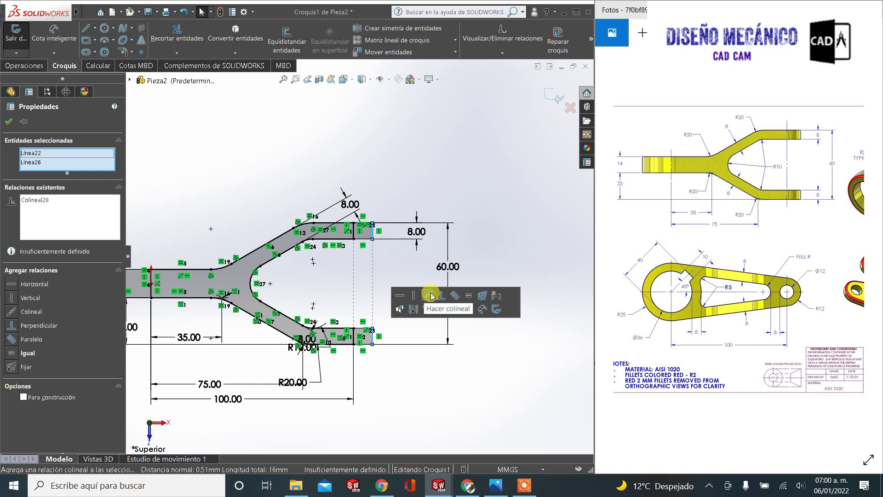
pyautogui.click(10, 123)
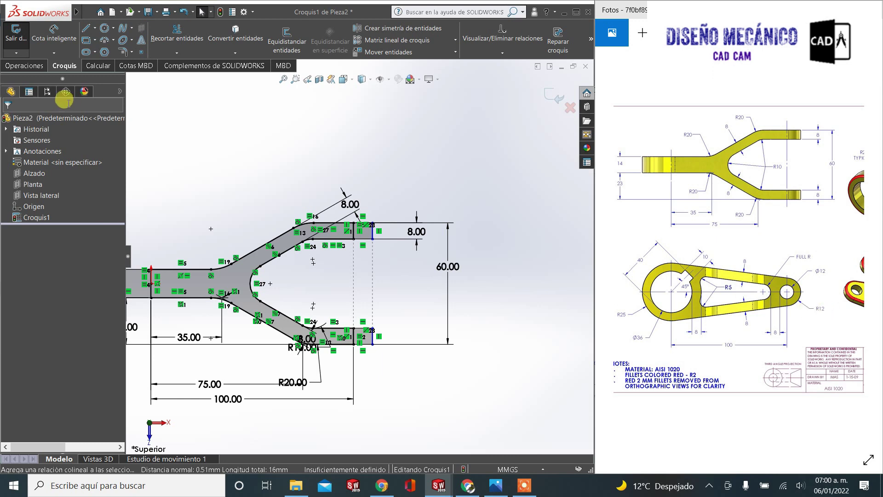
pyautogui.click(49, 37)
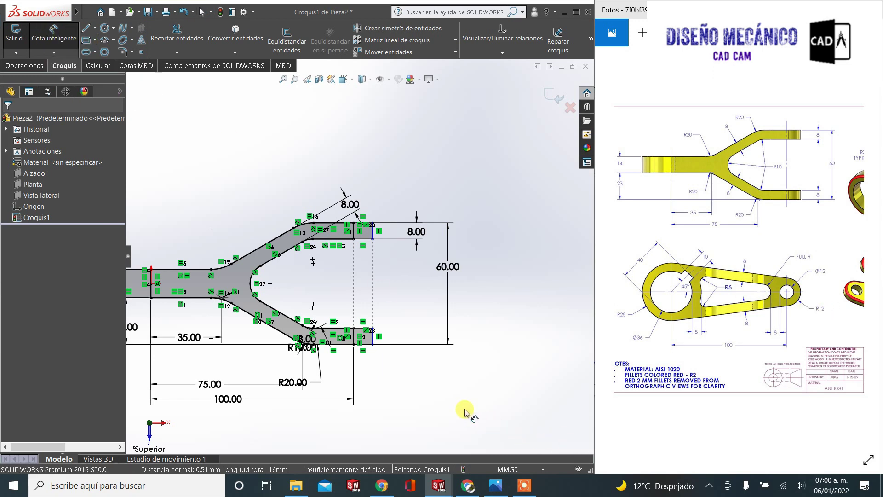
# Dimension the lower arm-end rectangle's short edge at 12 mm
pyautogui.click(366, 347)
pyautogui.click(368, 390)
pyautogui.write('12')
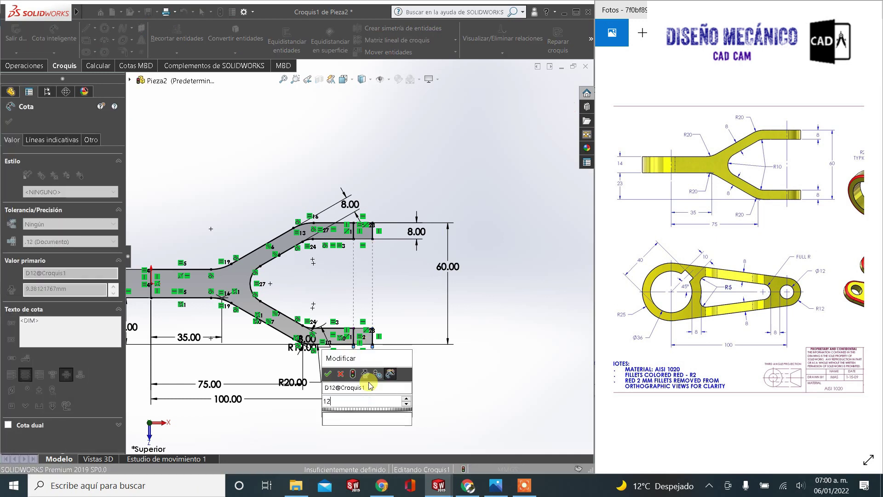
pyautogui.press('Return')
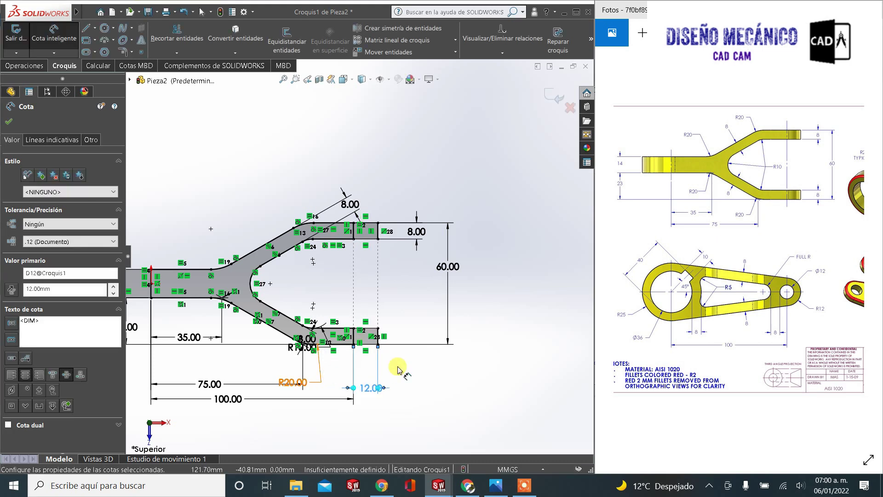
pyautogui.moveTo(652, 291); pyautogui.dragTo(670, 293)
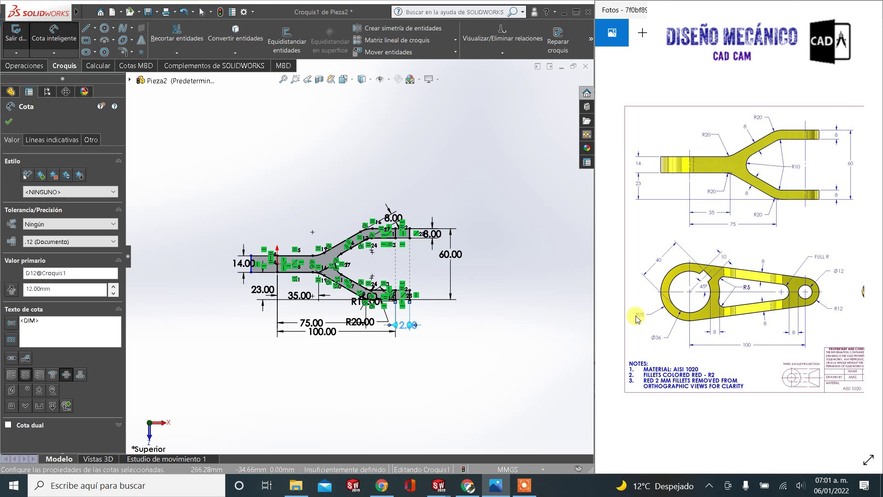
# Dimension the stem-end rectangle's bottom line at 25 mm
pyautogui.click(263, 272)
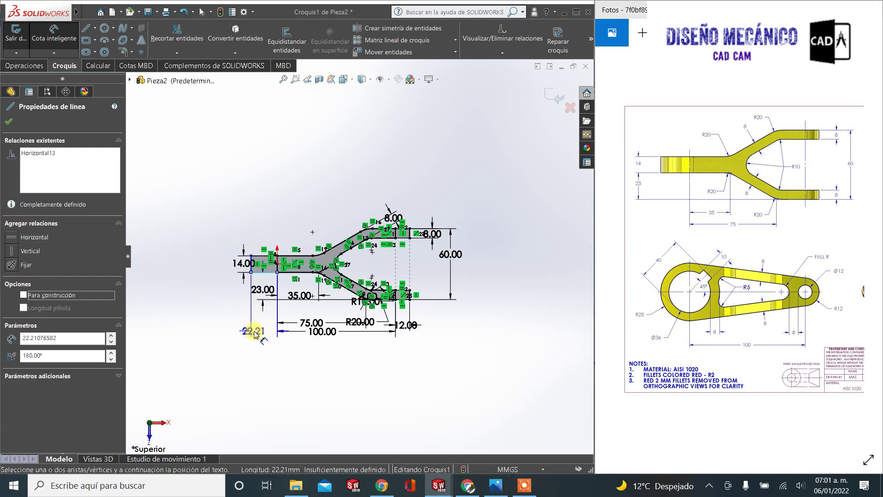
pyautogui.click(225, 329)
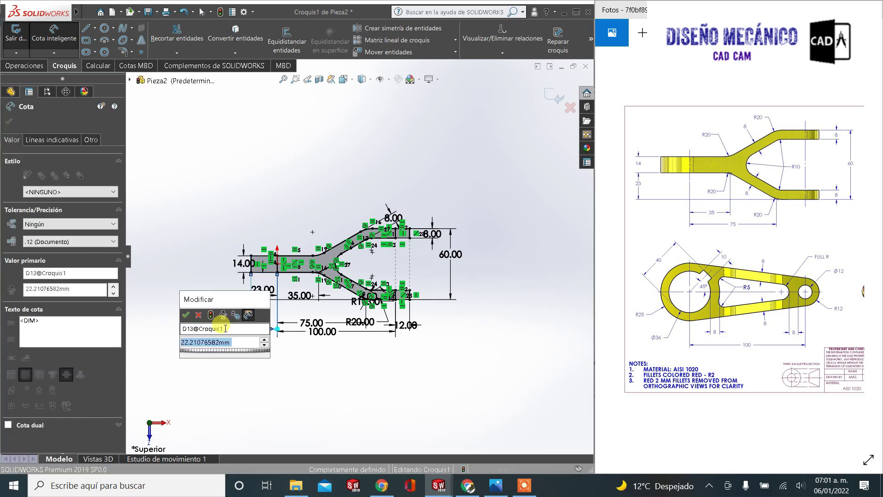
pyautogui.write('25')
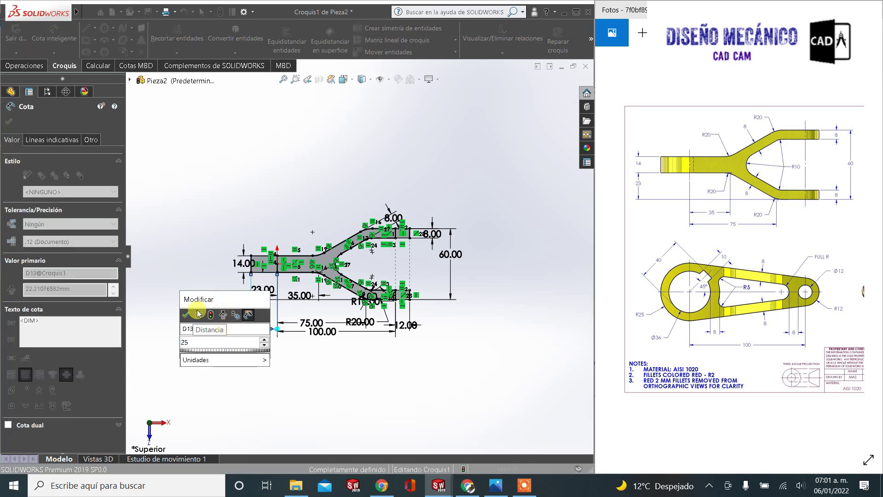
pyautogui.click(186, 315)
pyautogui.moveTo(429, 248); pyautogui.dragTo(312, 317, button='middle')
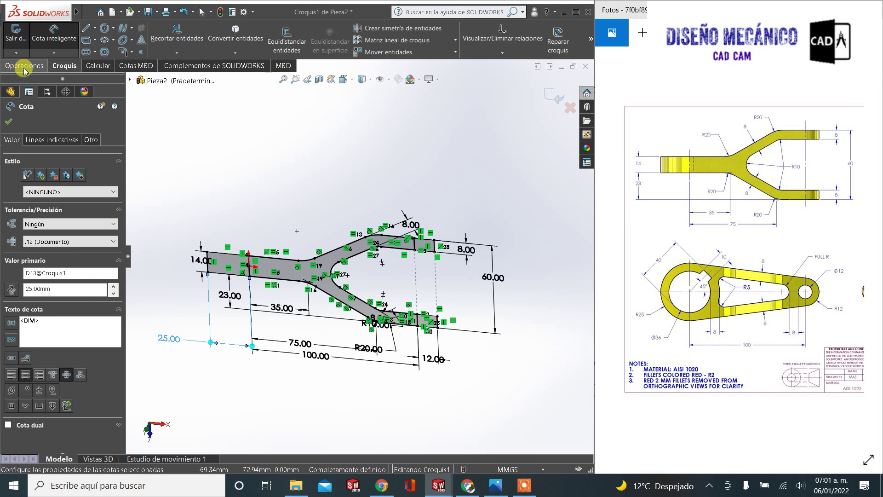
pyautogui.click(24, 67)
# Set up an Extruded Boss/Base with Mid Plane end condition and 50 mm depth
pyautogui.click(25, 45)
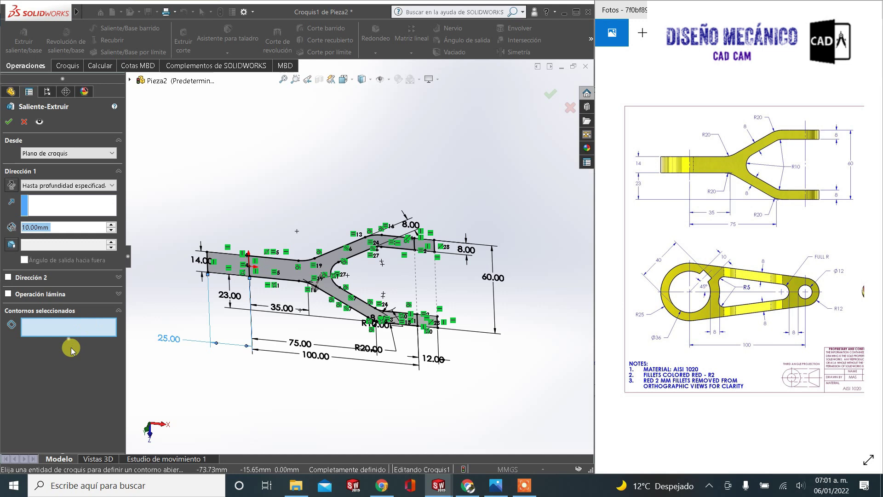
pyautogui.click(71, 185)
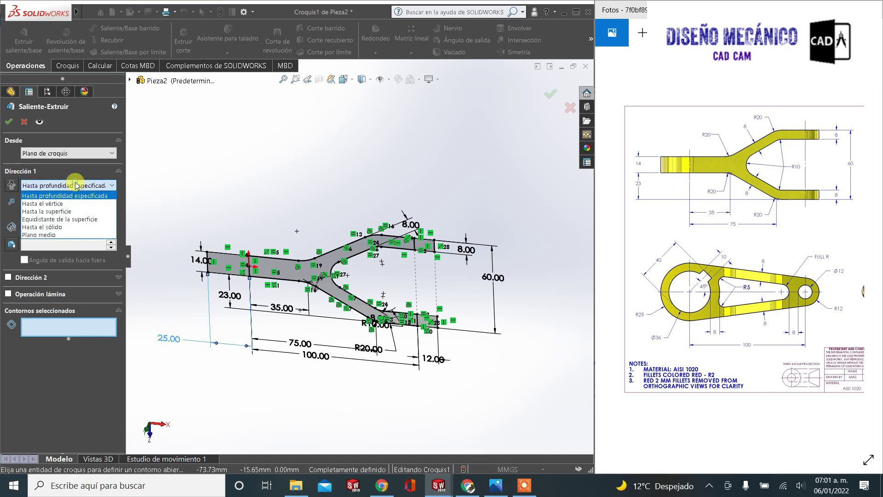
pyautogui.click(69, 235)
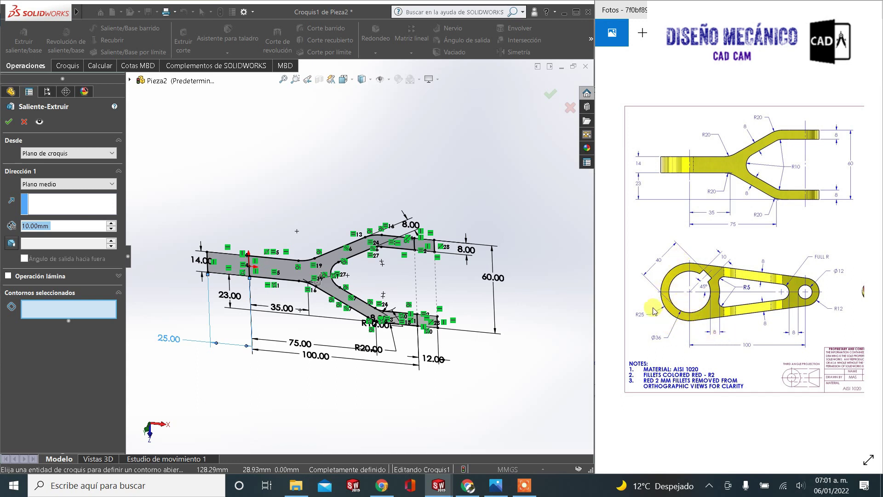
pyautogui.write('50')
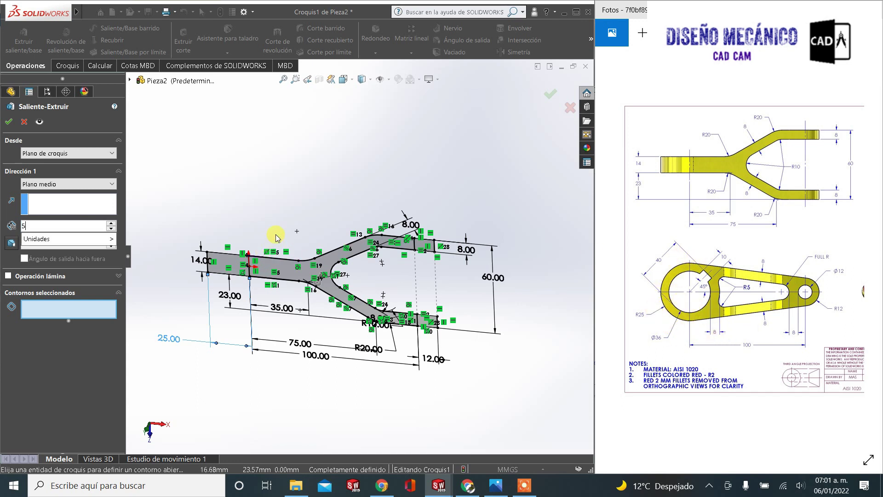
pyautogui.click(77, 307)
# Select the left rectangle, Y-shaped region and both arm-end rectangles as contours and finish the extrusion
pyautogui.scroll(-3, 269, 286)
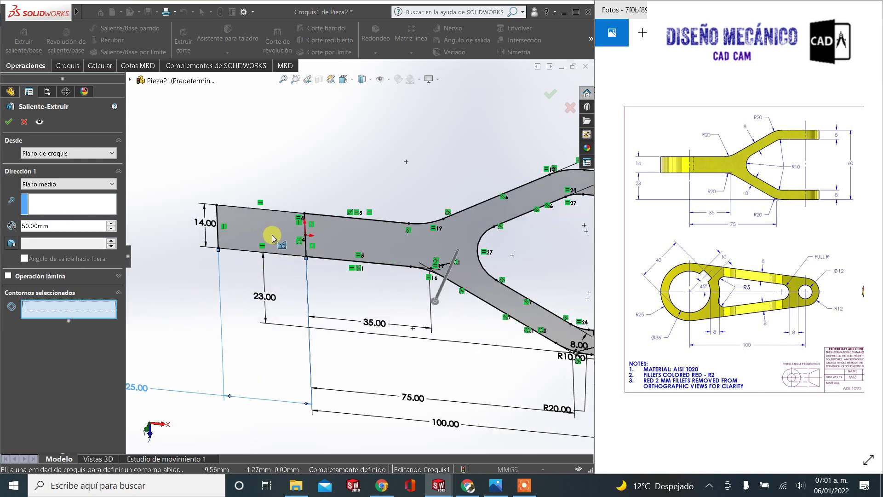
pyautogui.click(276, 240)
pyautogui.click(349, 245)
pyautogui.scroll(3, 368, 239)
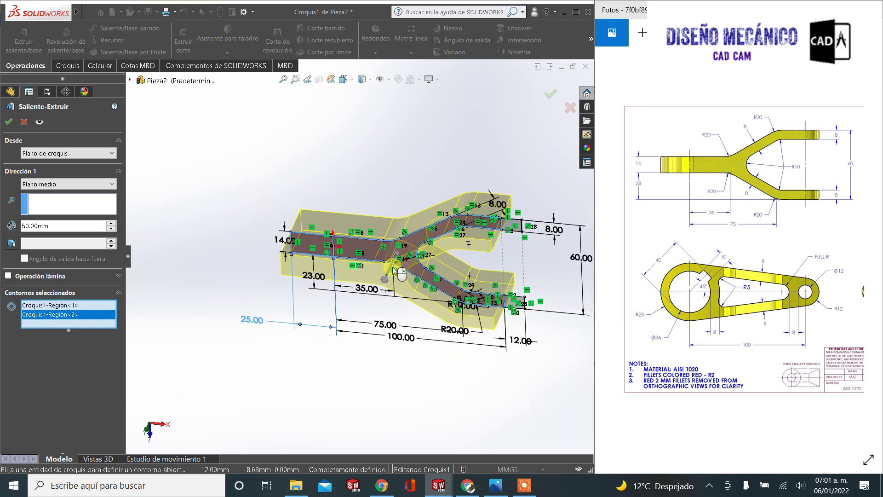
pyautogui.scroll(-5, 485, 227)
pyautogui.click(486, 228)
pyautogui.click(479, 384)
pyautogui.scroll(1, 478, 391)
pyautogui.scroll(2, 294, 258)
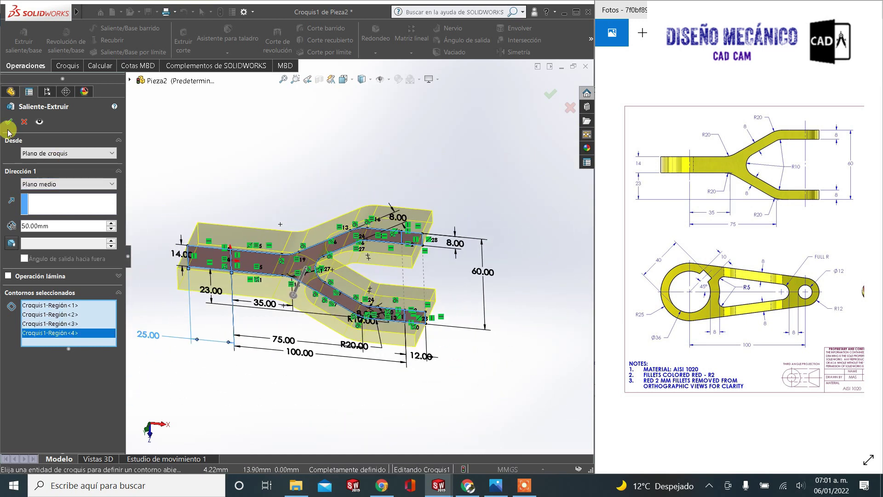
pyautogui.click(8, 125)
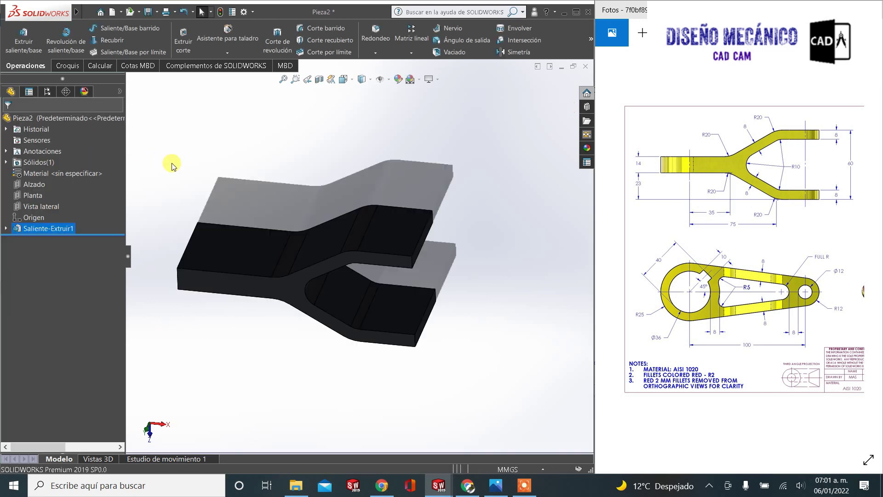
pyautogui.moveTo(310, 225); pyautogui.dragTo(296, 278, button='middle')
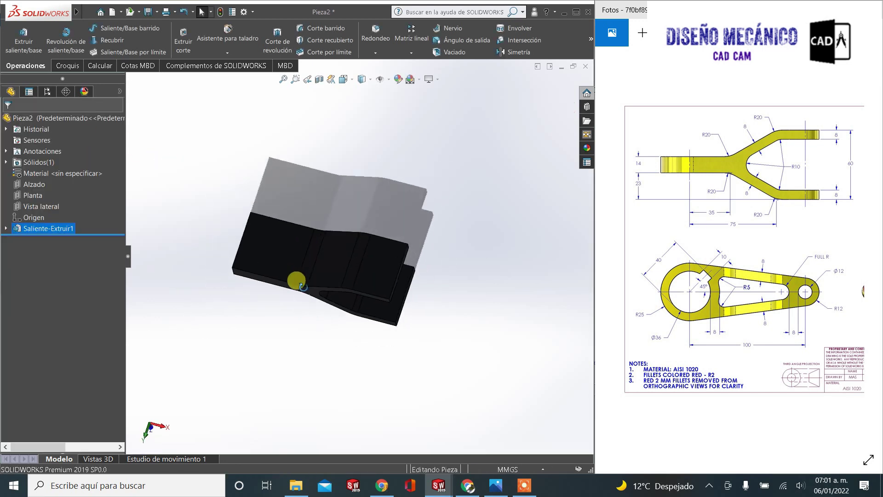
pyautogui.click(54, 177)
pyautogui.rightClick(55, 177)
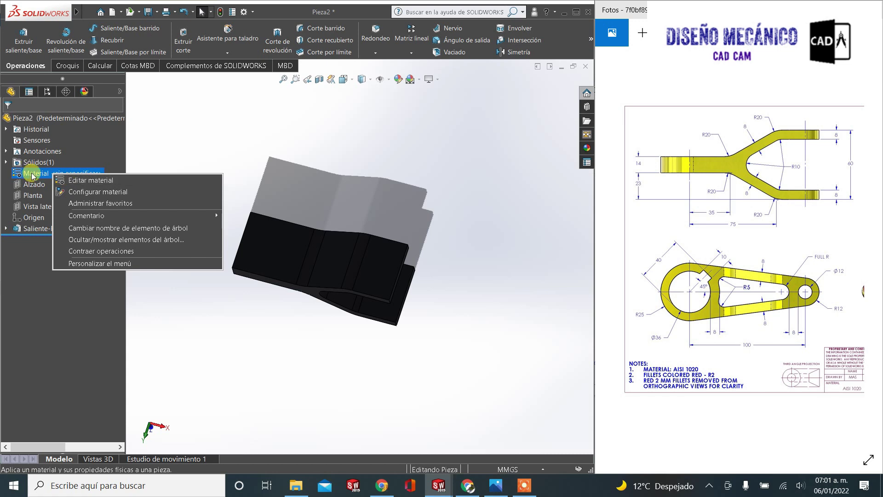
# Assign Latón (brass) from Aleaciones de cobre as the part material
pyautogui.click(68, 180)
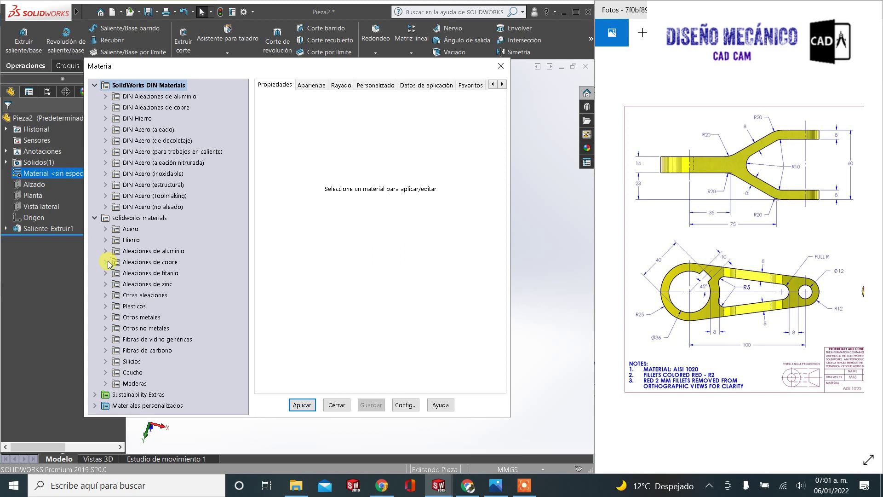
pyautogui.click(105, 263)
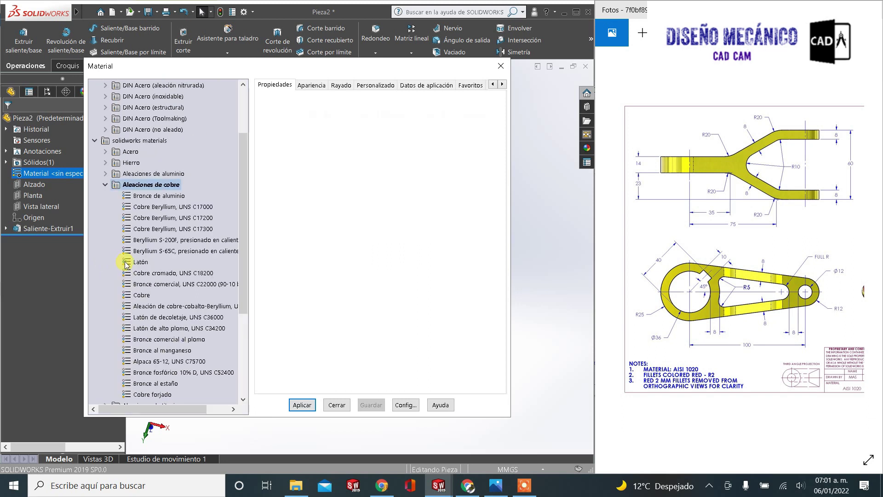
pyautogui.click(127, 262)
pyautogui.click(302, 405)
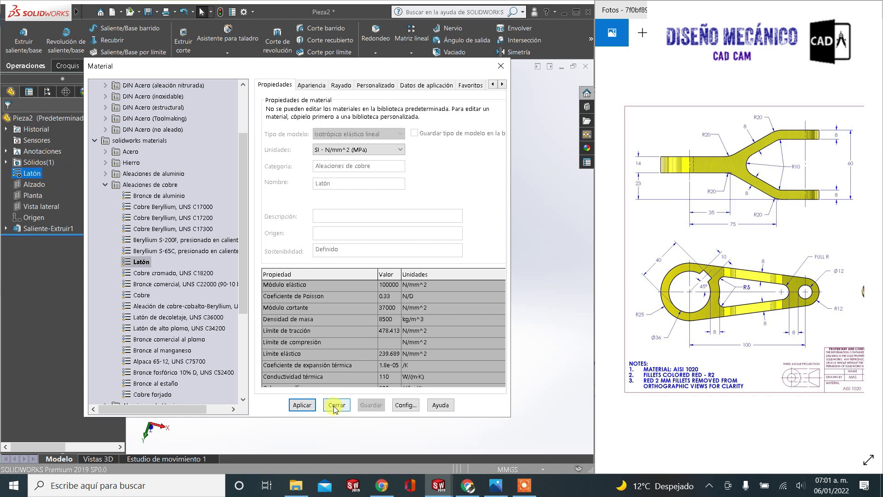
pyautogui.click(336, 404)
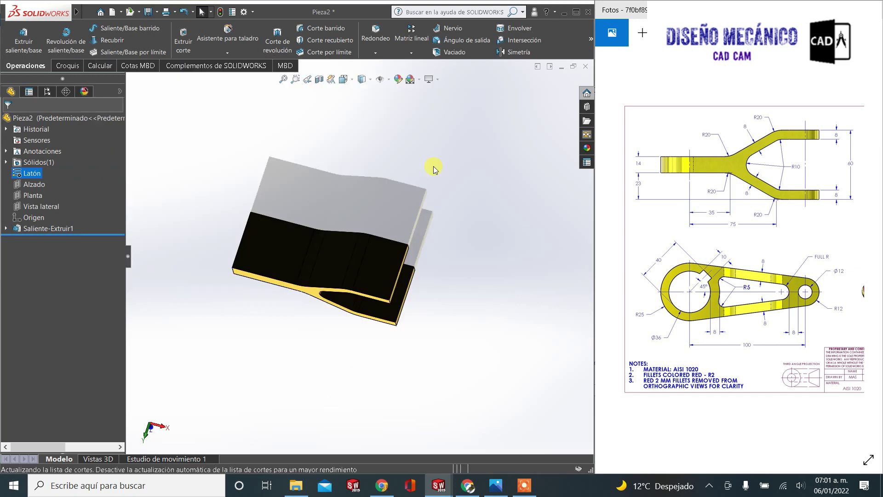
# Apply the Blanco simple scene for a plain white background
pyautogui.click(419, 79)
pyautogui.click(422, 103)
pyautogui.moveTo(404, 250)
pyautogui.mouseDown(button='middle')
pyautogui.moveTo(339, 139)
pyautogui.moveTo(394, 189)
pyautogui.moveTo(324, 165)
pyautogui.moveTo(414, 238)
pyautogui.mouseUp(button='middle')
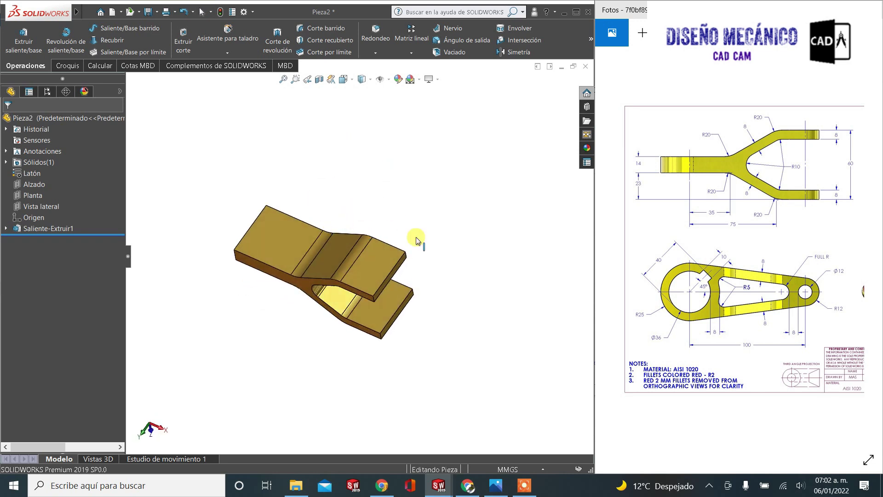
pyautogui.click(681, 240)
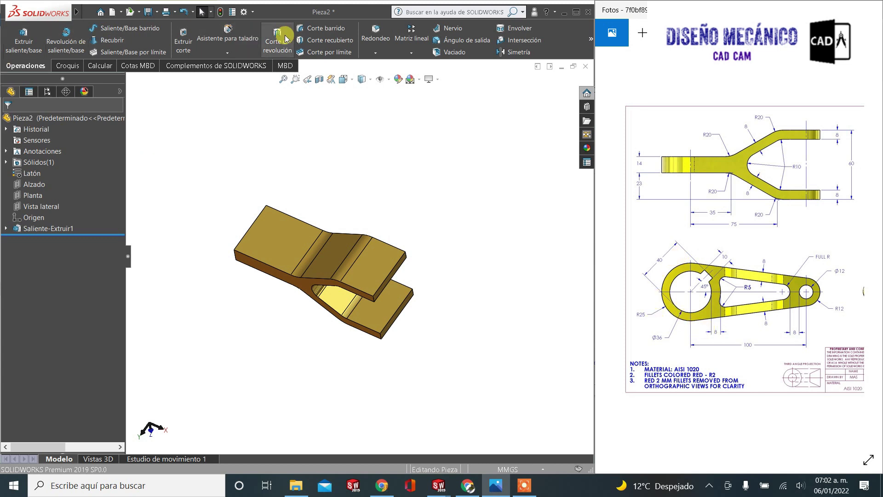
# Fillet the two stem-end edges with a 25 mm radius to create Redondeo1
pyautogui.click(377, 33)
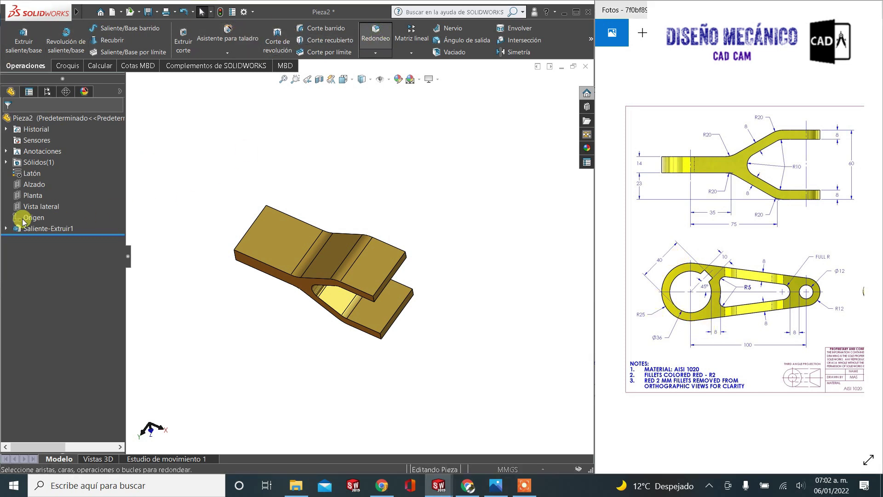
pyautogui.write('25')
pyautogui.press('Return')
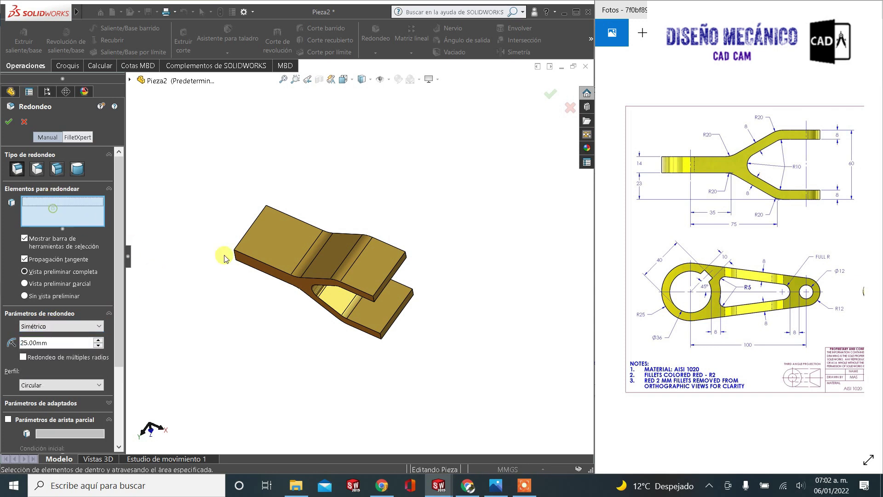
pyautogui.scroll(-3, 224, 259)
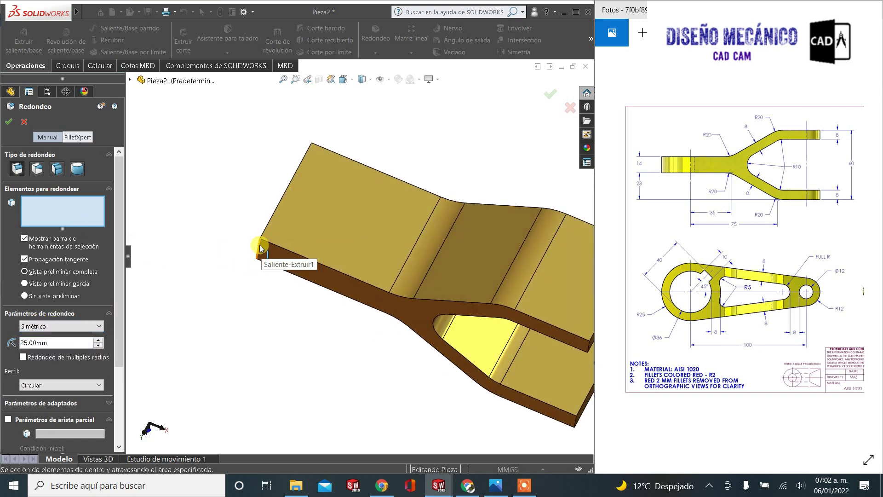
pyautogui.click(263, 249)
pyautogui.moveTo(263, 248); pyautogui.dragTo(325, 269, button='middle')
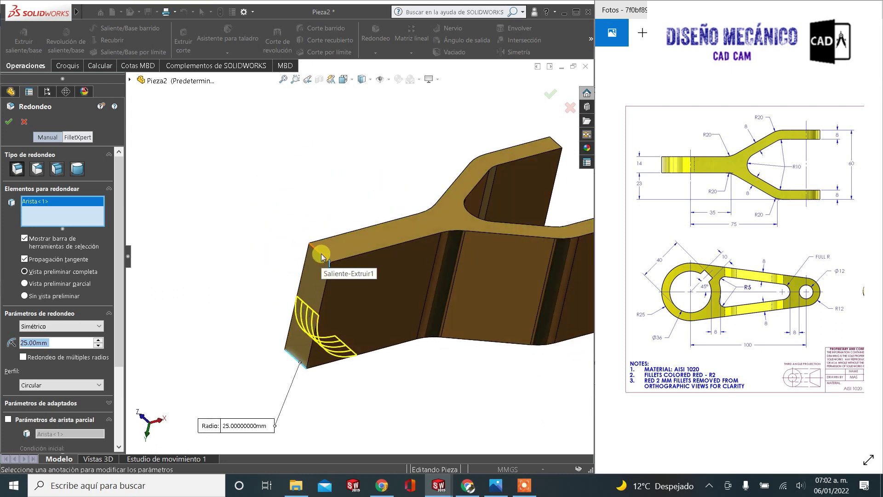
pyautogui.click(318, 254)
pyautogui.click(12, 122)
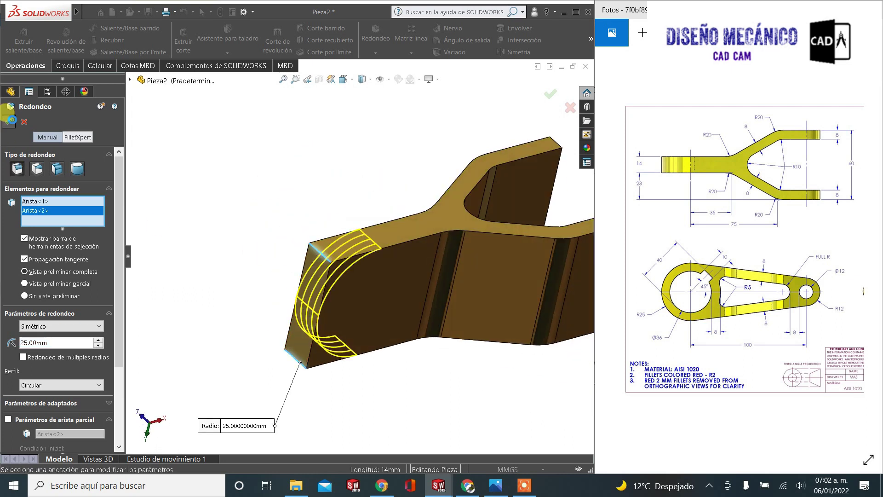
pyautogui.moveTo(353, 326)
pyautogui.mouseDown(button='middle')
pyautogui.moveTo(281, 200)
pyautogui.moveTo(316, 118)
pyautogui.moveTo(278, 198)
pyautogui.moveTo(284, 207)
pyautogui.mouseUp(button='middle')
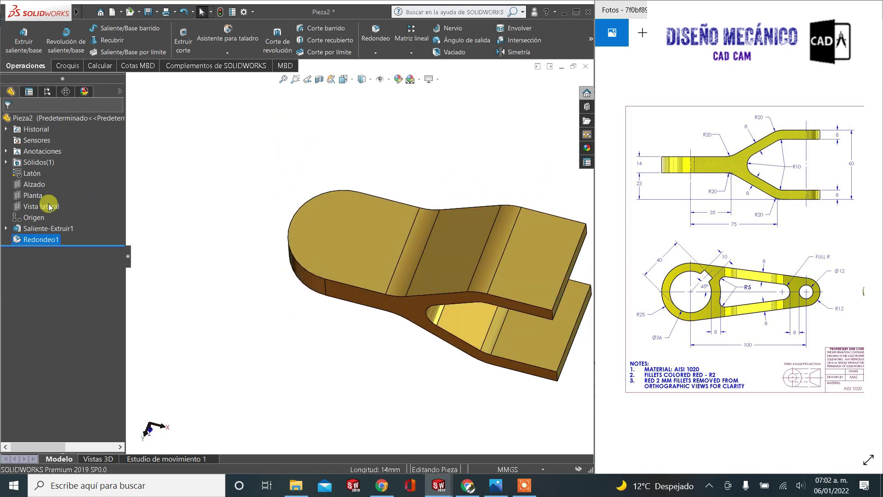
# Start a sketch on Alzado, view it normal, and draw two concentric circles at the origin
pyautogui.click(24, 190)
pyautogui.click(36, 178)
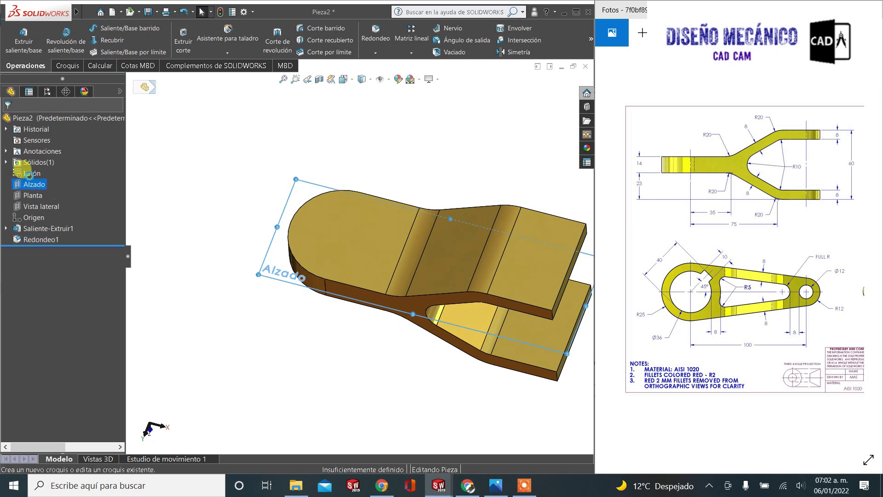
pyautogui.hotkey('ctrl', '8')
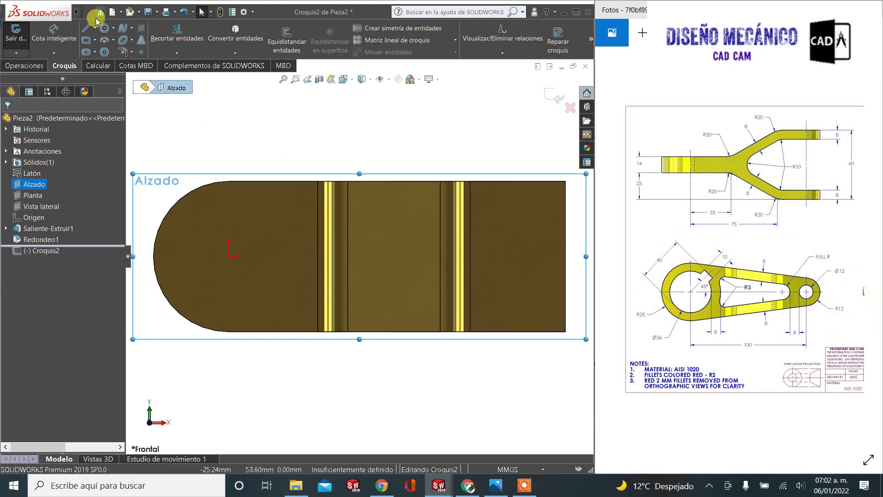
pyautogui.click(105, 31)
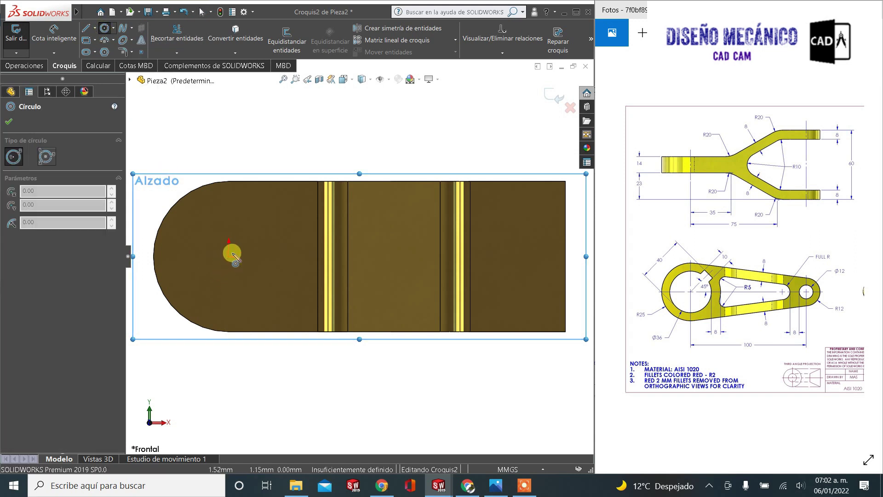
pyautogui.click(229, 256)
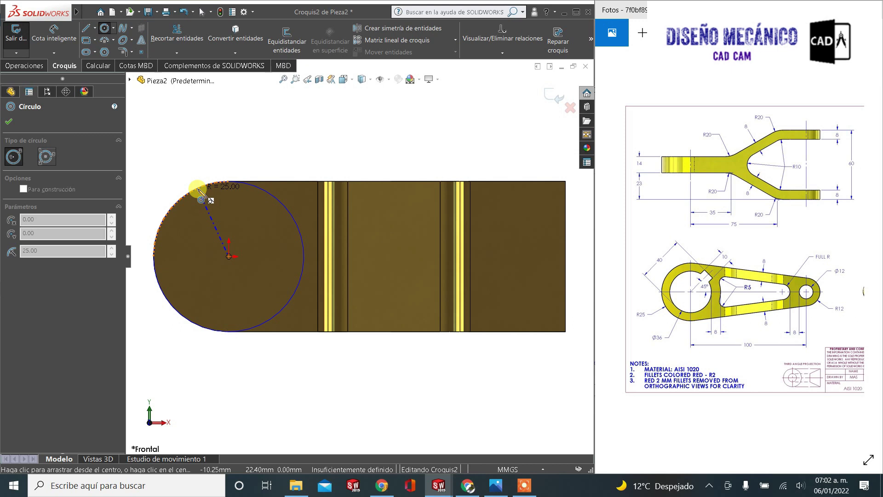
pyautogui.click(198, 189)
pyautogui.click(229, 256)
pyautogui.click(206, 213)
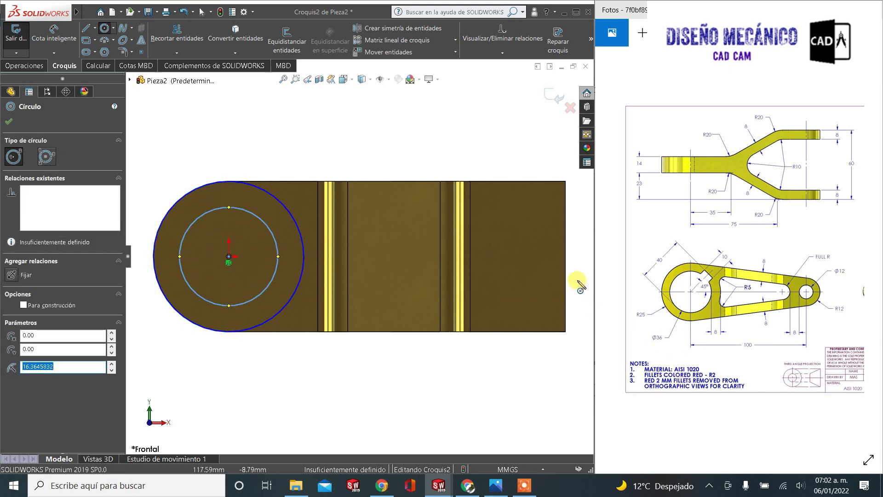
# Draw four smaller circles: at the right end, the right strip, and upper and lower left strip
pyautogui.click(535, 256)
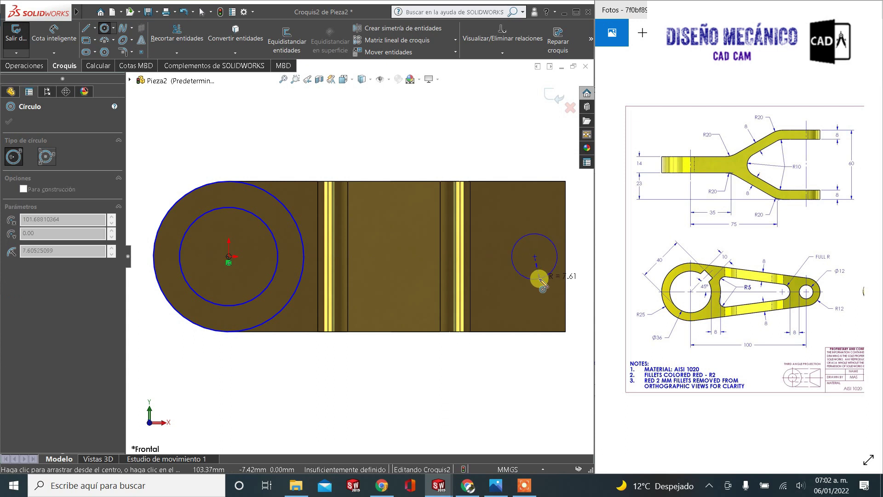
pyautogui.click(539, 279)
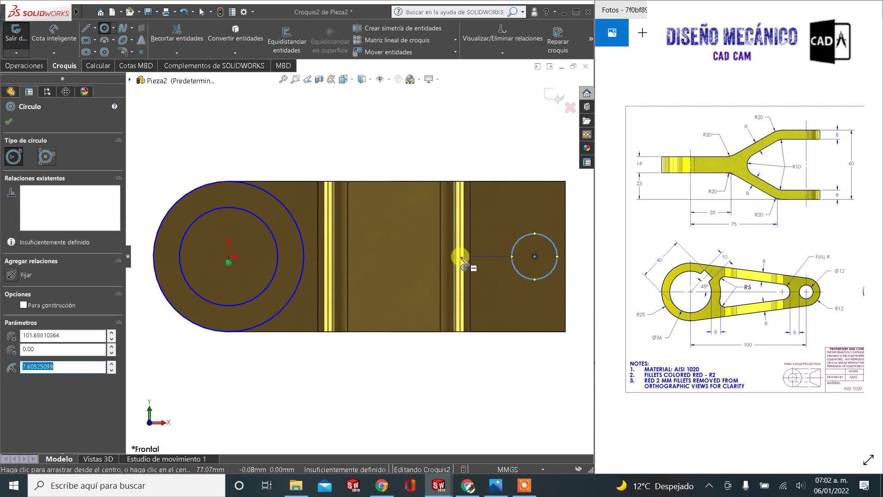
pyautogui.click(457, 256)
pyautogui.click(464, 273)
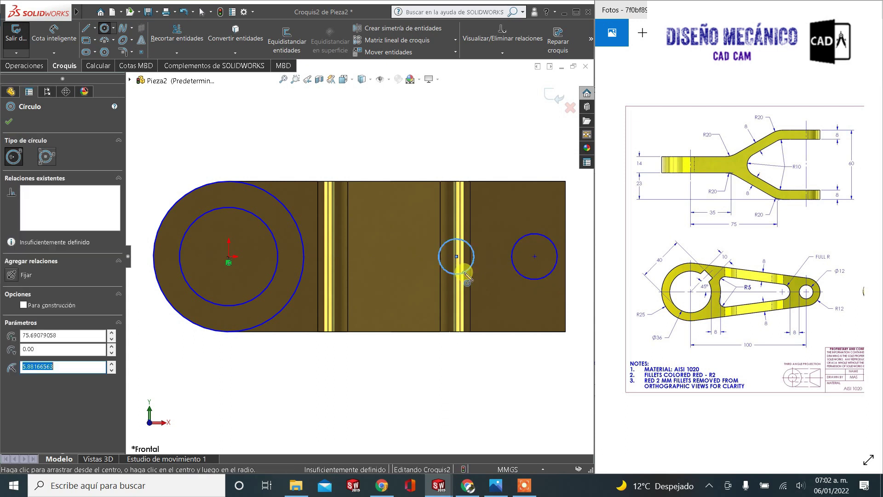
pyautogui.click(324, 224)
pyautogui.click(324, 239)
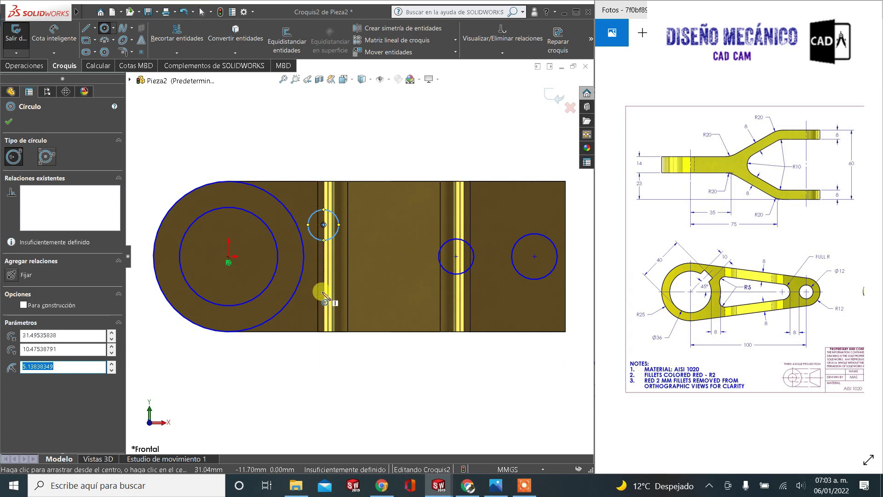
pyautogui.click(323, 293)
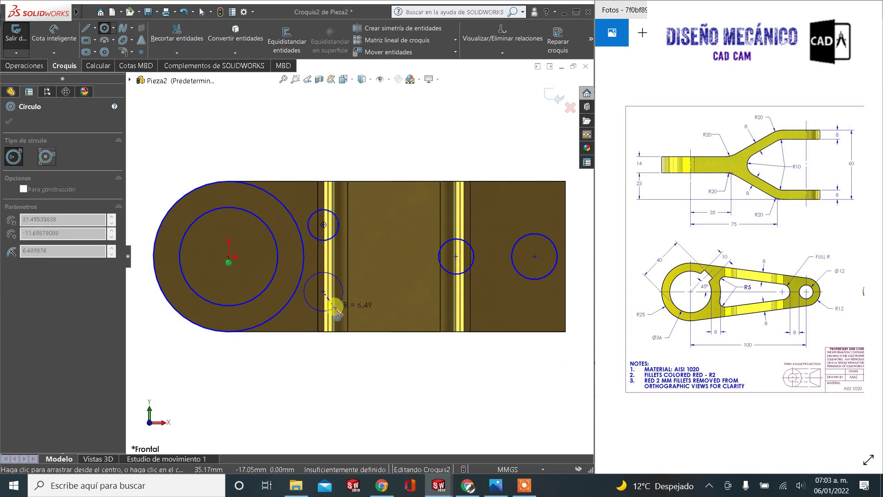
pyautogui.click(336, 306)
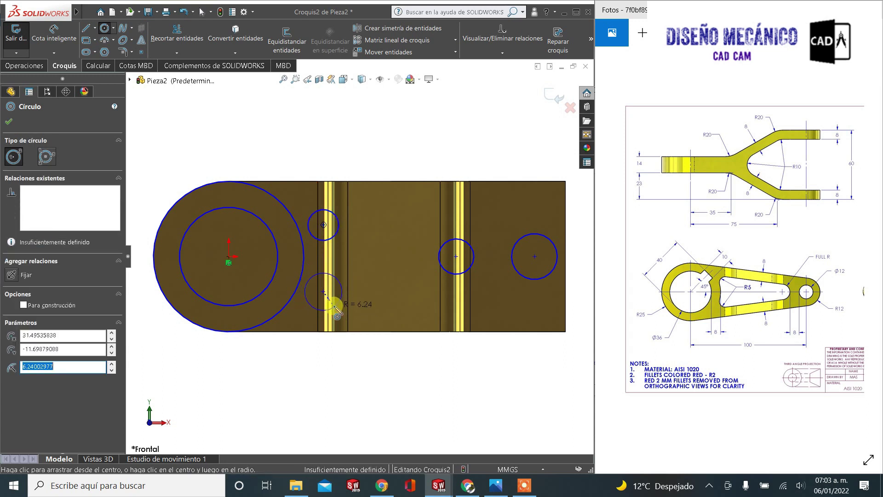
# Draw connected upper, short right, and lower outline lines between the left circles and middle right circle
pyautogui.click(87, 29)
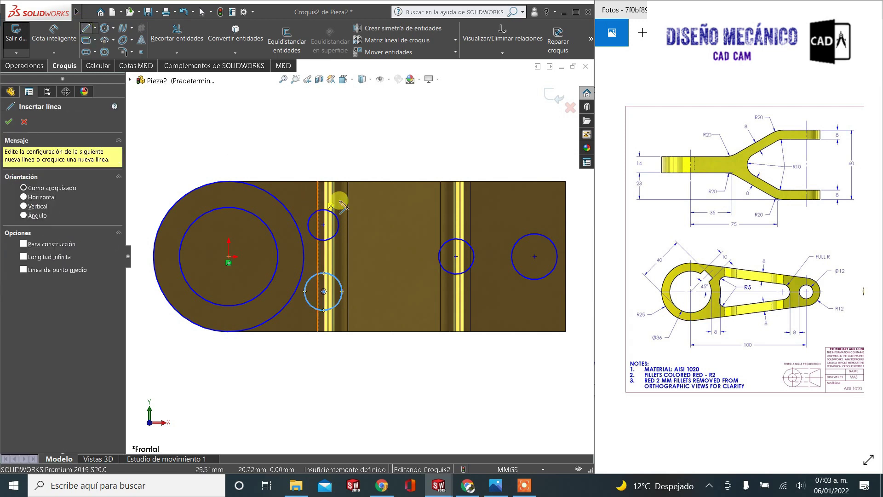
pyautogui.click(305, 201)
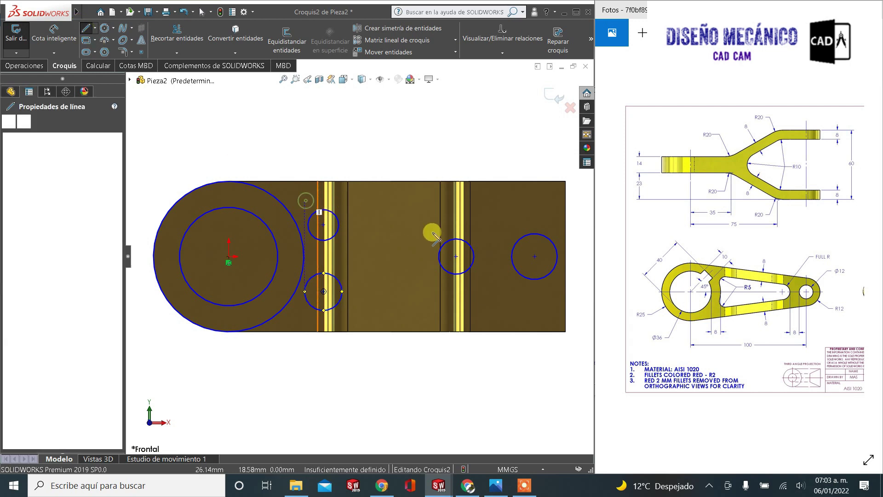
pyautogui.click(477, 235)
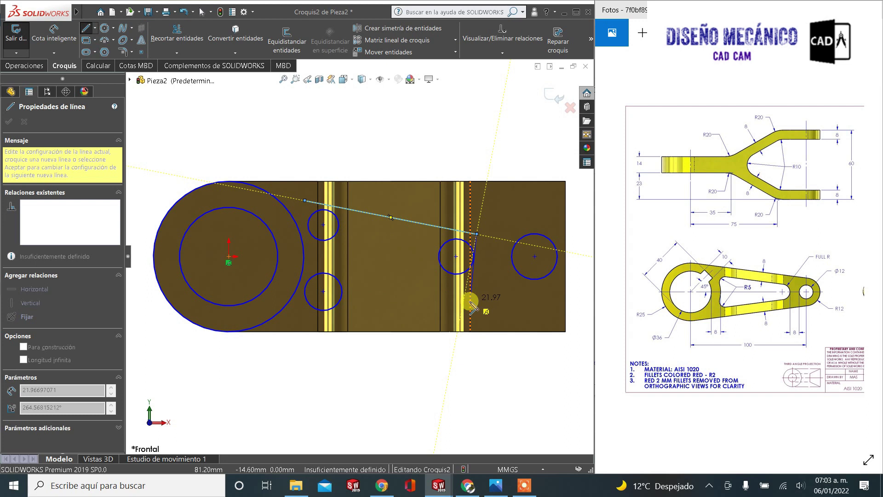
pyautogui.click(470, 301)
pyautogui.click(309, 325)
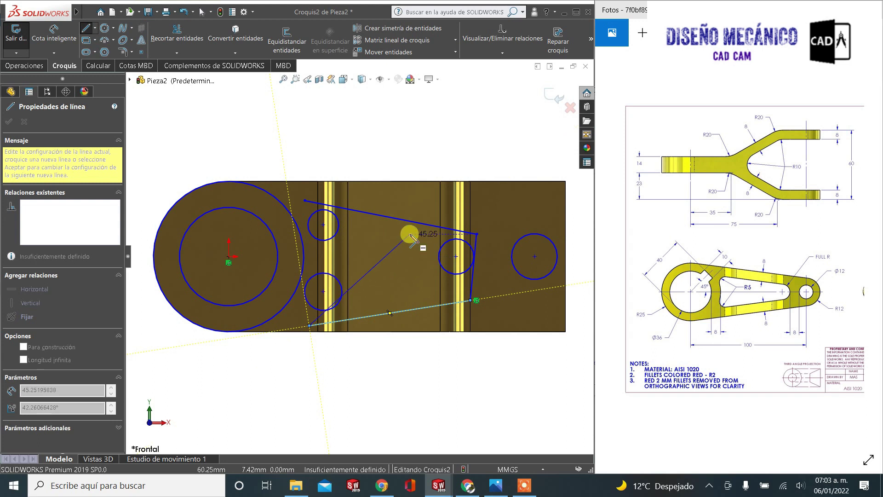
pyautogui.press('Escape')
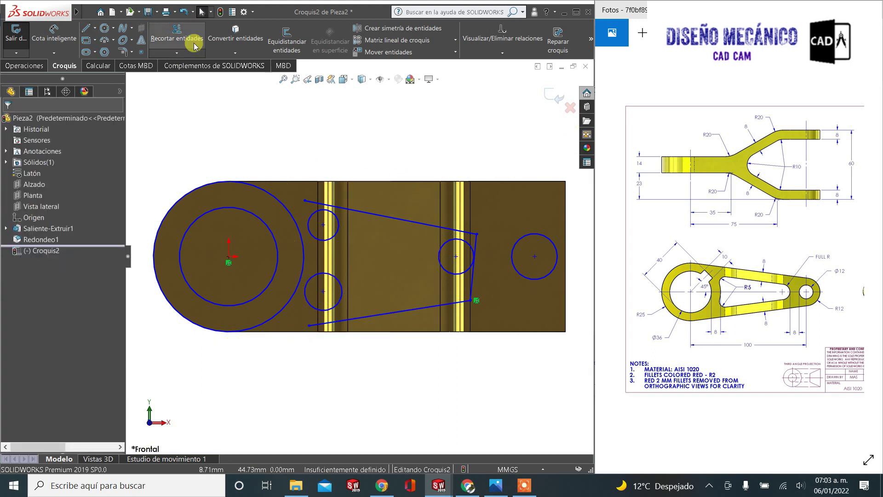
# Delete the short right-hand connecting line, leaving the two slanted lines
pyautogui.click(472, 280)
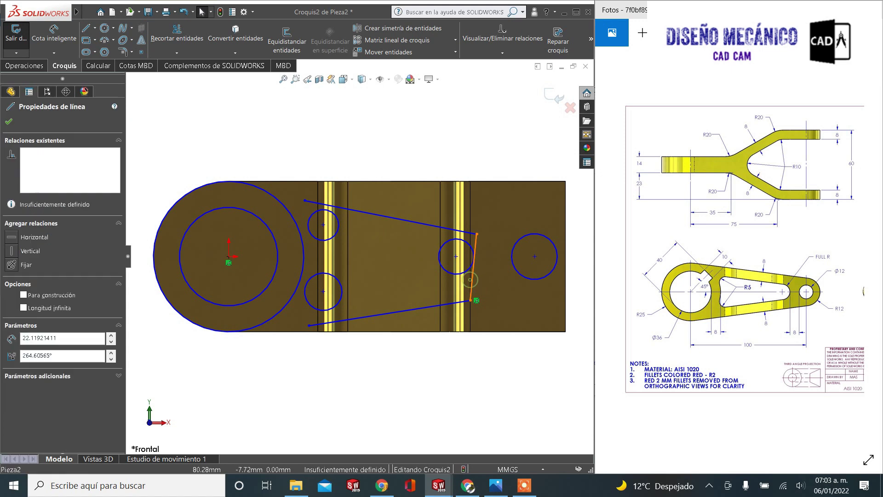
pyautogui.press('Delete')
pyautogui.scroll(-2, 468, 233)
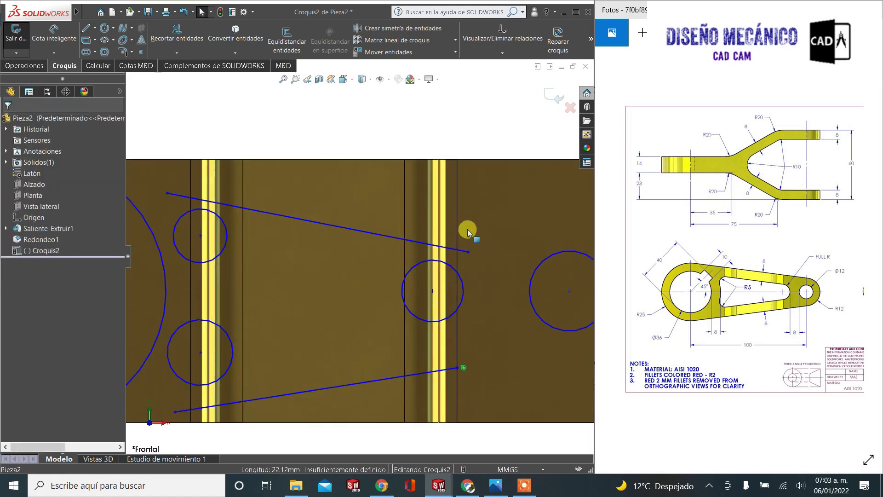
pyautogui.scroll(2, 469, 232)
pyautogui.scroll(2, 481, 248)
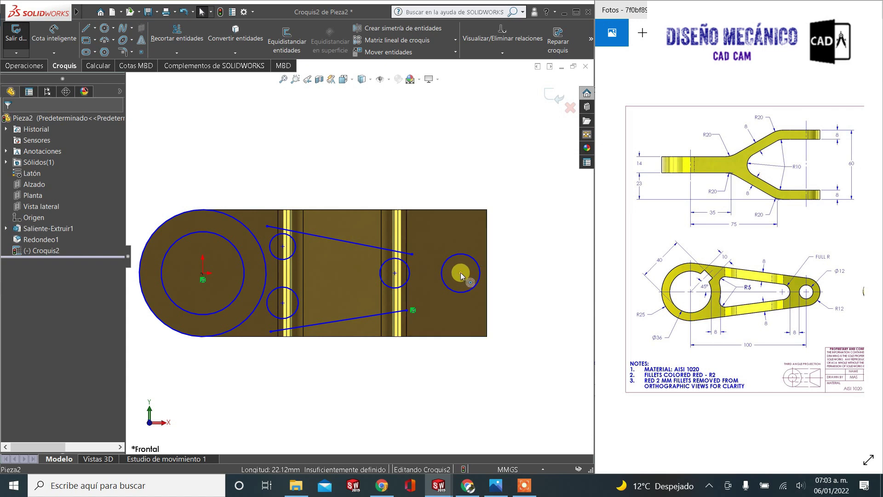
# Make the right, middle and large circle centres horizontal
pyautogui.click(460, 272)
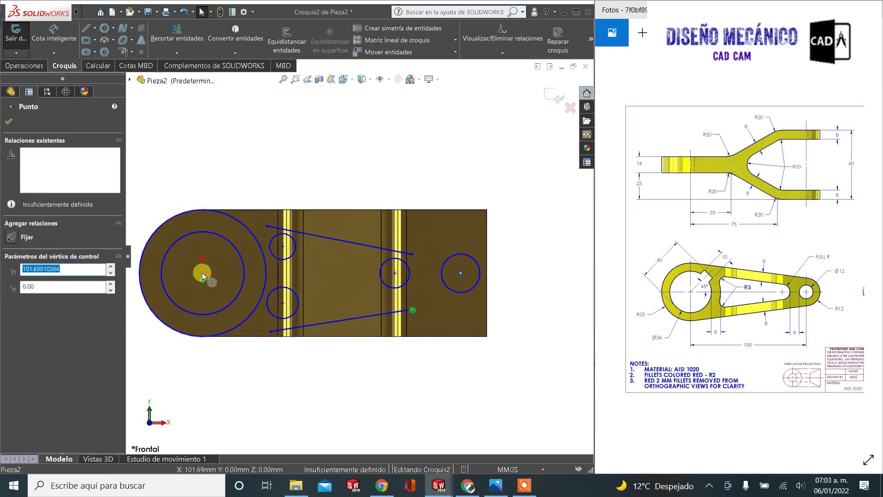
pyautogui.keyDown('ctrl'); pyautogui.click(395, 272); pyautogui.keyUp('ctrl')
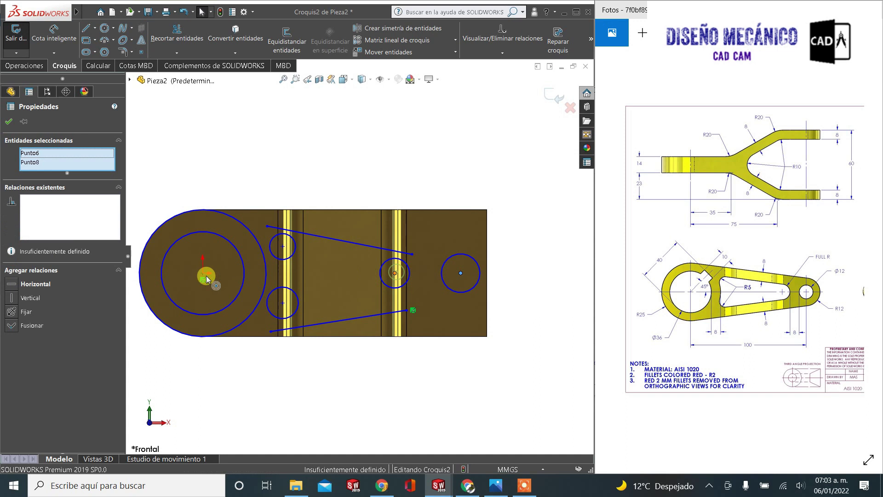
pyautogui.keyDown('ctrl'); pyautogui.click(203, 275); pyautogui.keyUp('ctrl')
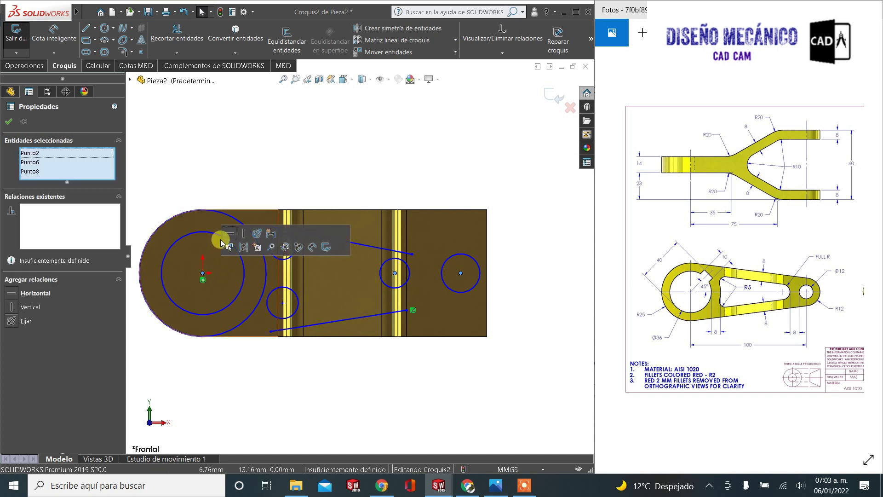
pyautogui.click(8, 121)
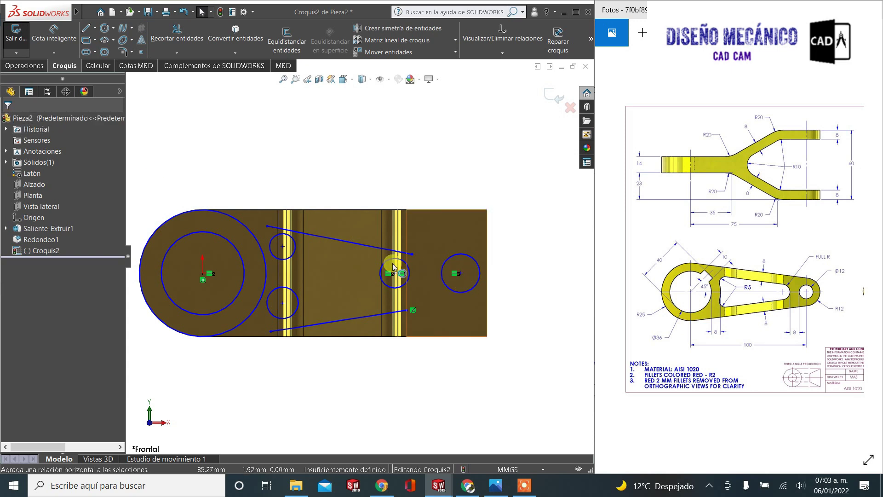
# Set the distance between the right and large circle centres to 100 mm
pyautogui.click(57, 33)
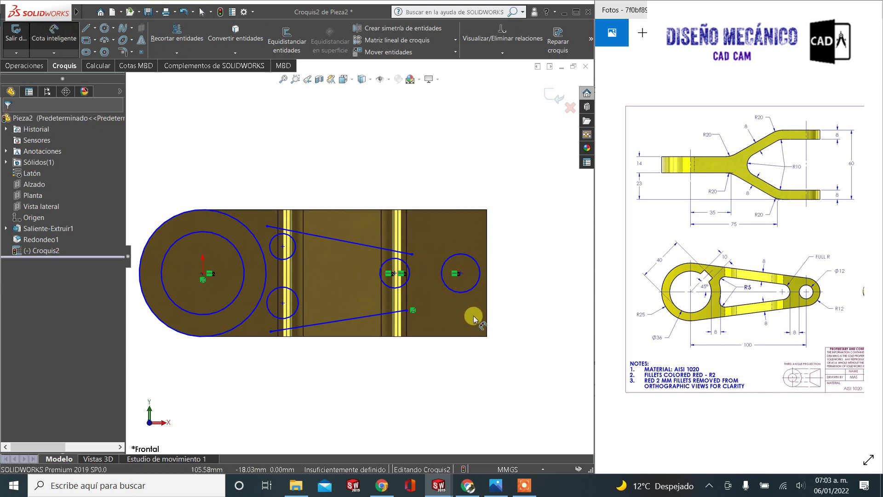
pyautogui.click(462, 274)
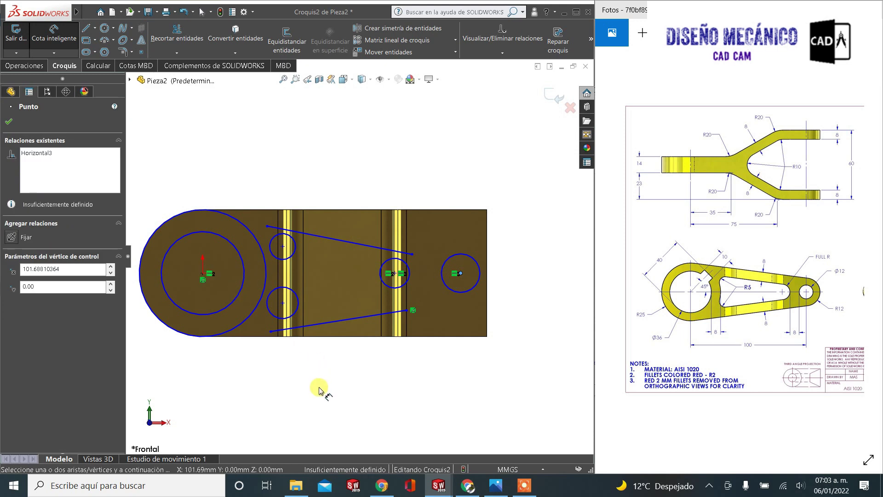
pyautogui.click(203, 274)
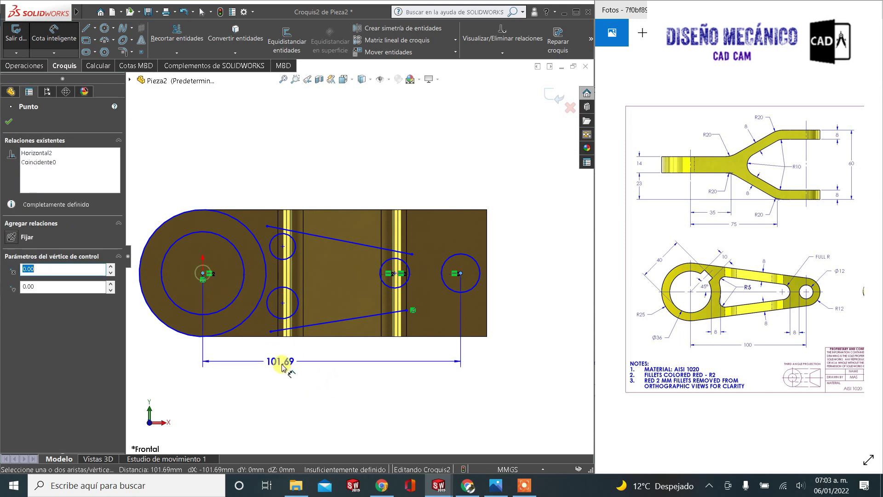
pyautogui.click(304, 385)
pyautogui.write('100')
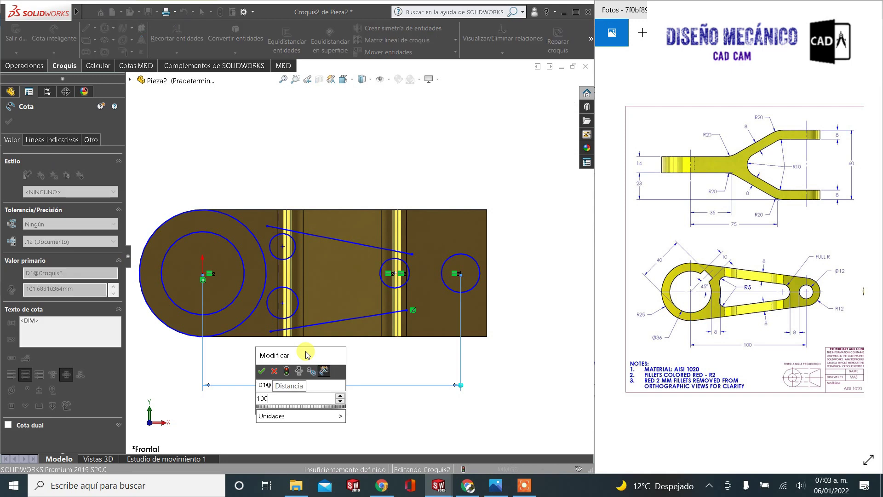
pyautogui.press('Return')
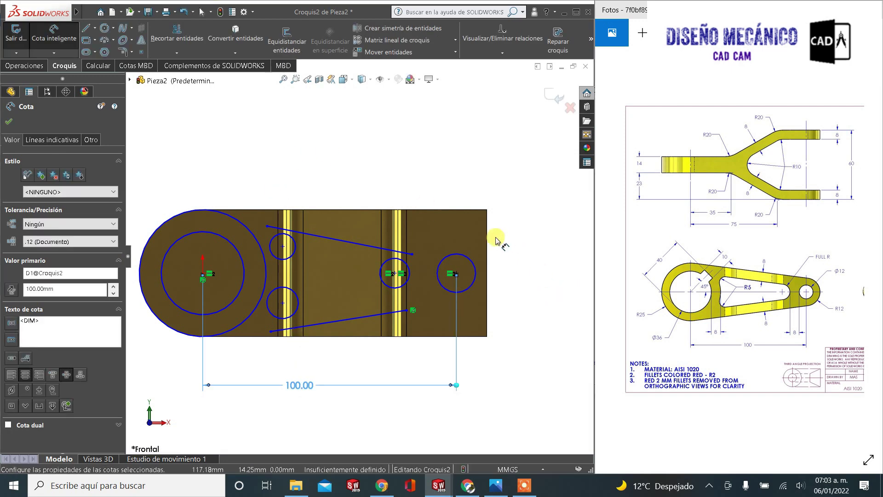
pyautogui.click(474, 265)
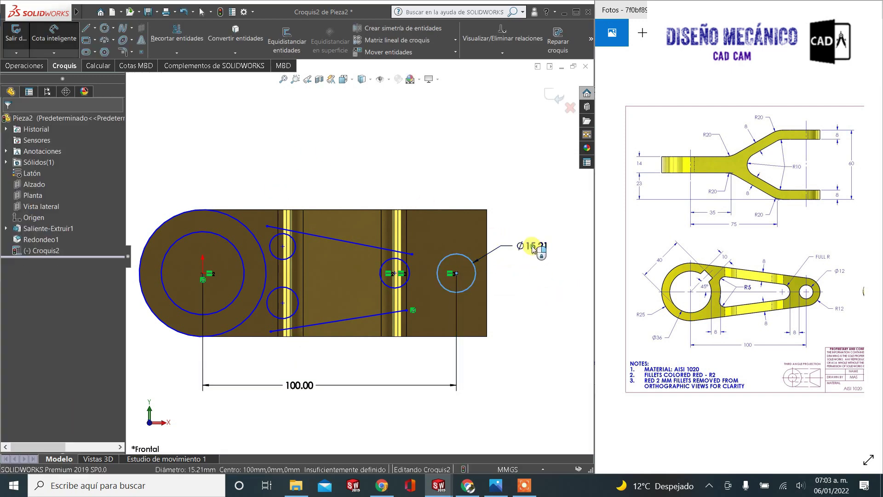
# Dimension the right circle Ø24, the left inner circle Ø36 and the middle circle Ø12
pyautogui.click(533, 250)
pyautogui.write('24')
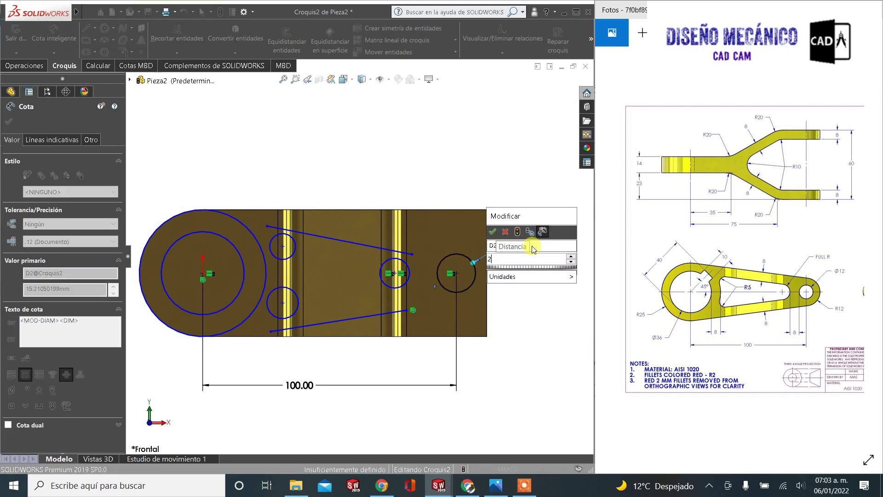
pyautogui.press('Return')
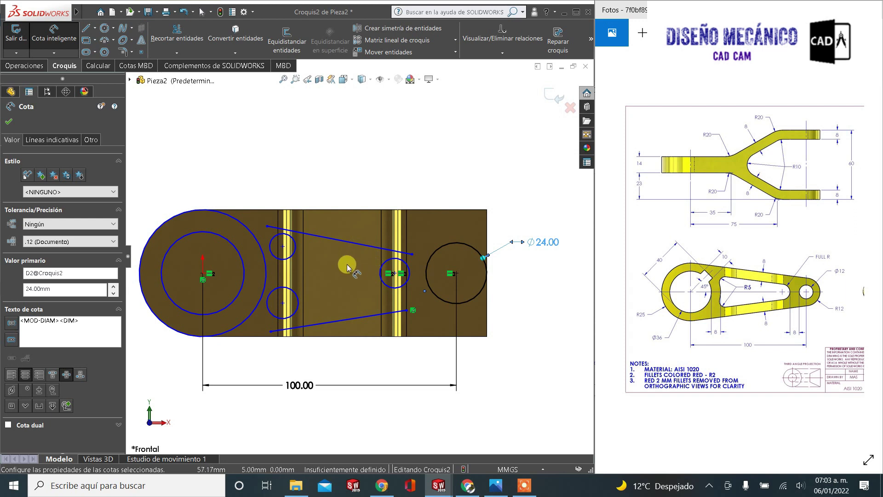
pyautogui.click(227, 241)
pyautogui.click(201, 169)
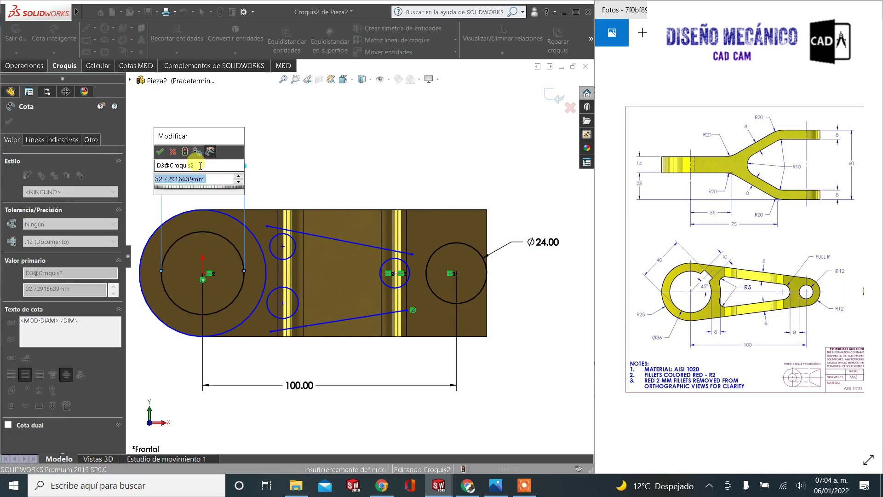
pyautogui.write('36')
pyautogui.press('Return')
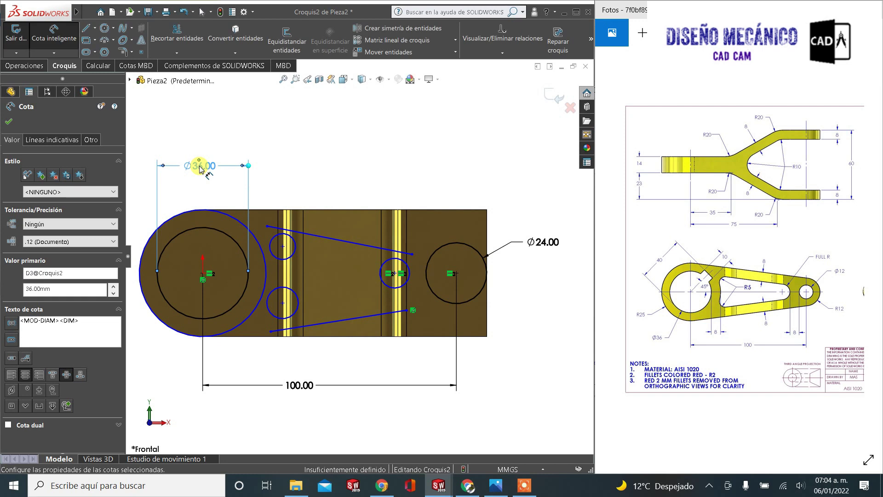
pyautogui.click(398, 264)
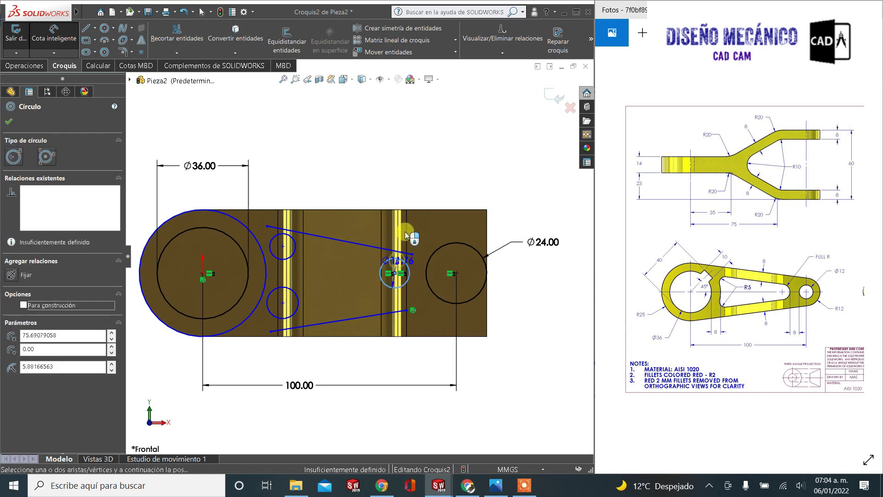
pyautogui.click(414, 178)
pyautogui.write('12')
pyautogui.press('Return')
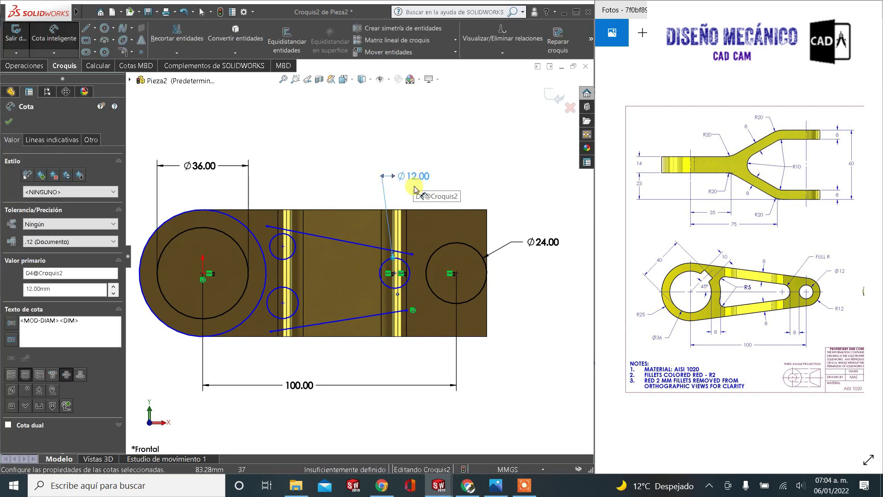
pyautogui.press('Escape')
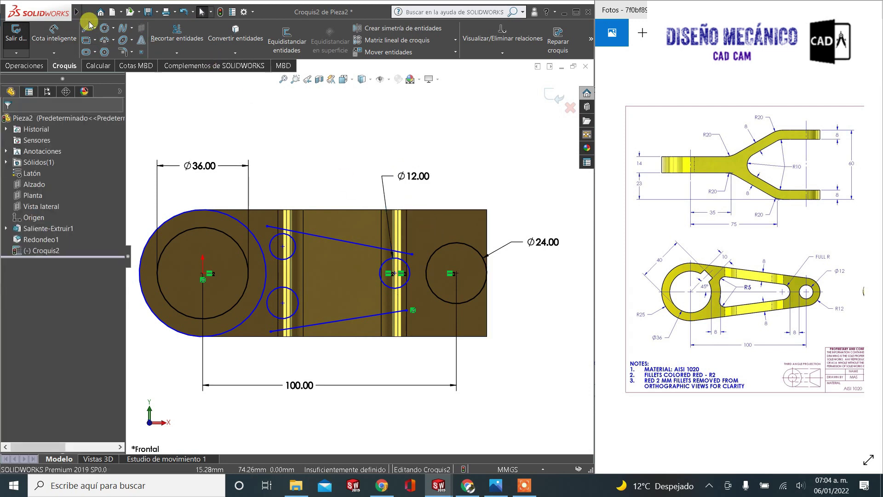
# Draw a concentric circle inside the Ø24 right circle and dimension it Ø12
pyautogui.click(105, 29)
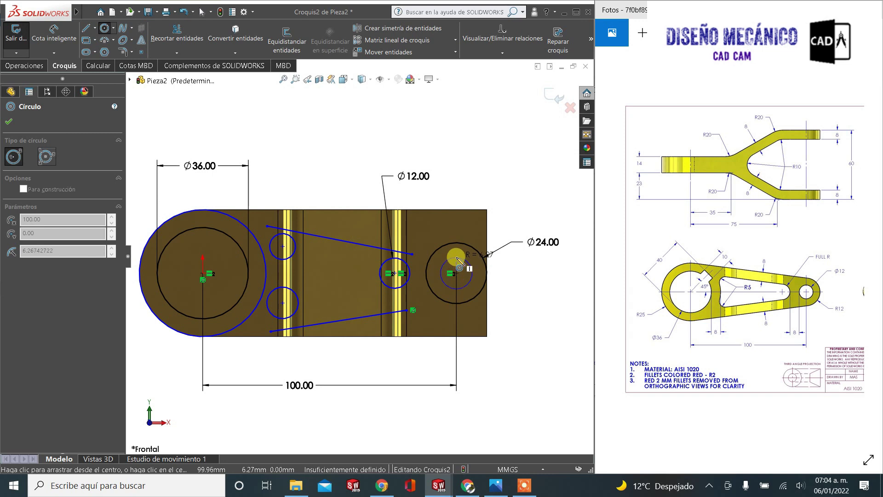
pyautogui.click(459, 262)
pyautogui.click(54, 34)
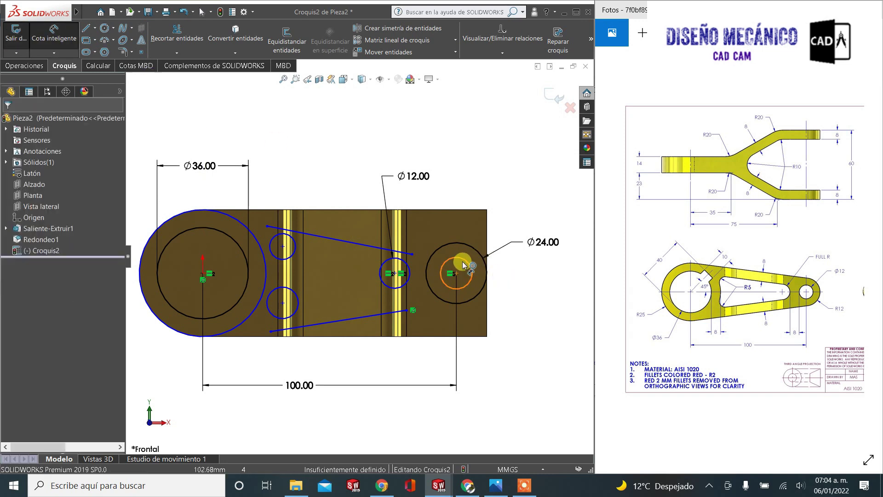
pyautogui.click(463, 262)
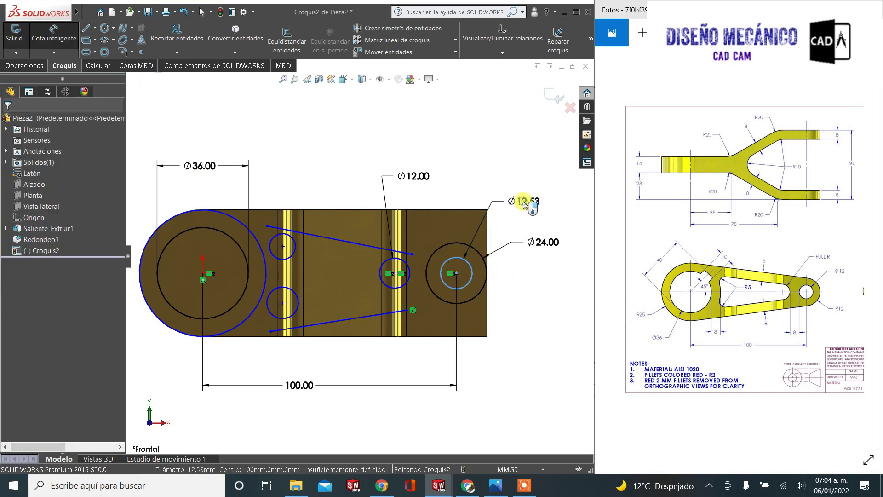
pyautogui.click(524, 204)
pyautogui.write('12')
pyautogui.press('Return')
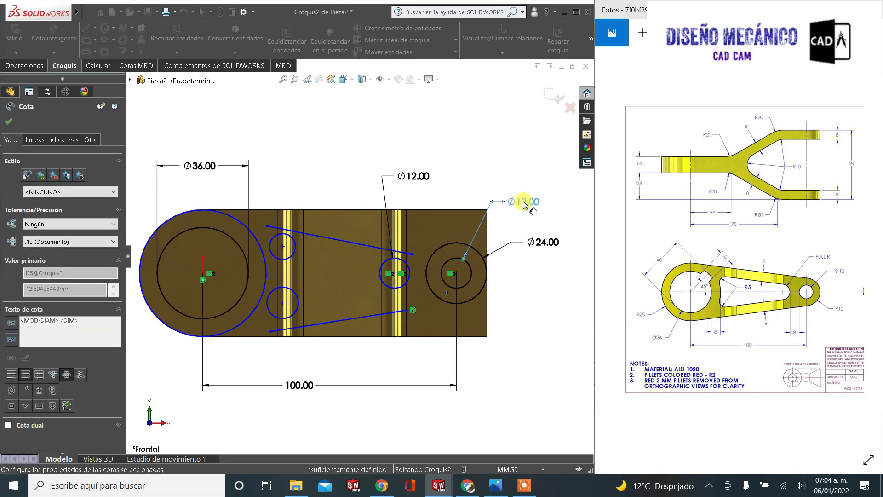
# Dimension the upper small left circle to Ø10
pyautogui.click(291, 261)
pyautogui.click(316, 177)
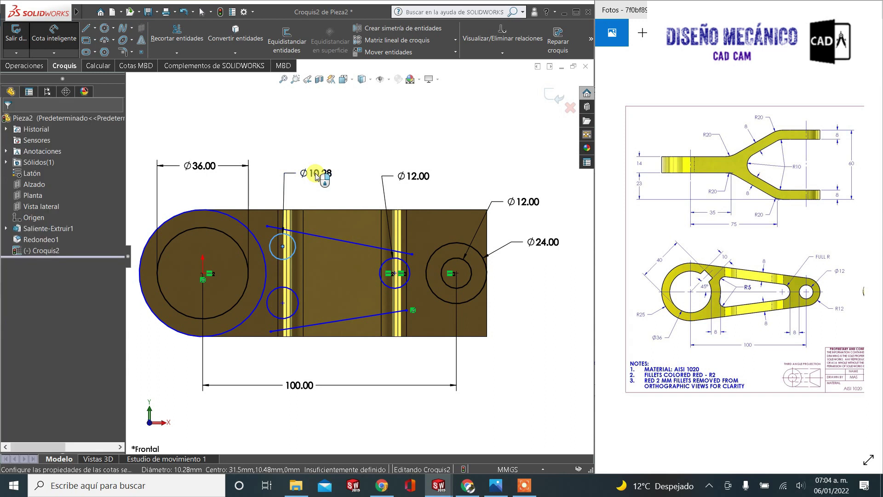
pyautogui.write('10')
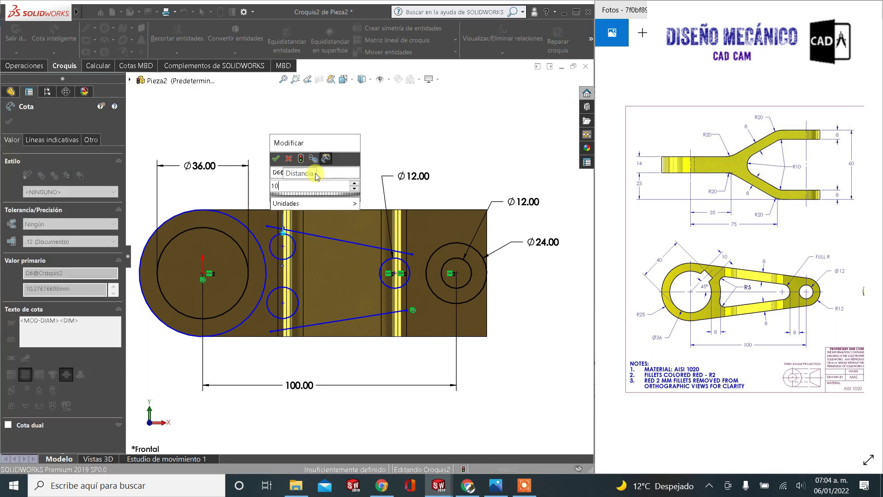
pyautogui.press('Return')
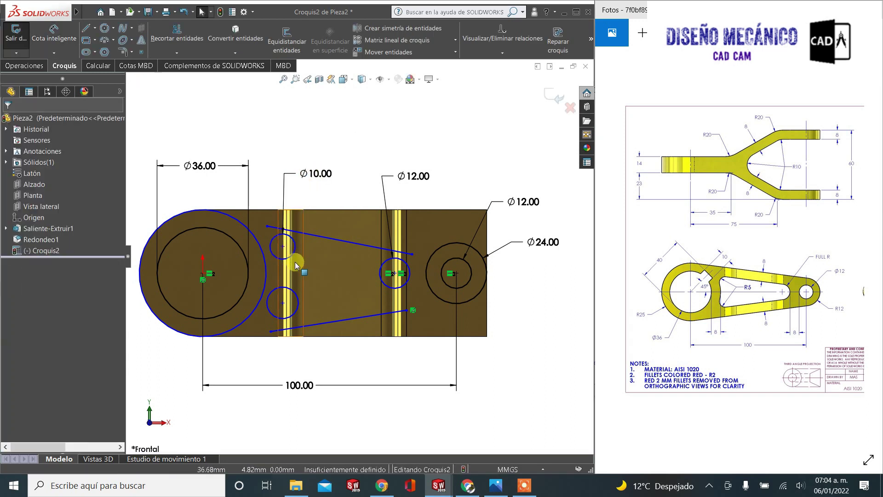
# Apply an Equal relation so the lower small left circle matches the upper Ø10 circle
pyautogui.scroll(-3, 296, 265)
pyautogui.click(302, 252)
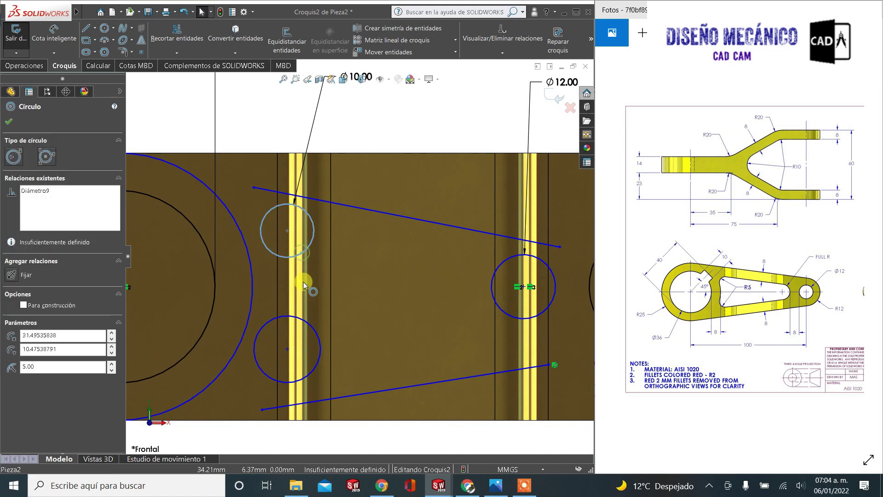
pyautogui.keyDown('ctrl'); pyautogui.click(301, 317); pyautogui.keyUp('ctrl')
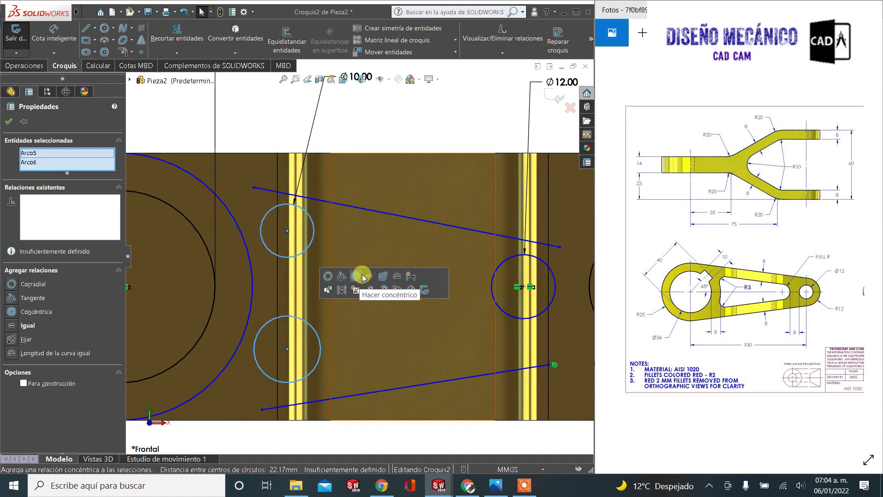
pyautogui.click(369, 276)
pyautogui.click(19, 123)
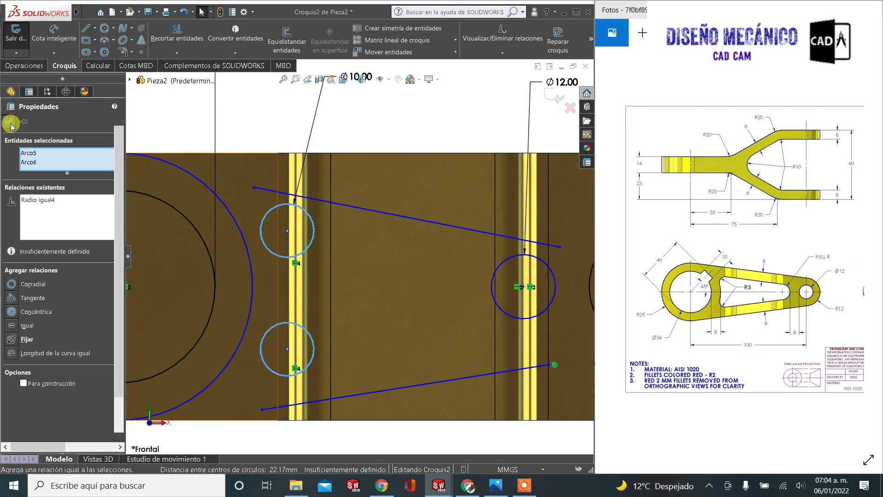
pyautogui.press('f')
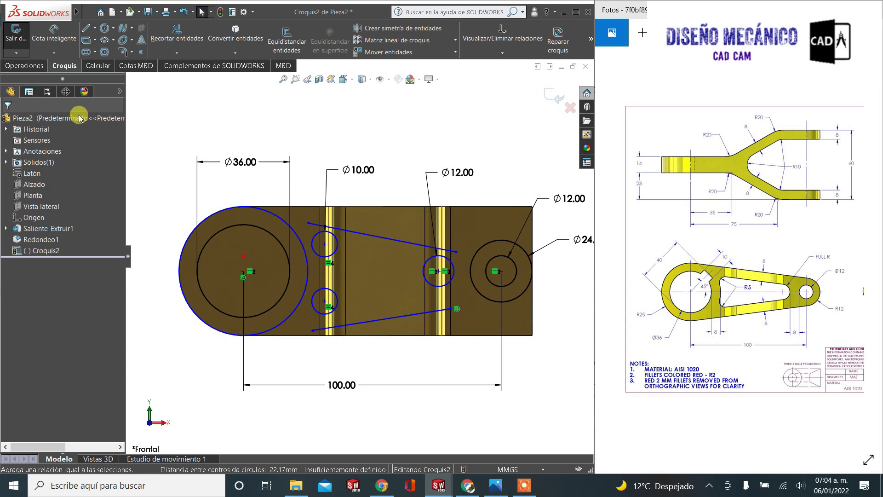
# Draw the upper and lower outline lines from the large circle to the right end
pyautogui.click(87, 30)
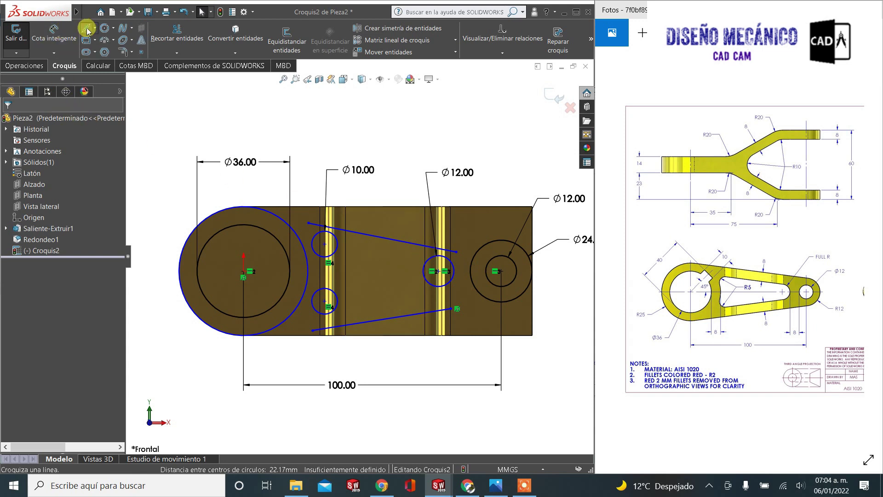
pyautogui.click(244, 207)
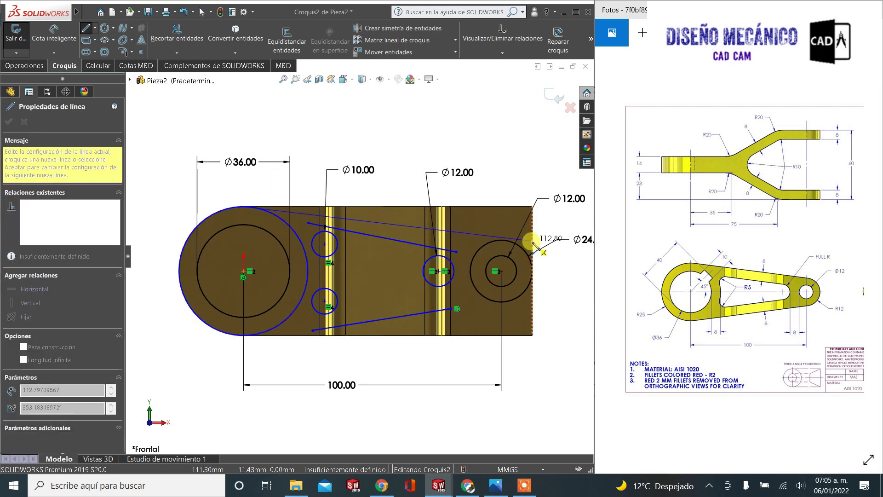
pyautogui.click(532, 240)
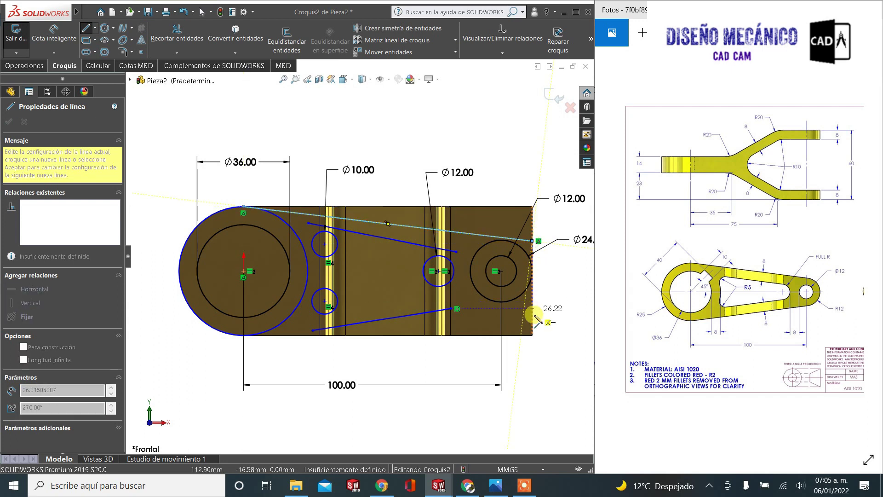
pyautogui.click(532, 297)
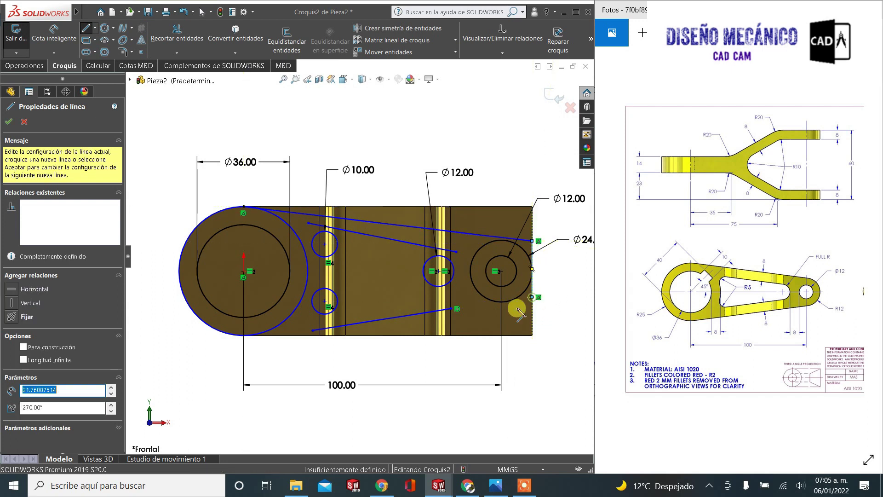
pyautogui.click(244, 336)
pyautogui.press('Escape')
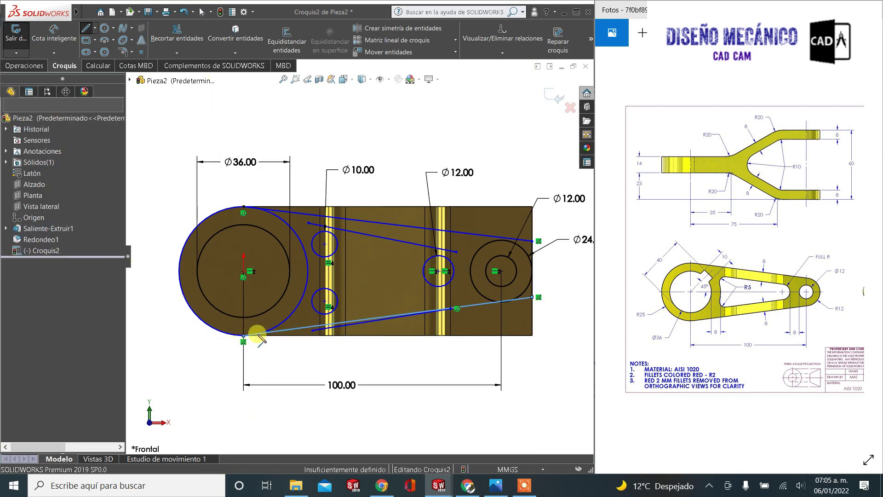
pyautogui.scroll(-3, 391, 311)
pyautogui.moveTo(386, 317); pyautogui.dragTo(384, 288)
pyautogui.scroll(2, 381, 264)
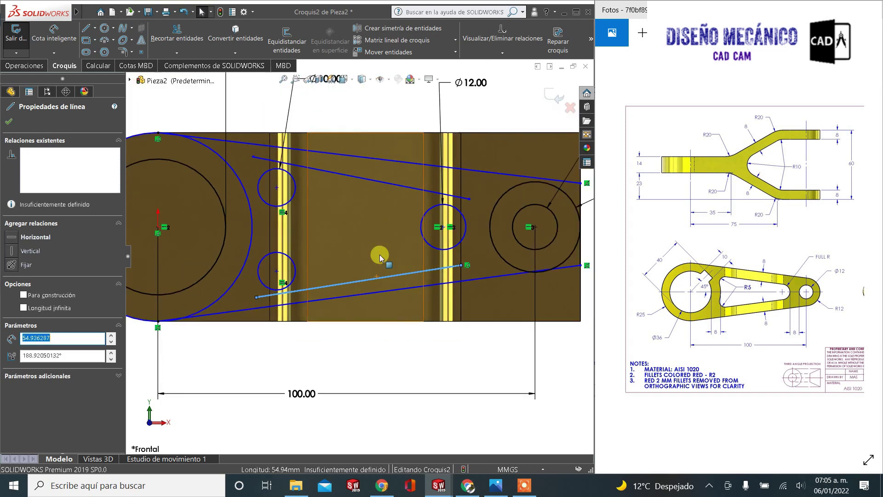
pyautogui.press('Escape')
pyautogui.scroll(-1, 506, 282)
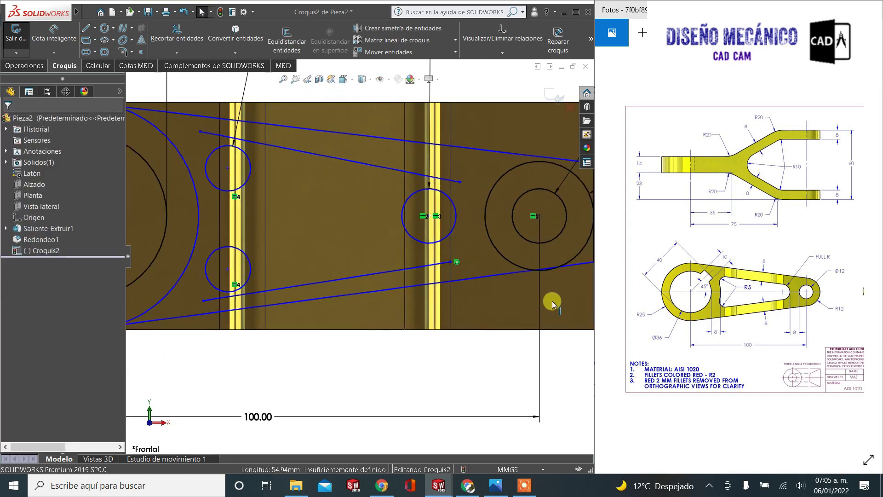
pyautogui.scroll(2, 520, 269)
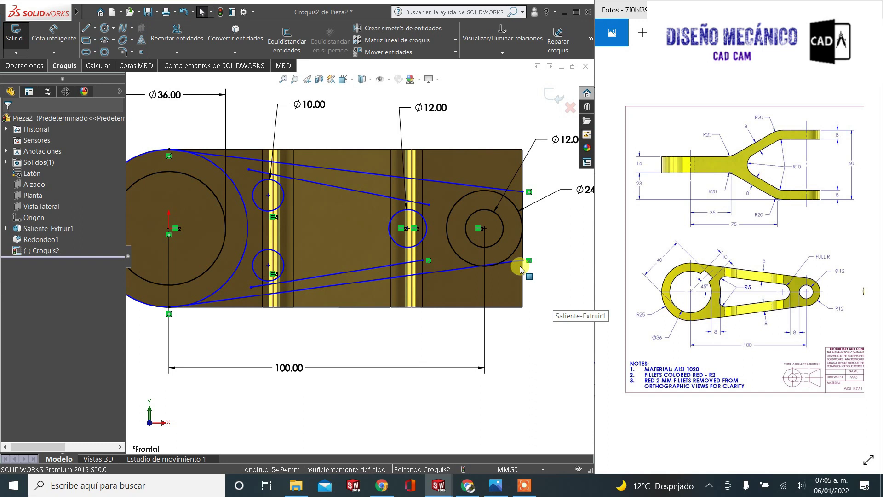
# Make the lower and upper outline lines tangent to the outer right circle
pyautogui.click(520, 266)
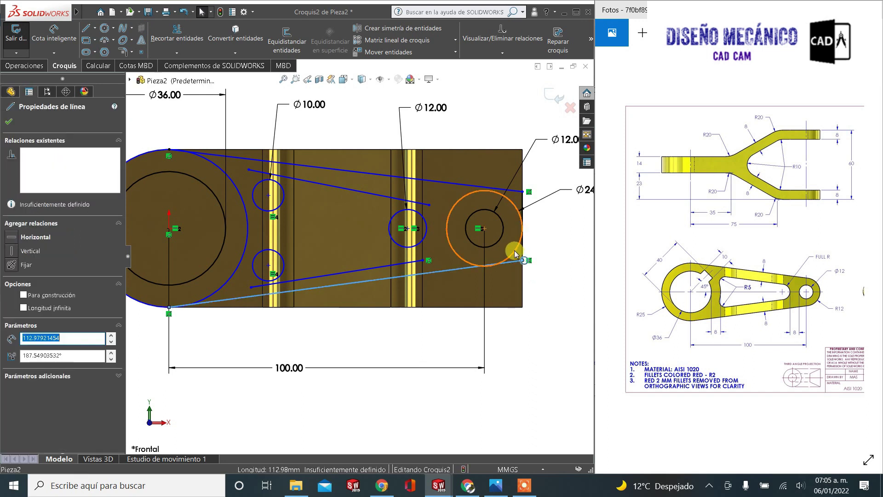
pyautogui.keyDown('ctrl'); pyautogui.click(515, 250); pyautogui.keyUp('ctrl')
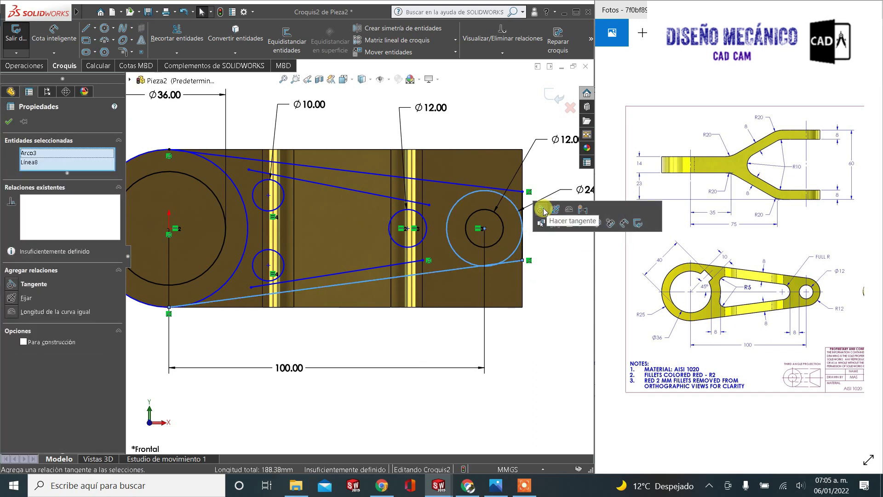
pyautogui.click(543, 211)
pyautogui.click(11, 122)
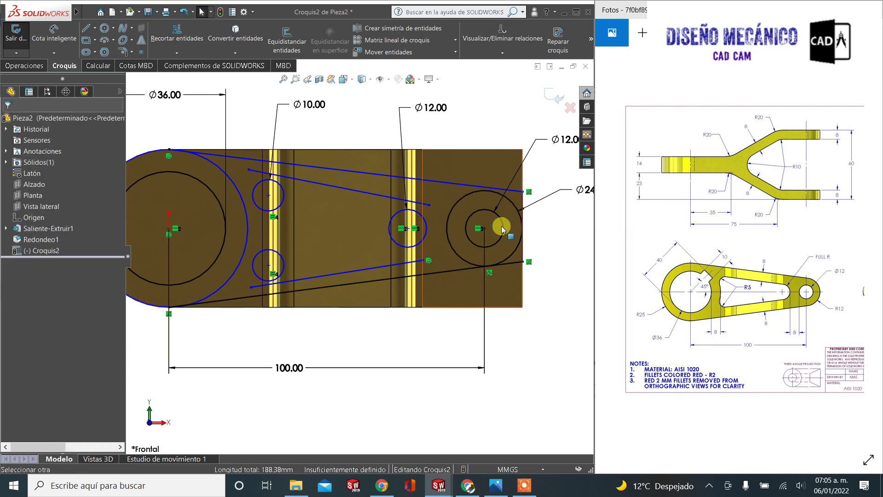
pyautogui.click(512, 189)
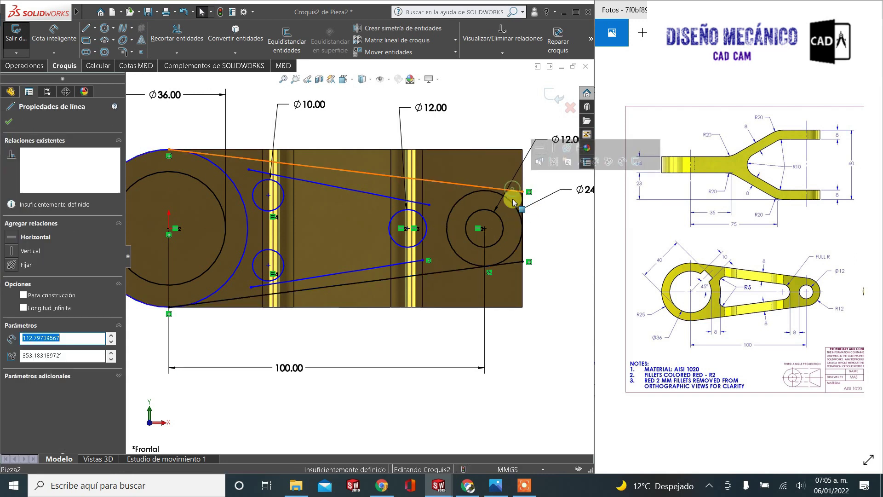
pyautogui.click(509, 201)
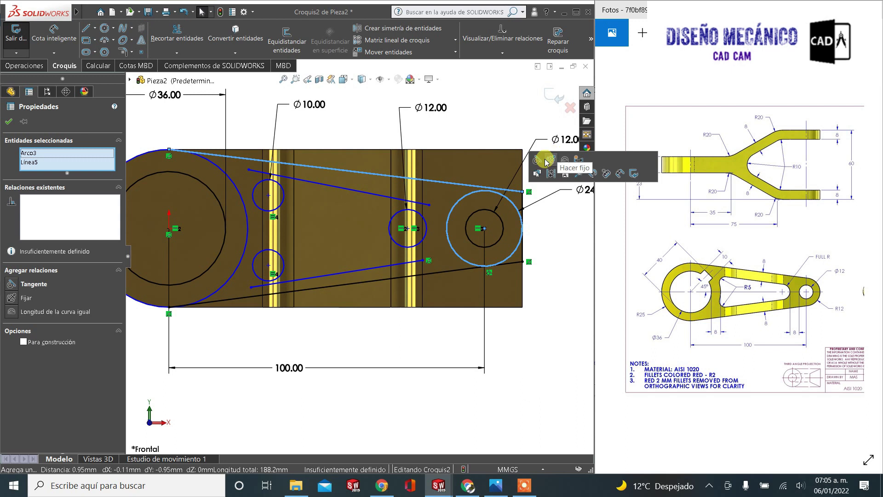
pyautogui.click(543, 171)
pyautogui.click(578, 278)
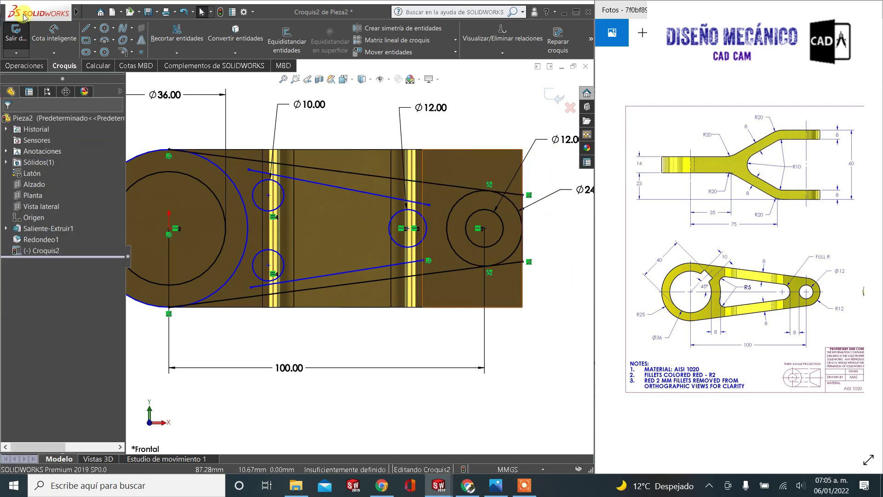
# Start Trim Entities, then leave it without cutting anything
pyautogui.click(198, 50)
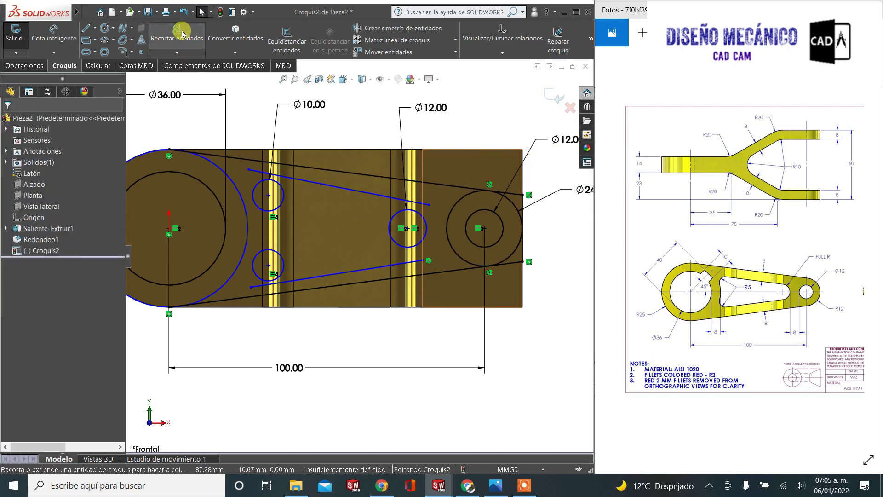
pyautogui.scroll(-4, 472, 201)
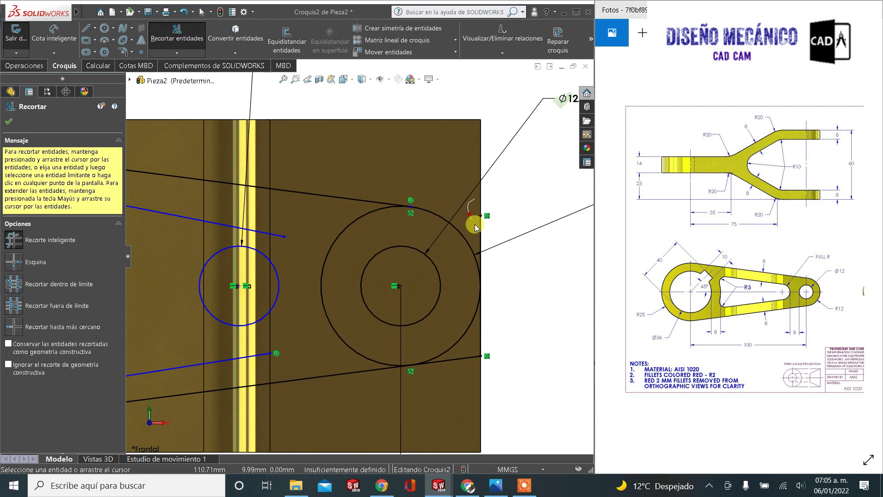
pyautogui.scroll(2, 460, 248)
pyautogui.scroll(1, 442, 276)
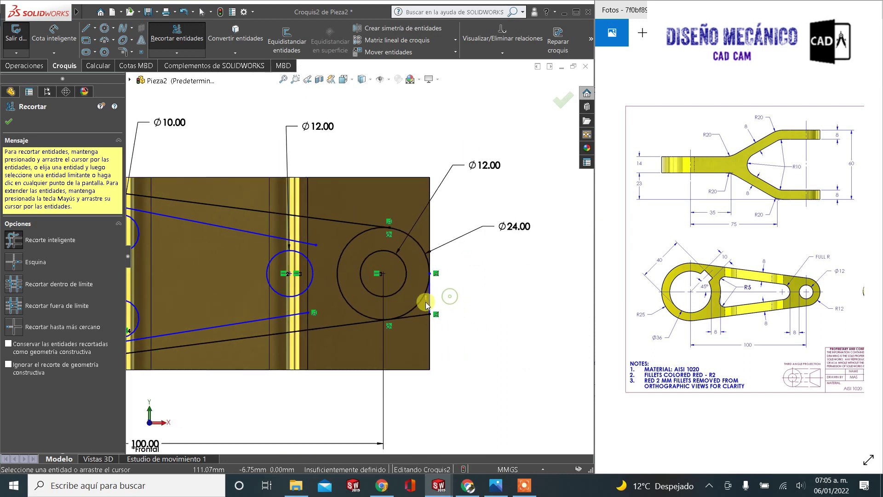
pyautogui.scroll(1, 437, 304)
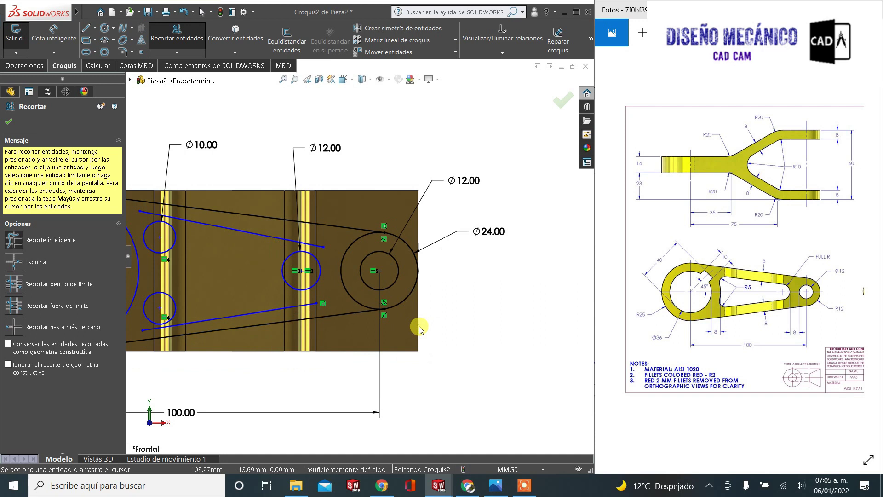
pyautogui.scroll(2, 418, 320)
pyautogui.scroll(-1, 327, 278)
pyautogui.scroll(-1, 327, 275)
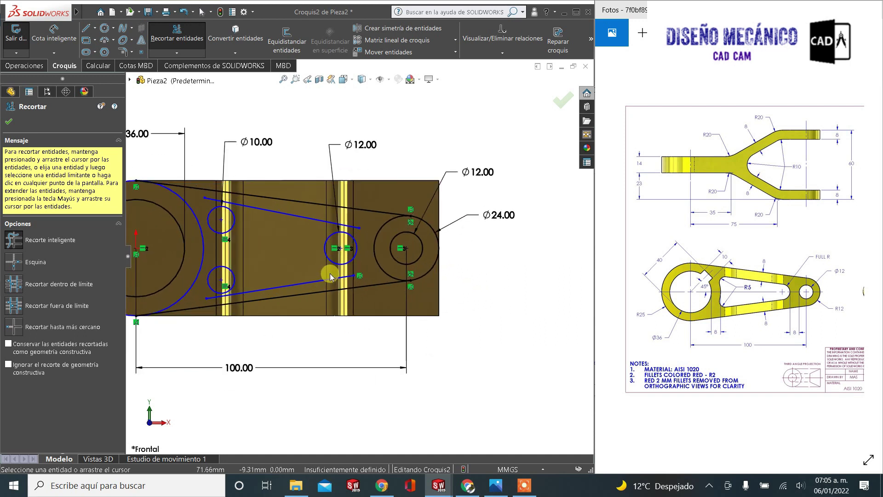
pyautogui.press('Escape')
# Select the lower inner line together with the lower outline line
pyautogui.scroll(-2, 295, 280)
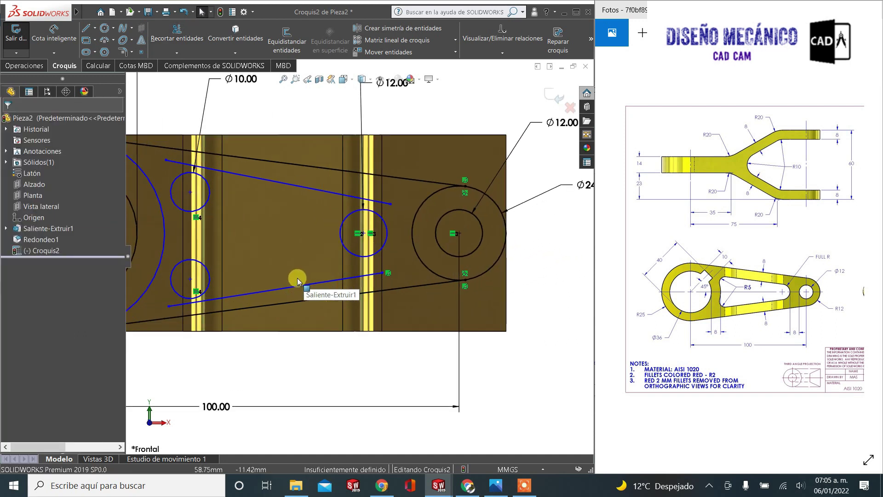
pyautogui.scroll(2, 297, 281)
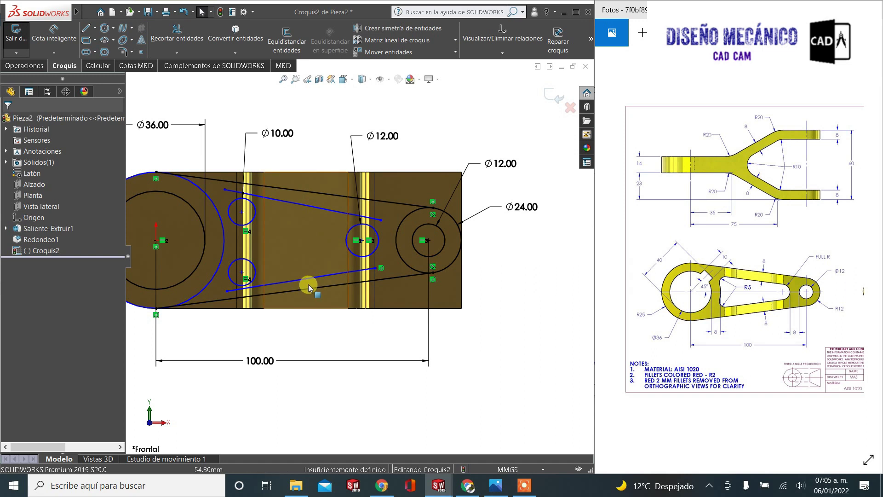
pyautogui.click(319, 285)
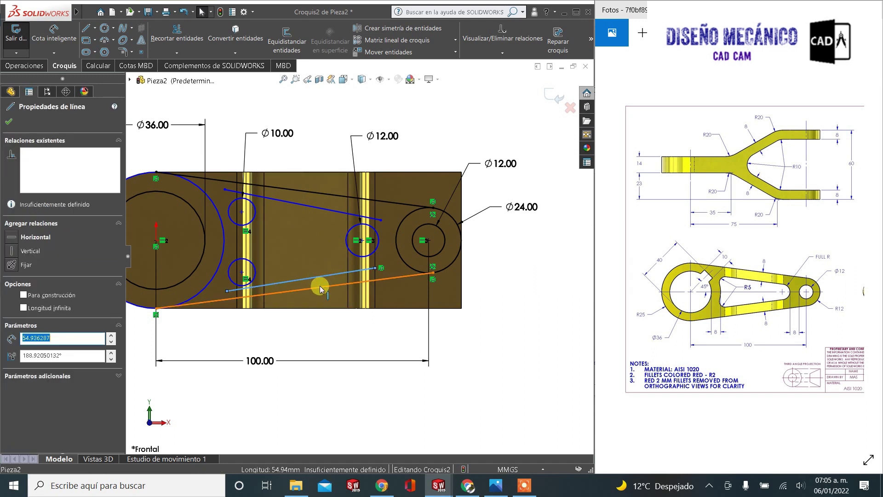
pyautogui.keyDown('ctrl'); pyautogui.click(320, 289); pyautogui.keyUp('ctrl')
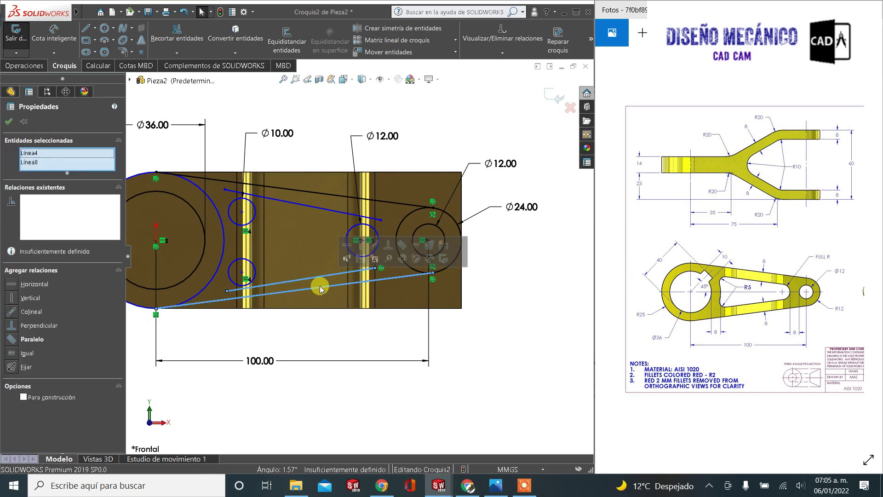
# Make the lower and upper inner lines parallel to their outline lines
pyautogui.click(407, 246)
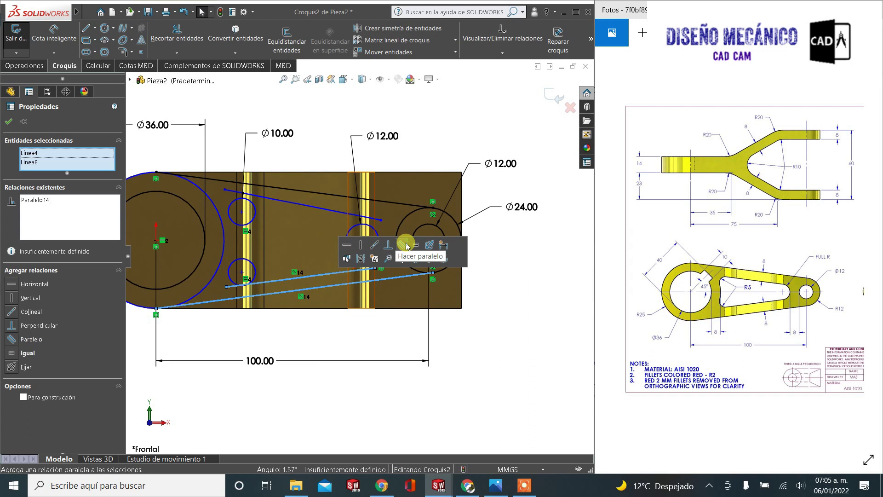
pyautogui.click(10, 123)
pyautogui.click(298, 191)
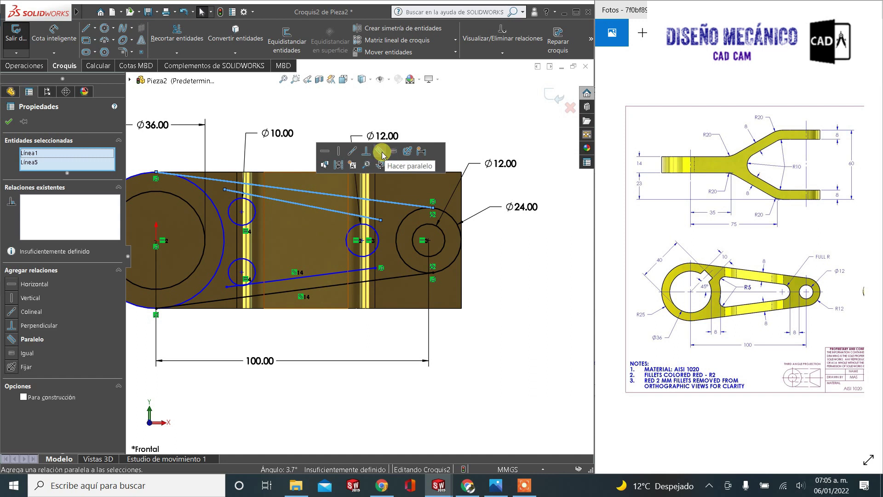
pyautogui.click(382, 155)
pyautogui.click(7, 125)
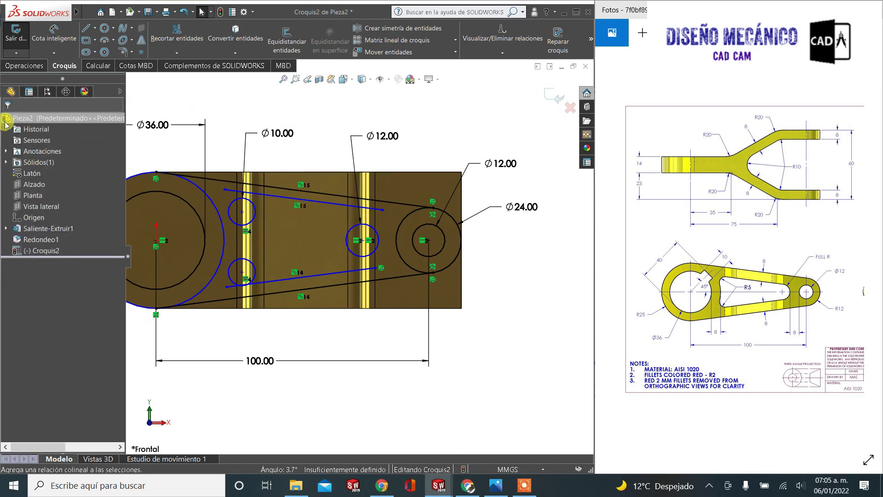
pyautogui.press('z')
pyautogui.scroll(-1, 244, 267)
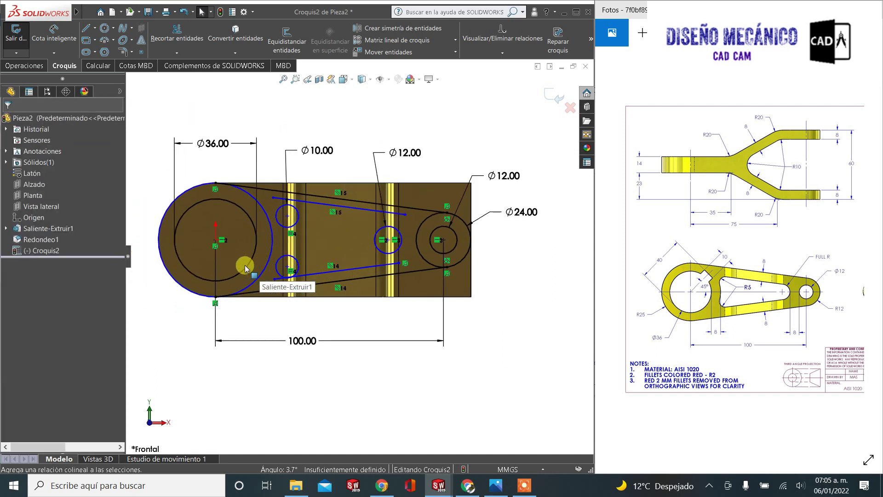
# Dimension the big outer circle at Ø50
pyautogui.click(51, 40)
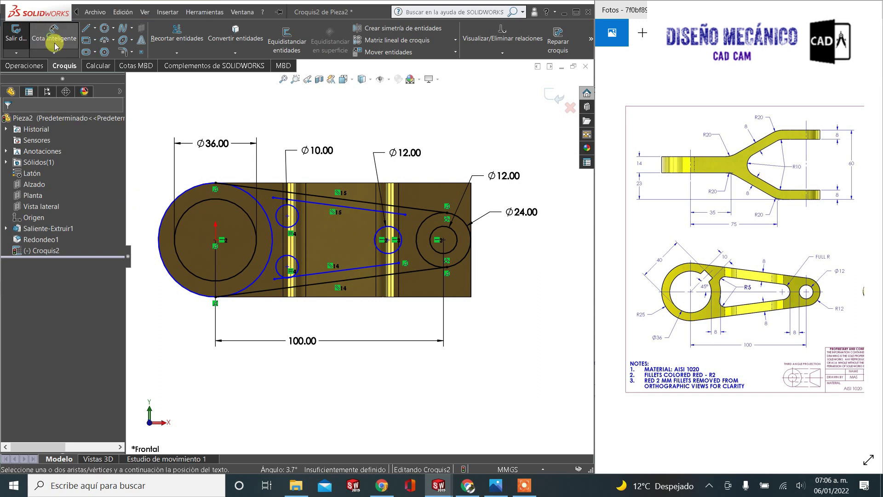
pyautogui.click(160, 220)
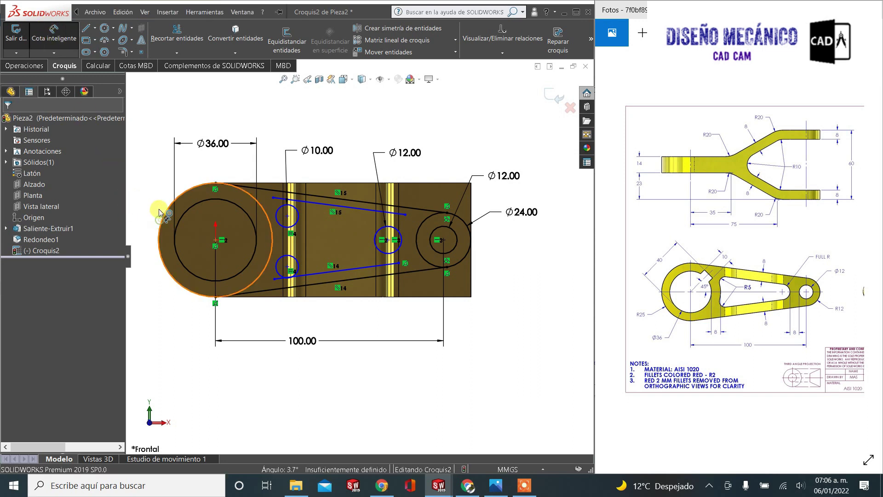
pyautogui.click(154, 181)
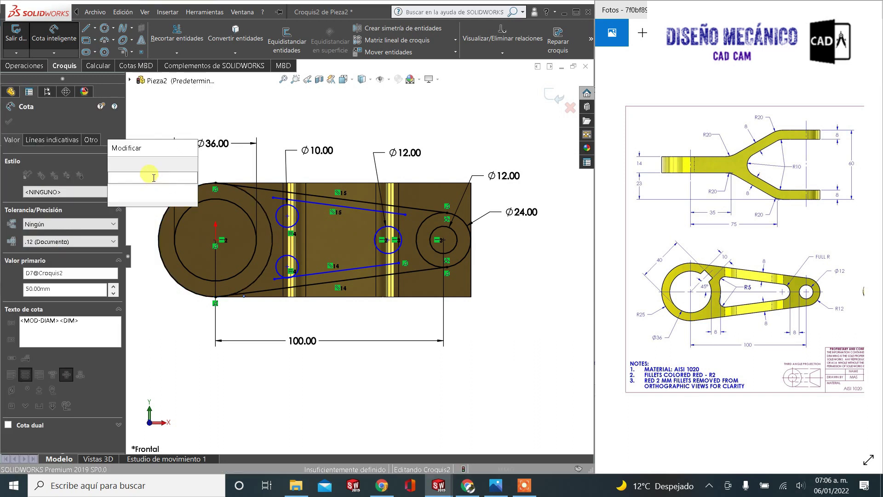
pyautogui.click(114, 164)
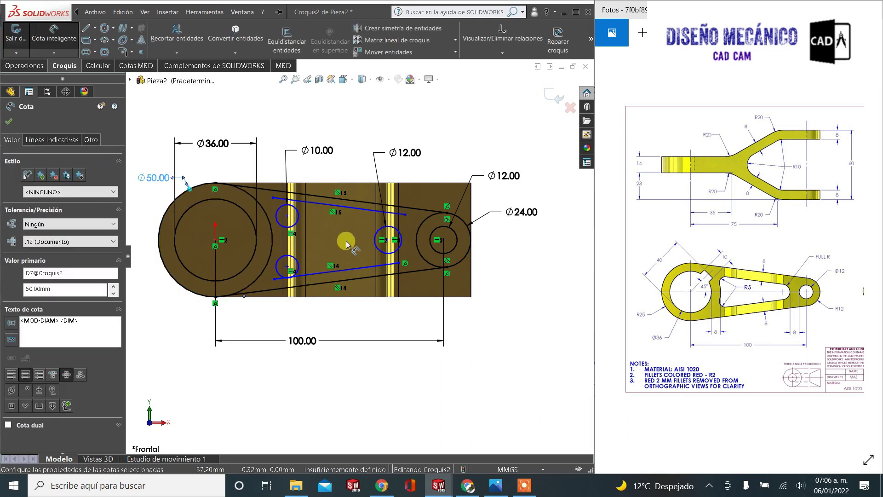
# Dimension the upper and lower inner lines 8 mm from their outline lines
pyautogui.scroll(-2, 347, 236)
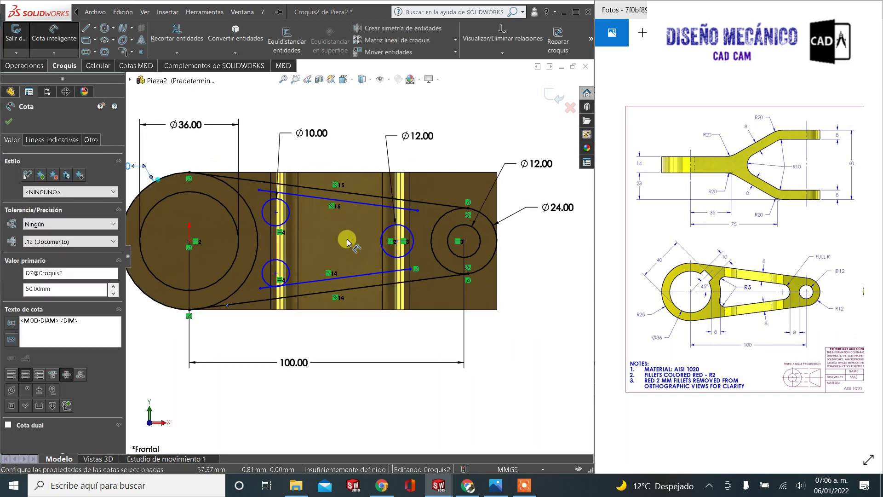
pyautogui.click(374, 206)
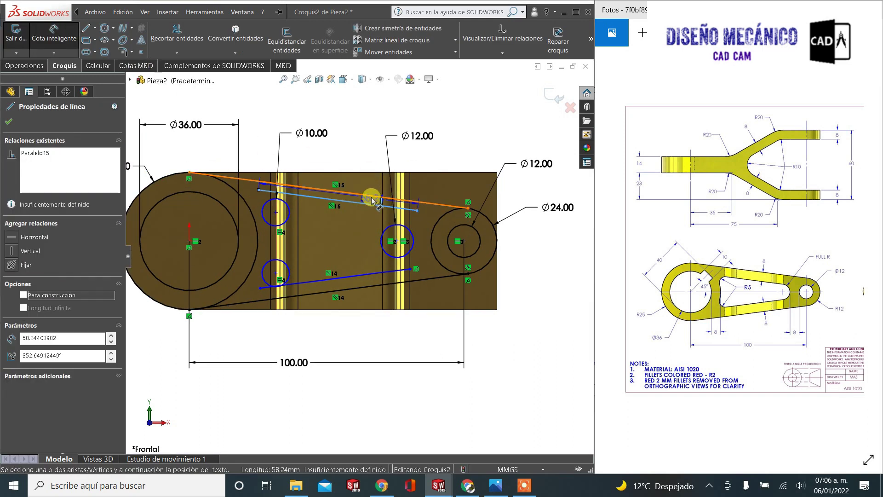
pyautogui.click(406, 179)
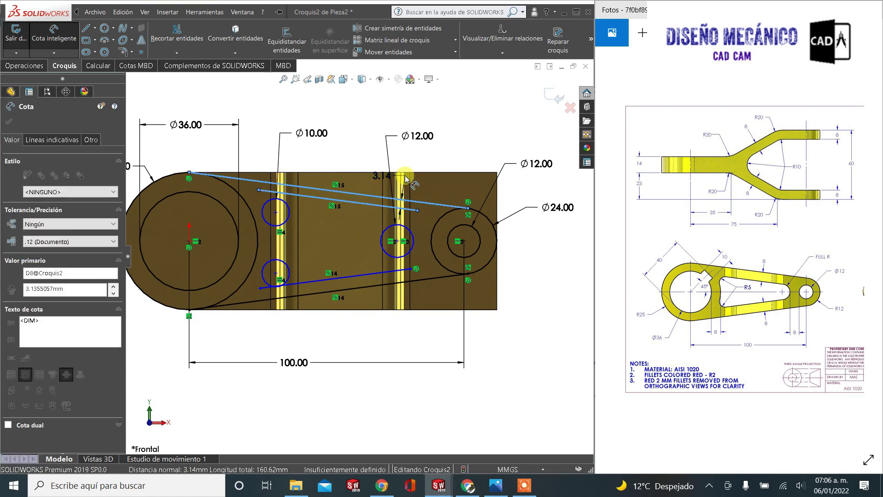
pyautogui.write('8')
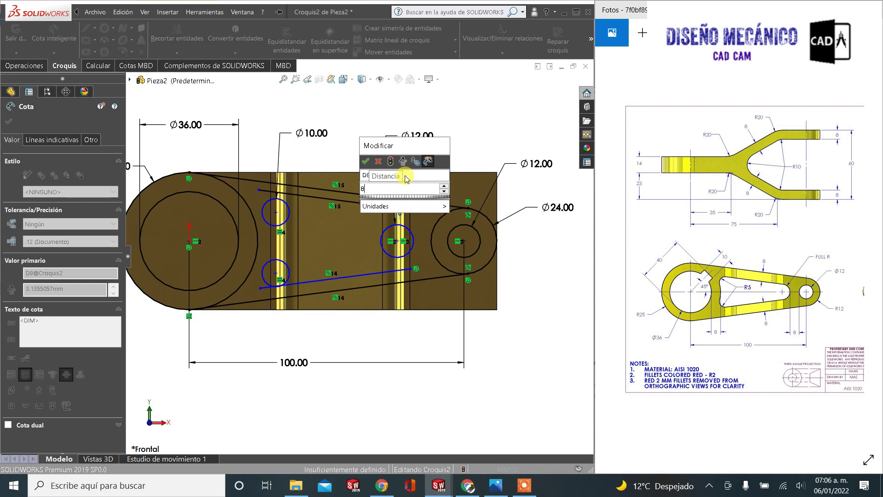
pyautogui.press('Return')
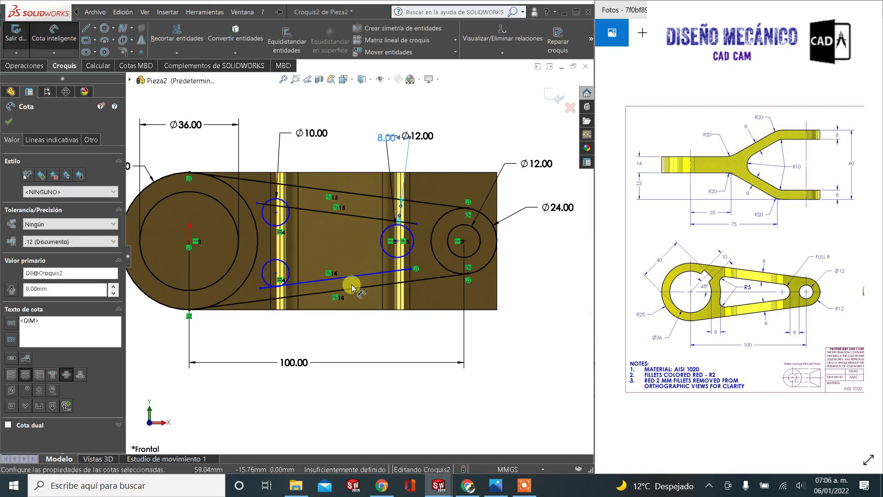
pyautogui.click(355, 278)
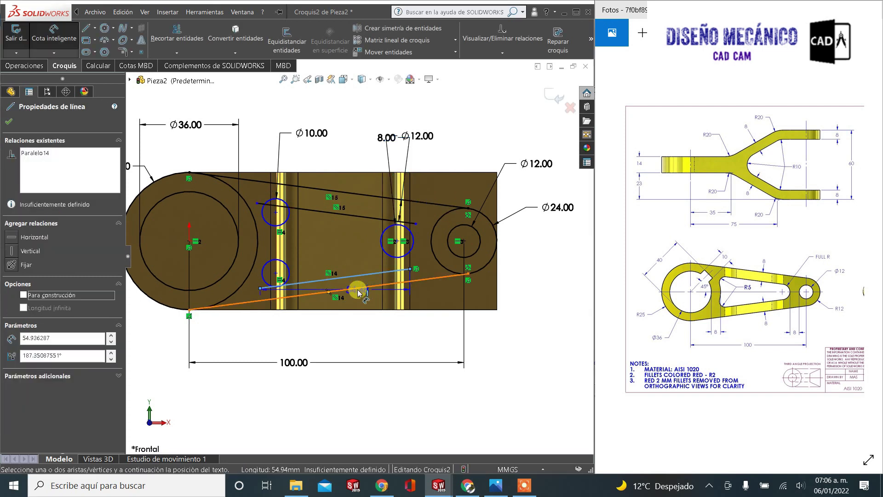
pyautogui.click(359, 290)
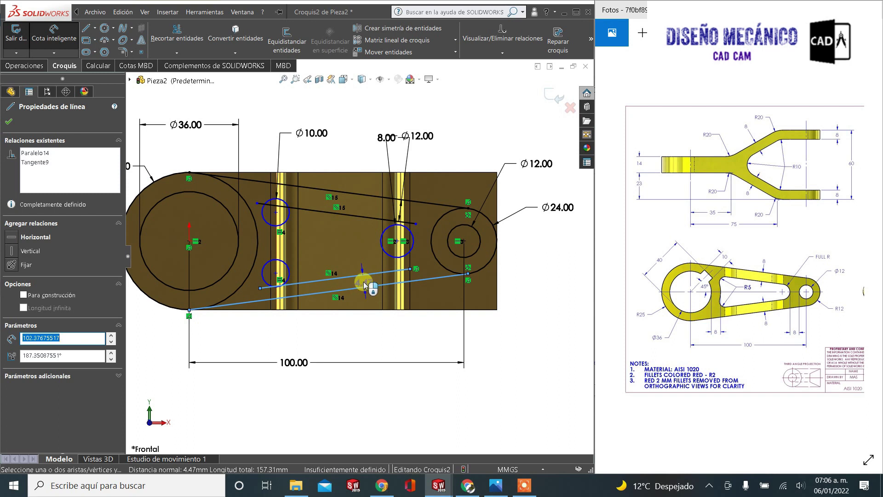
pyautogui.click(362, 277)
pyautogui.write('8')
pyautogui.press('Return')
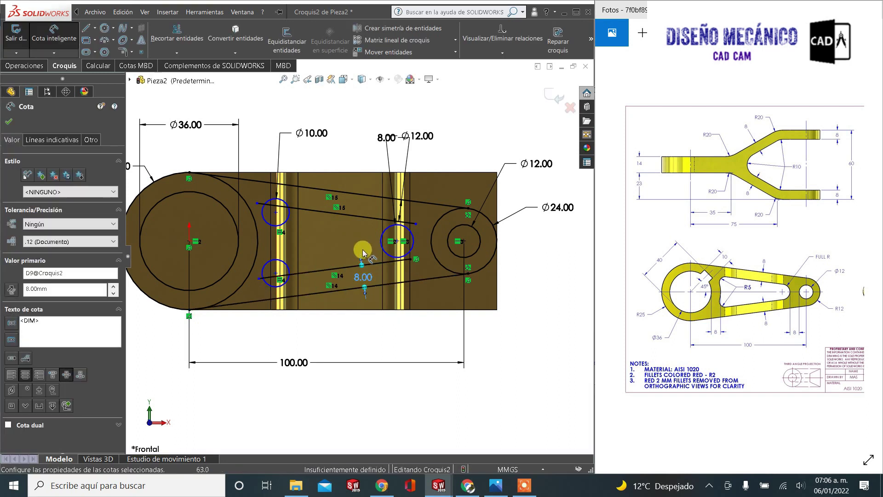
pyautogui.press('Escape')
pyautogui.scroll(-3, 289, 266)
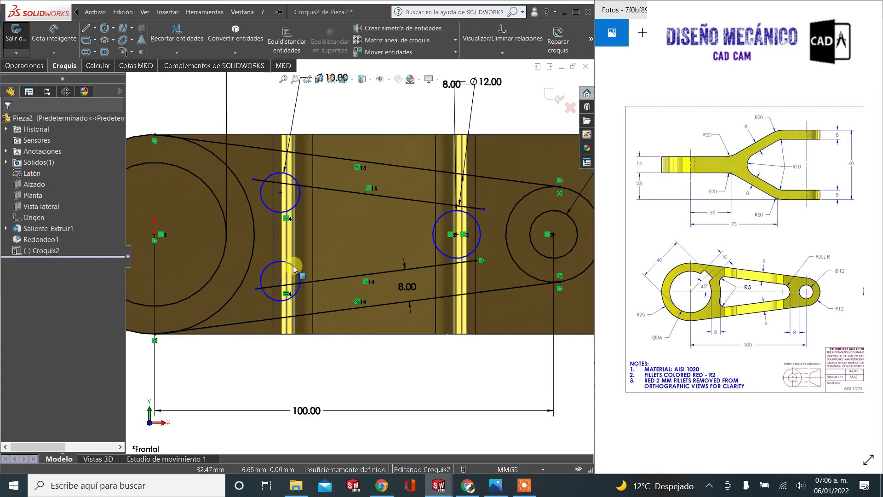
# Make the lower Ø10 circle tangent to the lower inner line and the large left circle
pyautogui.click(283, 306)
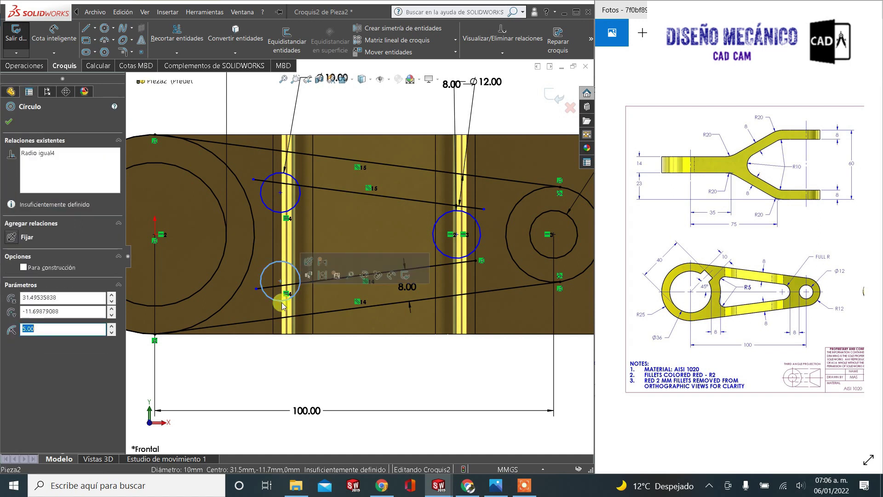
pyautogui.keyDown('ctrl'); pyautogui.click(278, 289); pyautogui.keyUp('ctrl')
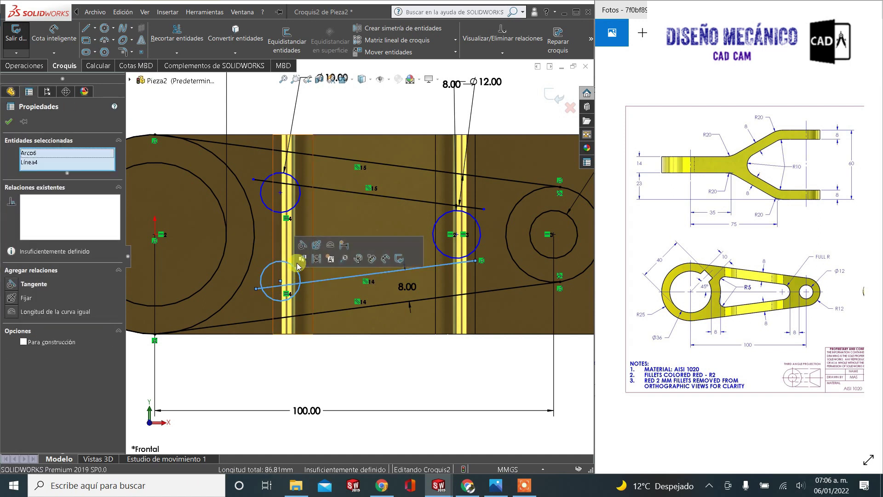
pyautogui.click(302, 300)
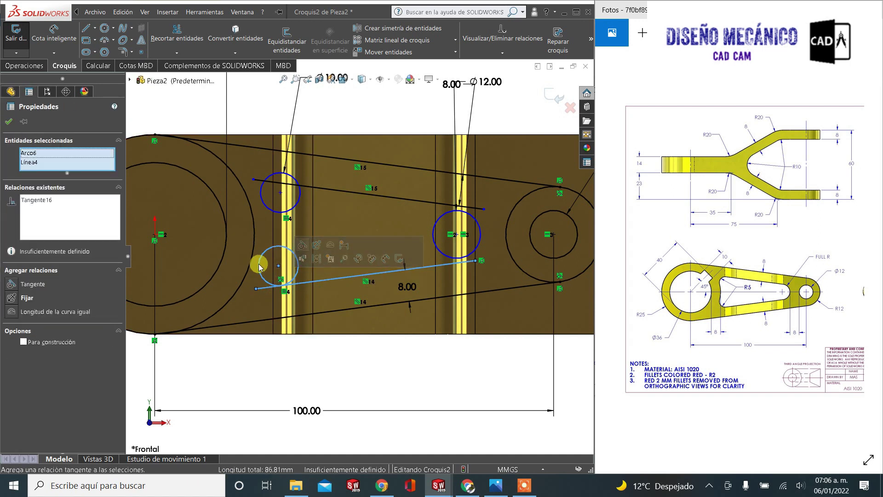
pyautogui.click(256, 260)
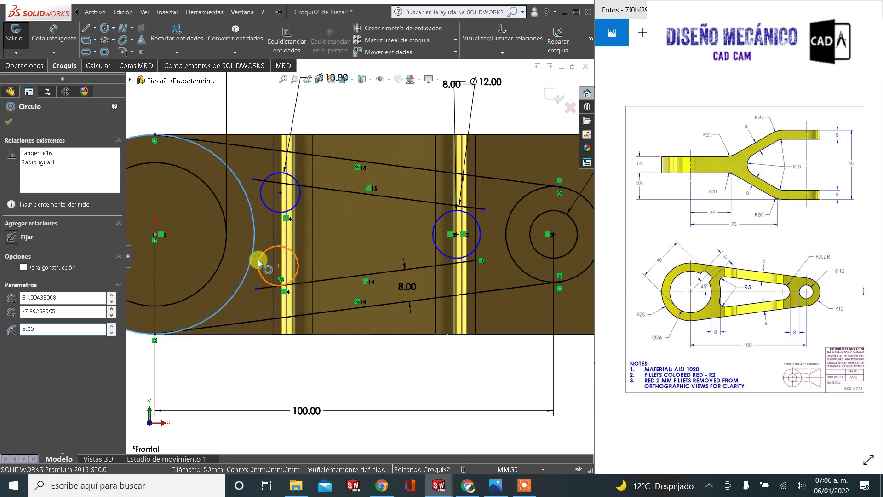
pyautogui.keyDown('ctrl'); pyautogui.click(259, 263); pyautogui.keyUp('ctrl')
pyautogui.click(299, 219)
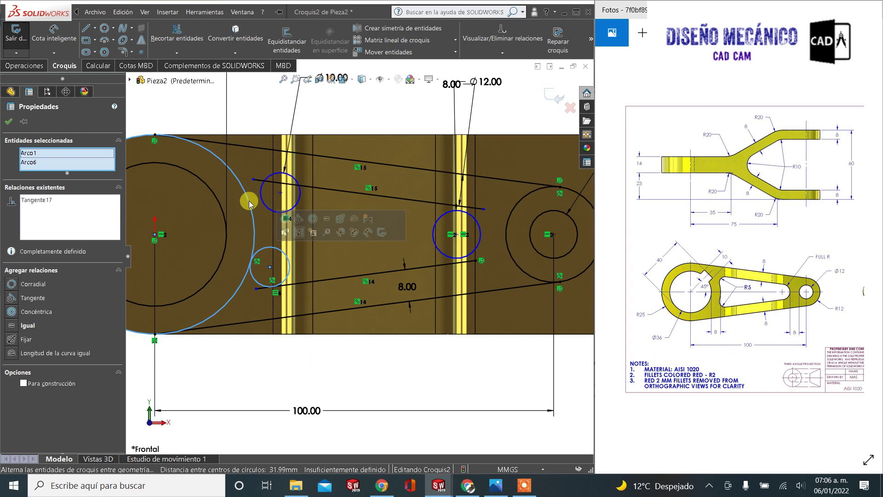
# Make the upper Ø10 circle tangent to the large left circle and the upper inner line
pyautogui.click(264, 201)
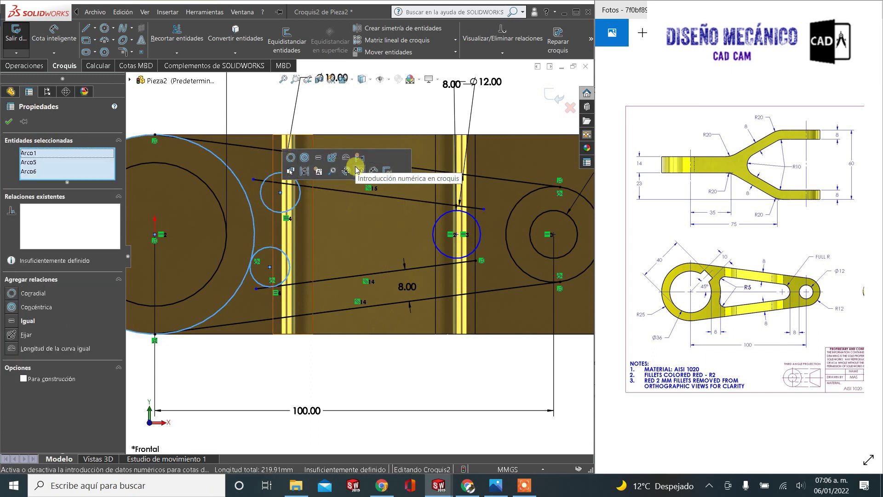
pyautogui.press('Escape')
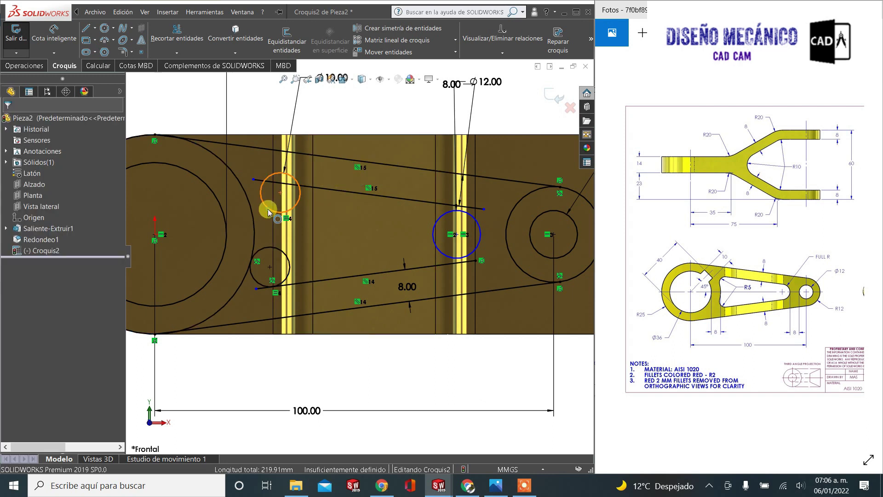
pyautogui.click(265, 203)
pyautogui.keyDown('ctrl'); pyautogui.click(255, 212); pyautogui.keyUp('ctrl')
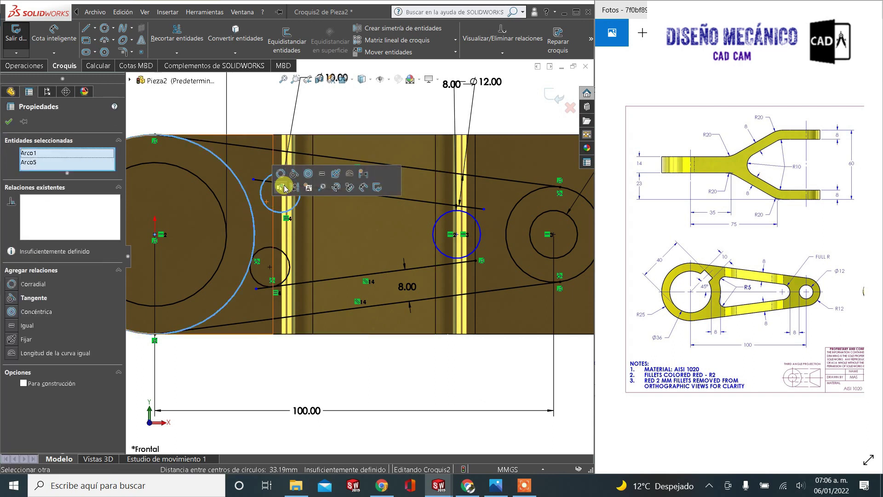
pyautogui.click(295, 175)
pyautogui.click(302, 186)
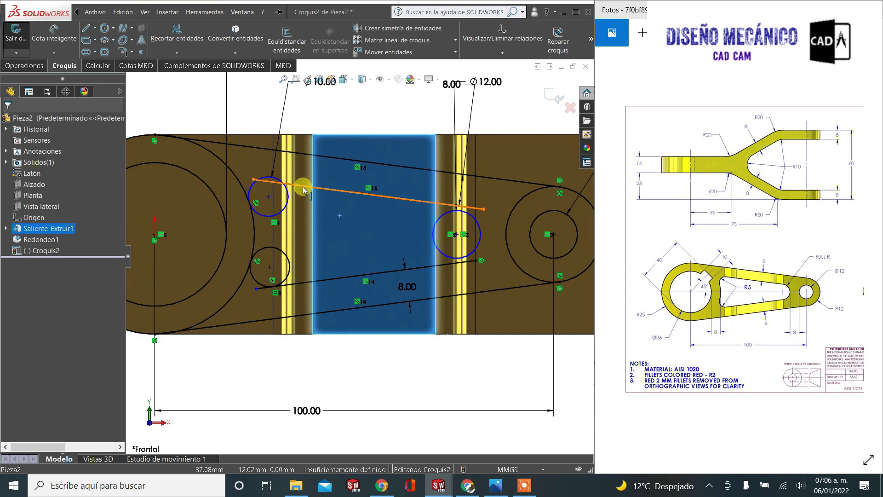
pyautogui.keyDown('ctrl'); pyautogui.click(288, 195); pyautogui.keyUp('ctrl')
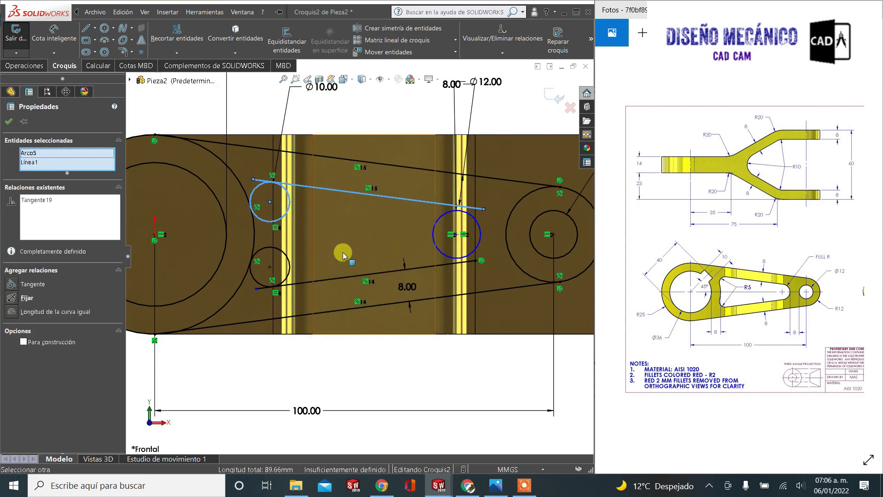
pyautogui.click(399, 253)
pyautogui.scroll(-3, 467, 215)
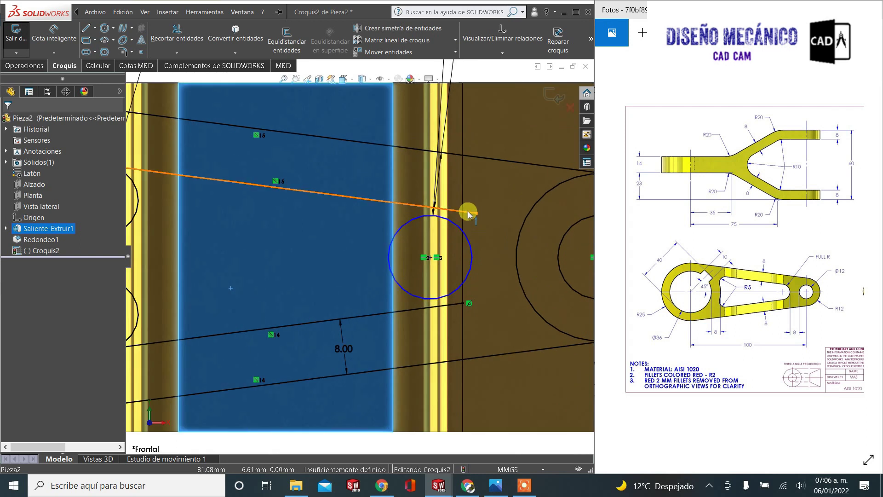
# Make the upper inner line tangent to the middle Ø12 circle, undoing the over-defining lower tangent
pyautogui.click(468, 215)
pyautogui.click(463, 233)
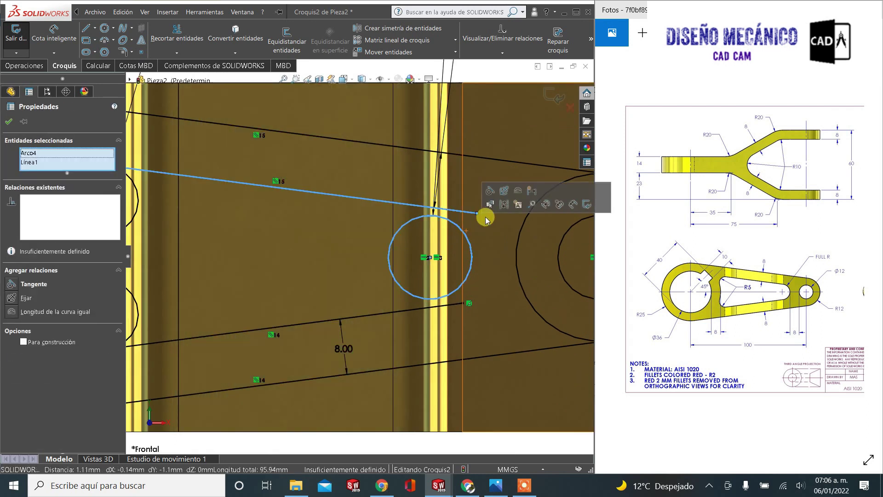
pyautogui.click(491, 190)
pyautogui.click(469, 308)
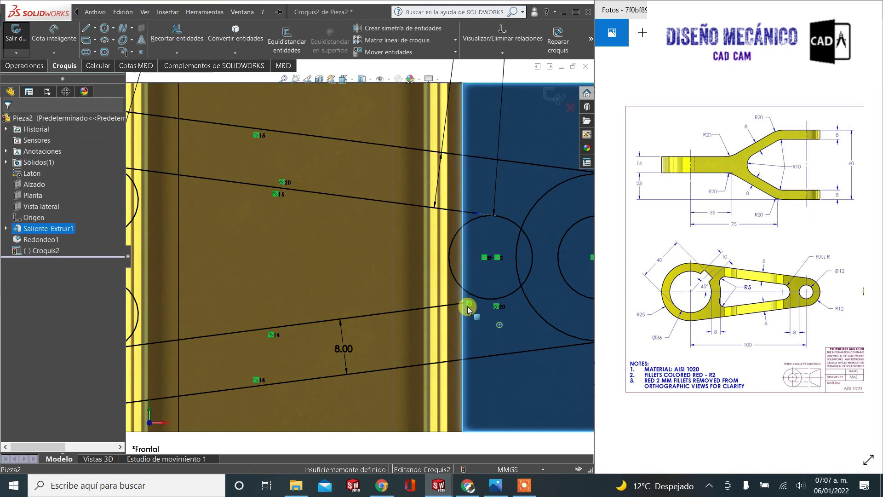
pyautogui.click(451, 304)
pyautogui.keyDown('ctrl'); pyautogui.click(486, 298); pyautogui.keyUp('ctrl')
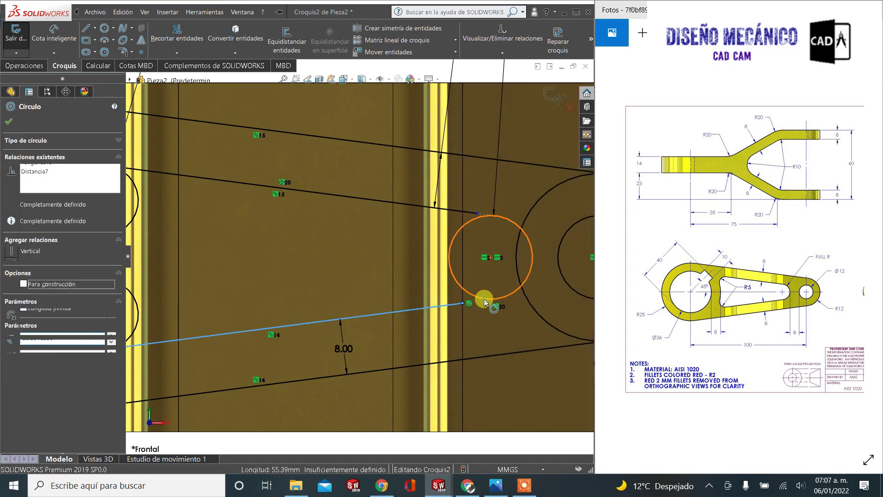
pyautogui.click(507, 263)
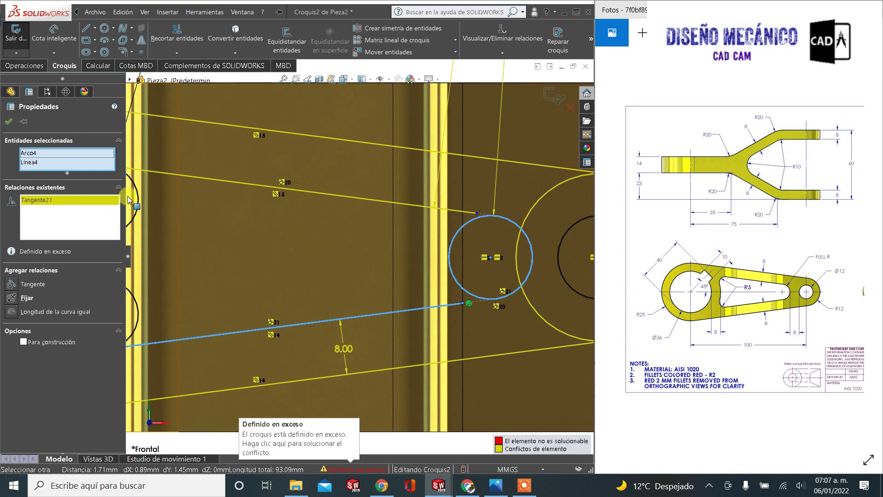
pyautogui.scroll(3, 340, 290)
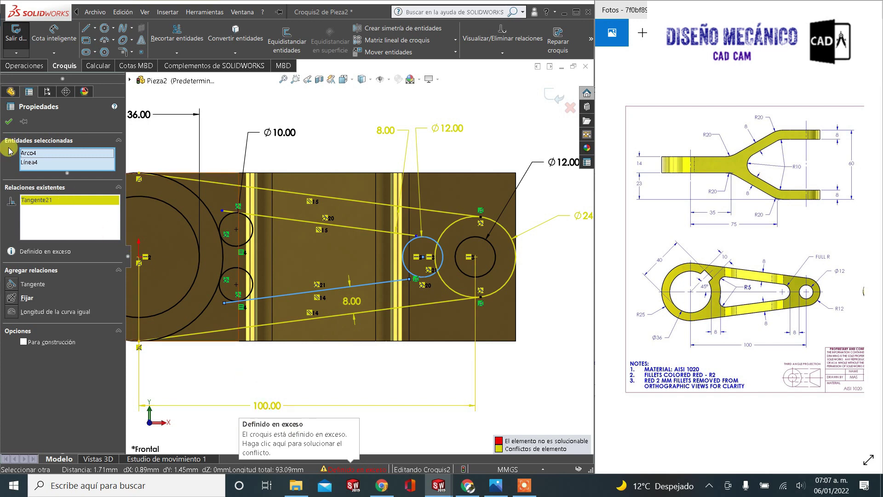
pyautogui.hotkey('ctrl', 'z')
pyautogui.scroll(-2, 424, 294)
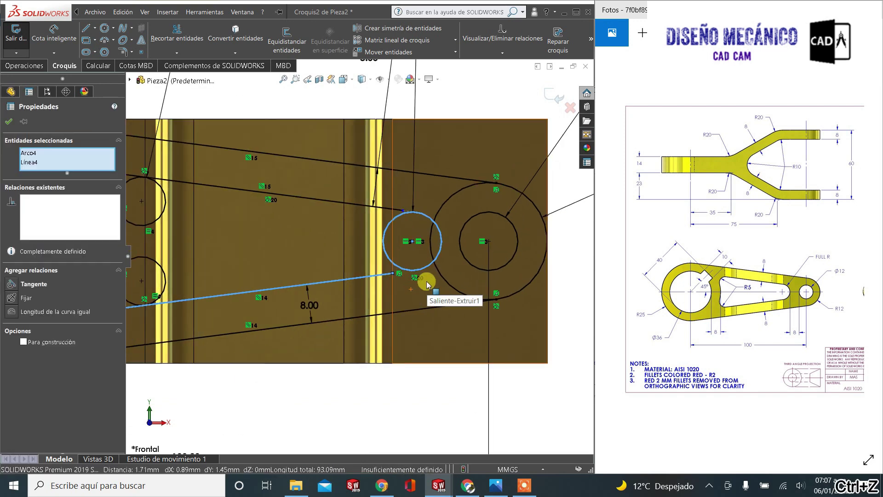
pyautogui.click(412, 278)
# Make the upper line endpoint coincident with the circle, undoing the over-defining lower coincident
pyautogui.scroll(-2, 448, 311)
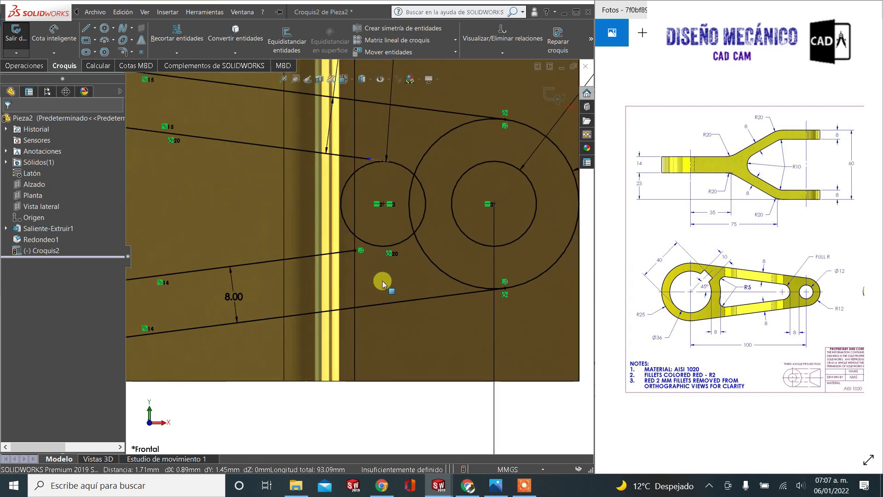
pyautogui.click(369, 160)
pyautogui.click(415, 121)
pyautogui.click(408, 278)
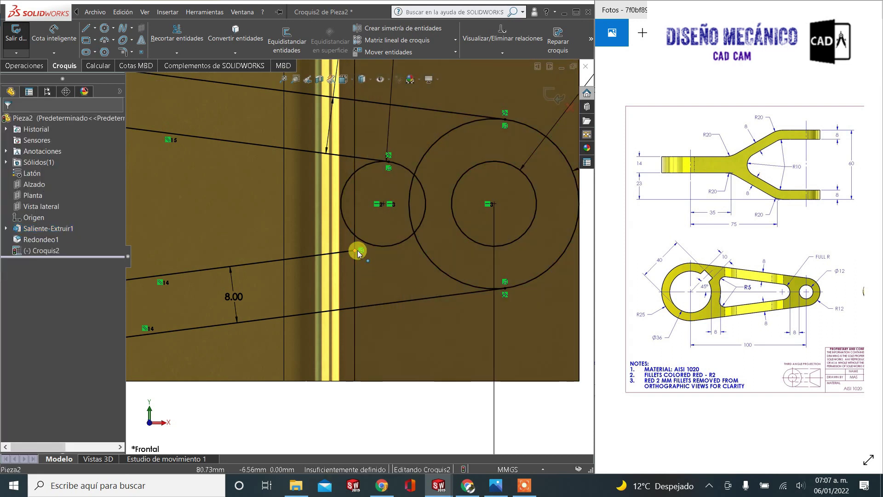
pyautogui.click(357, 251)
pyautogui.keyDown('ctrl'); pyautogui.click(390, 249); pyautogui.keyUp('ctrl')
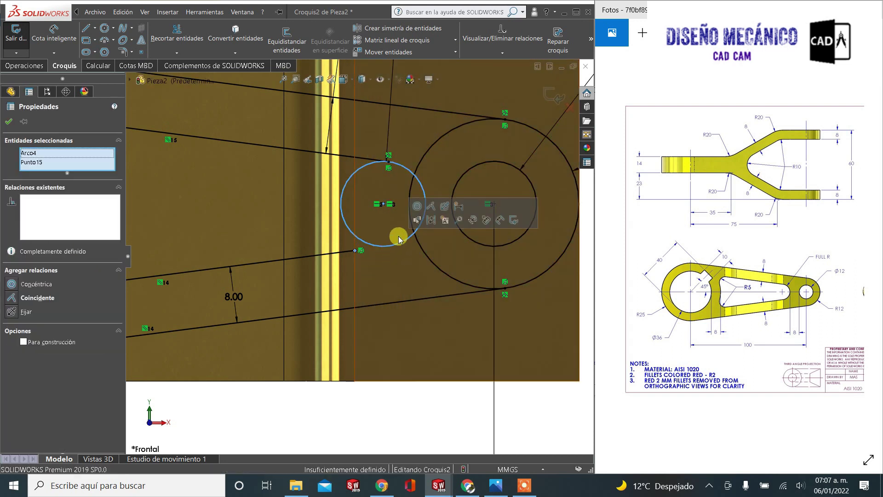
pyautogui.click(414, 206)
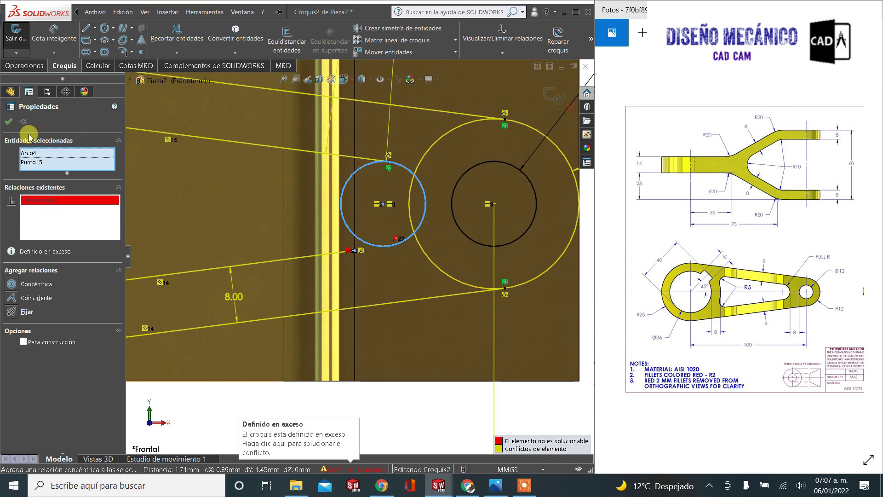
pyautogui.hotkey('ctrl', 'z')
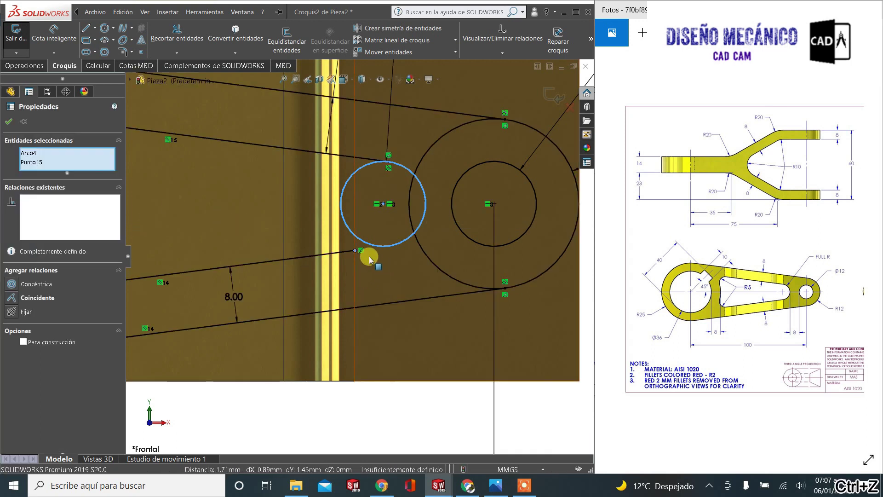
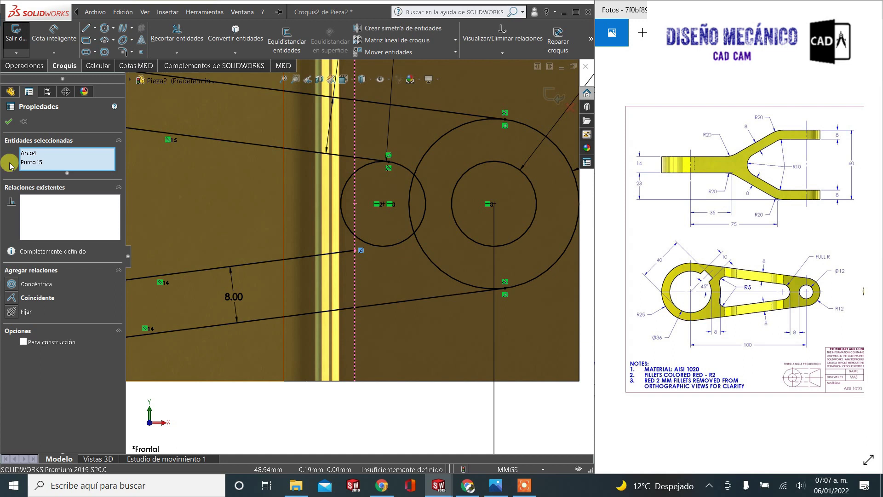
# Delete the tangent line endpoint's coincident relation to the vertical line
pyautogui.click(435, 294)
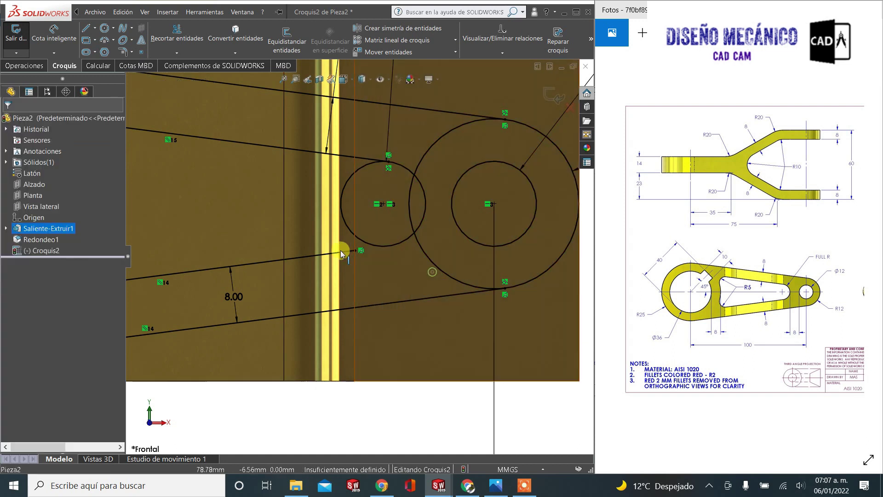
pyautogui.click(359, 253)
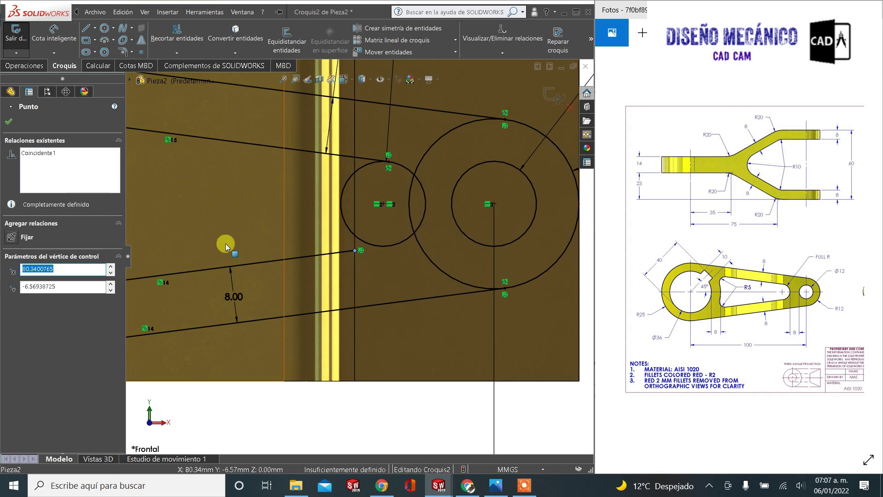
pyautogui.click(36, 158)
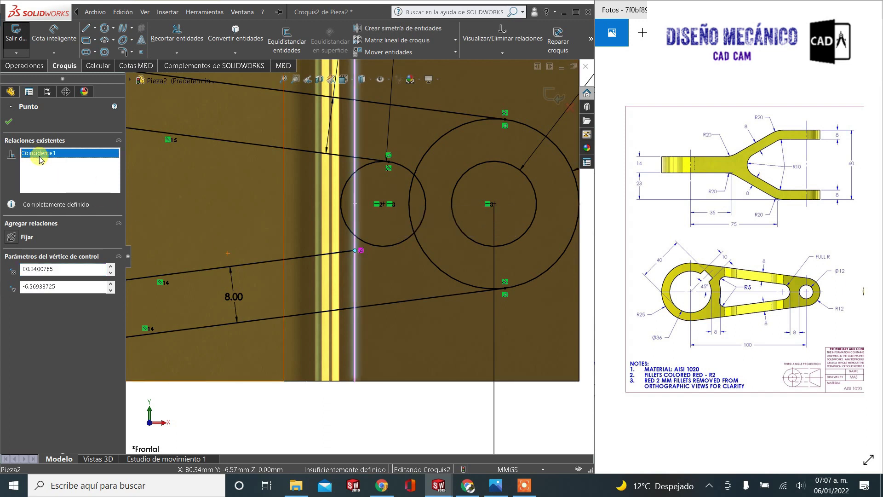
pyautogui.press('Delete')
pyautogui.click(153, 222)
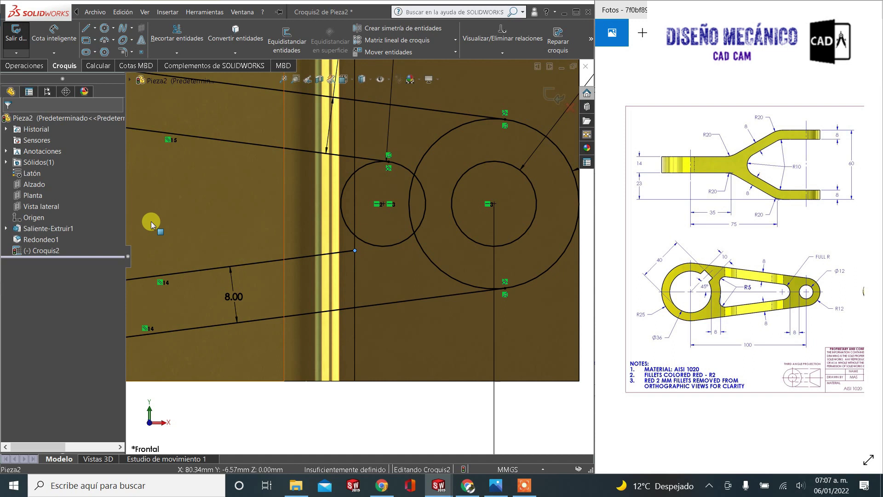
# Make the tangent line's endpoint coincident with the small Ø10 circle
pyautogui.click(355, 251)
pyautogui.keyDown('ctrl'); pyautogui.click(383, 246); pyautogui.keyUp('ctrl')
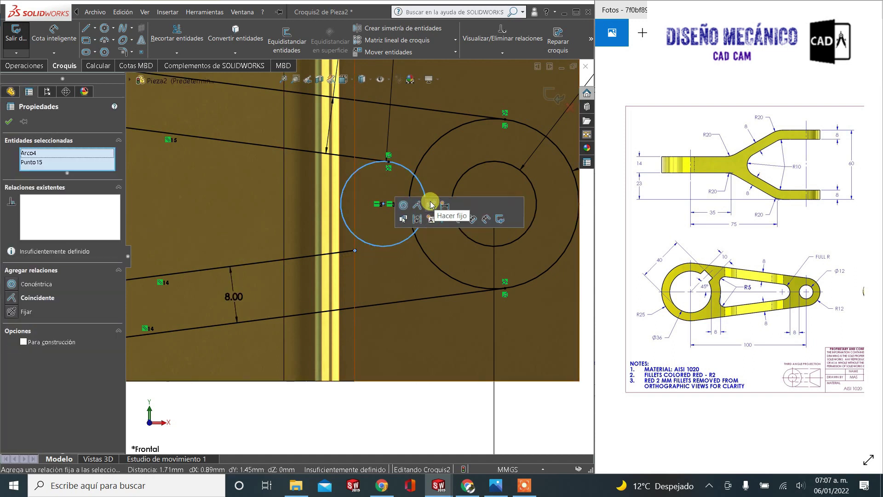
pyautogui.click(417, 205)
pyautogui.click(428, 347)
pyautogui.scroll(2, 428, 347)
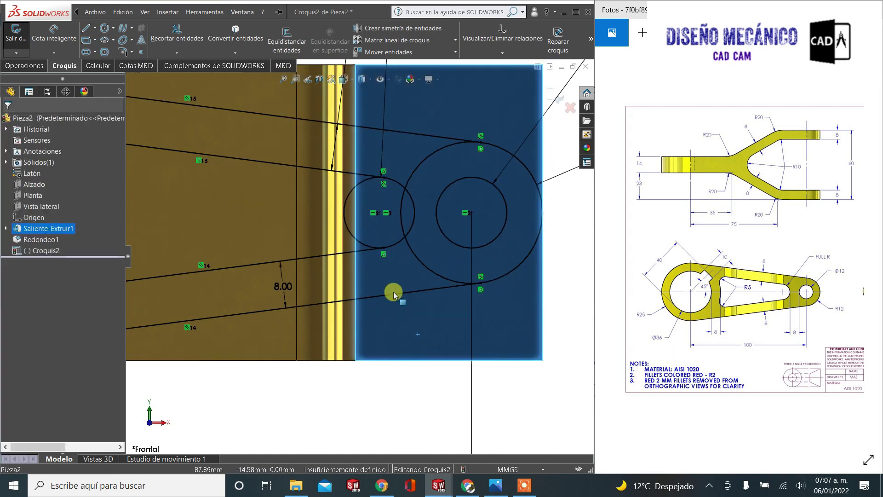
pyautogui.scroll(2, 396, 294)
pyautogui.scroll(2, 460, 289)
pyautogui.scroll(2, 517, 271)
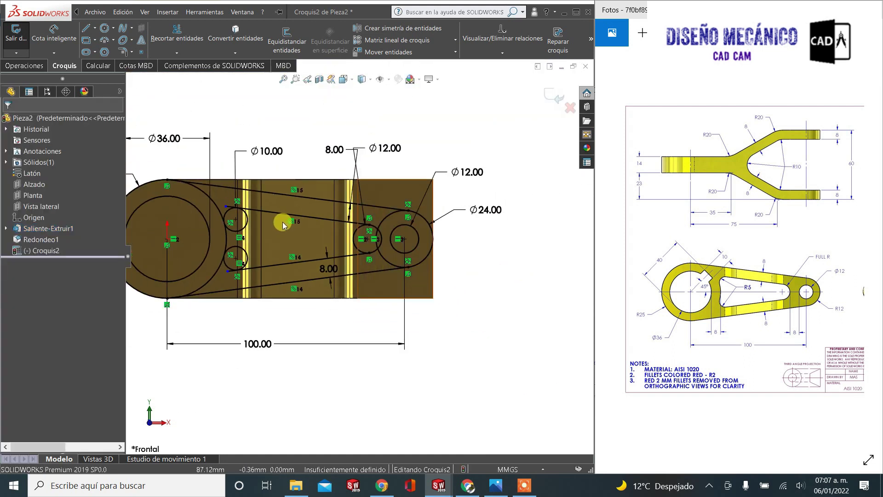
pyautogui.scroll(-1, 235, 244)
pyautogui.scroll(-2, 230, 230)
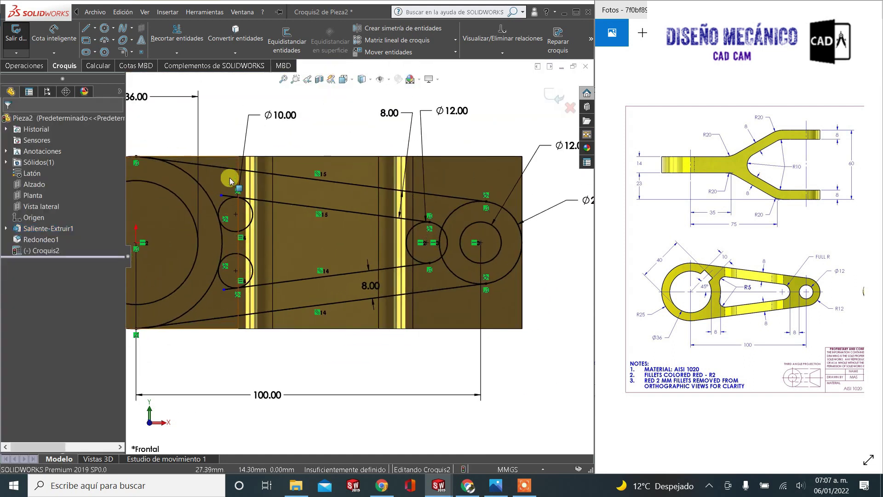
# Power-trim the large arc between the two small circles
pyautogui.click(181, 36)
pyautogui.scroll(3, 276, 184)
pyautogui.scroll(-3, 275, 220)
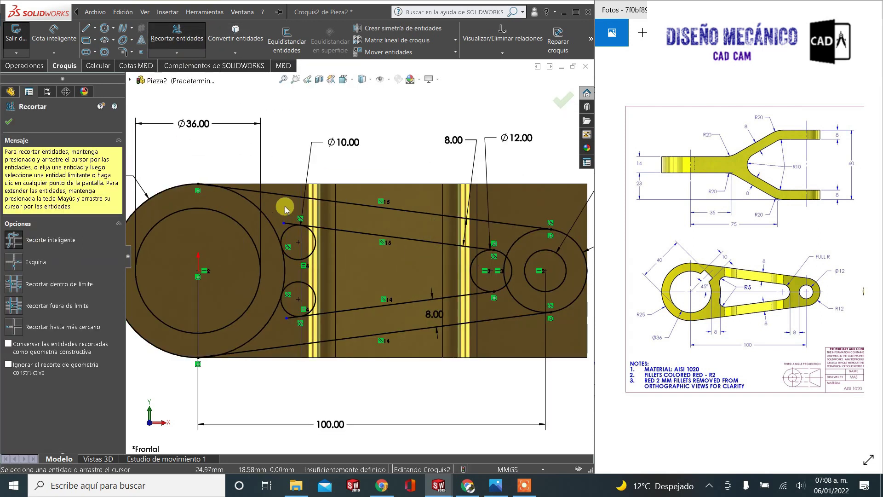
pyautogui.moveTo(258, 213); pyautogui.dragTo(272, 267)
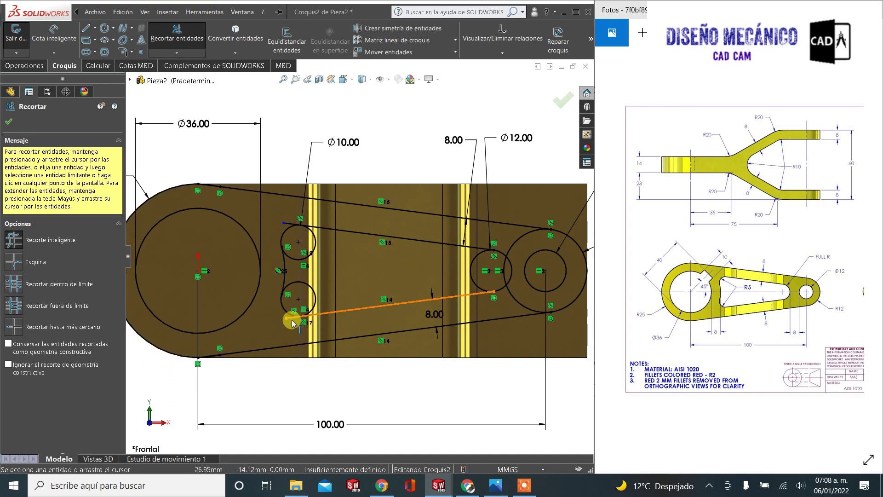
pyautogui.scroll(-2, 293, 323)
pyautogui.scroll(-2, 317, 309)
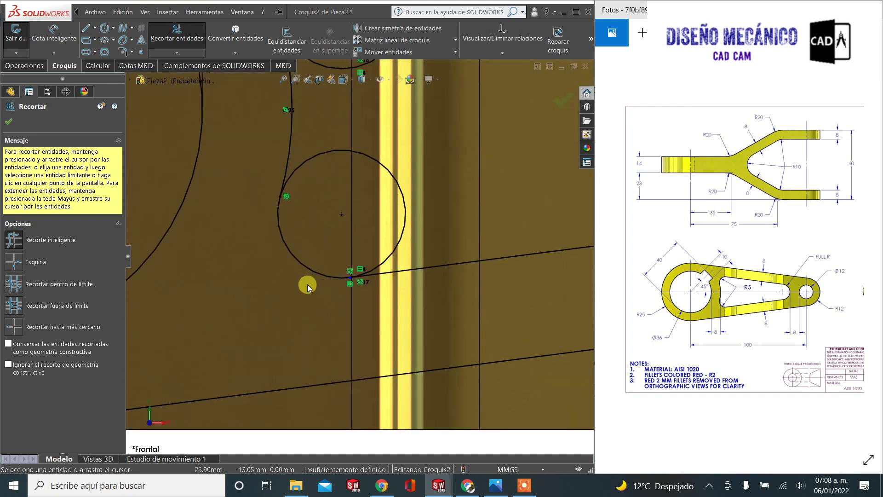
pyautogui.scroll(3, 308, 288)
pyautogui.scroll(-1, 339, 134)
pyautogui.scroll(-1, 350, 171)
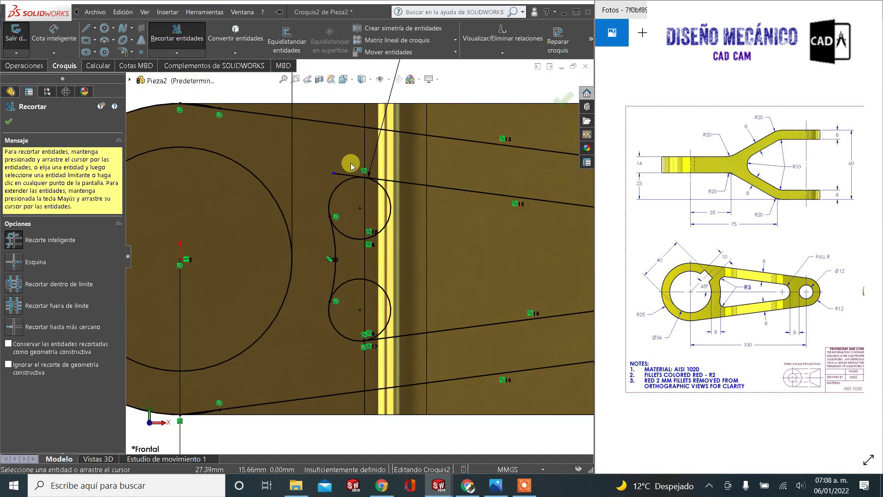
# Trim the right halves of both small circles and the outer arcs at the slot's right end
pyautogui.moveTo(335, 178)
pyautogui.mouseDown()
pyautogui.moveTo(415, 241)
pyautogui.moveTo(383, 223)
pyautogui.mouseUp()
pyautogui.moveTo(417, 282); pyautogui.dragTo(379, 298)
pyautogui.scroll(3, 390, 299)
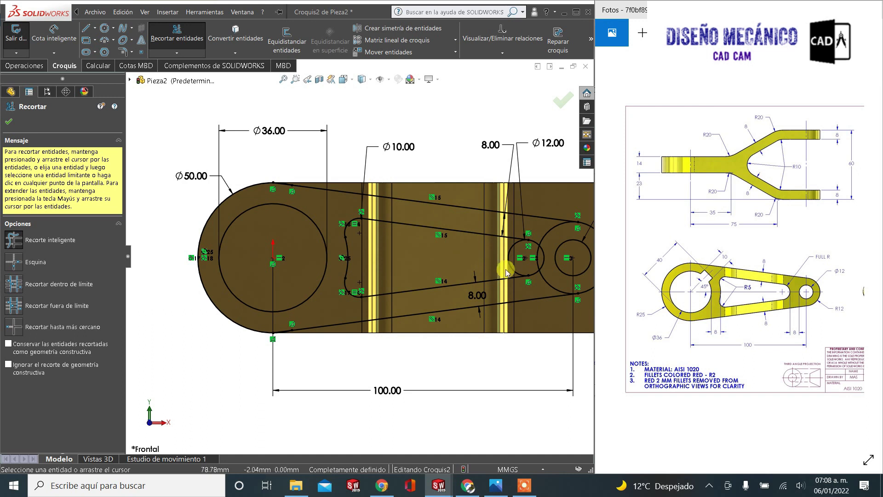
pyautogui.scroll(-2, 506, 272)
pyautogui.scroll(-3, 524, 265)
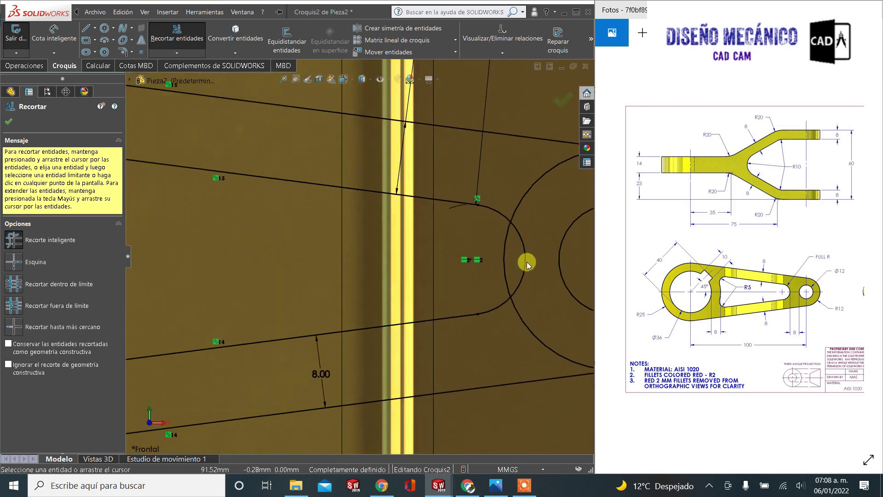
pyautogui.scroll(-2, 527, 265)
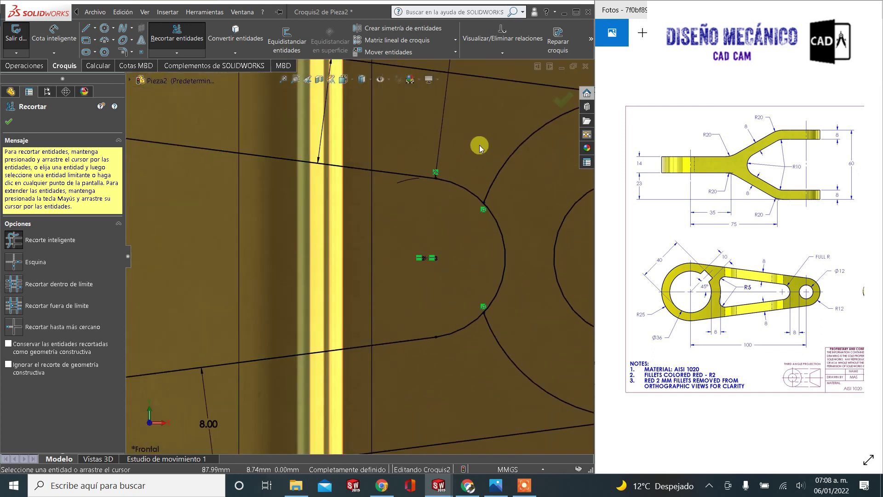
pyautogui.moveTo(479, 363); pyautogui.dragTo(510, 334)
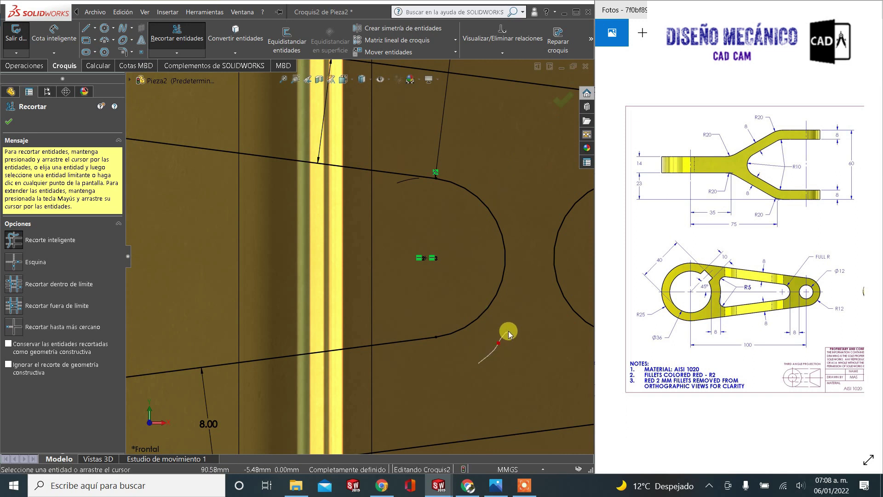
pyautogui.scroll(5, 483, 313)
pyautogui.scroll(1, 279, 297)
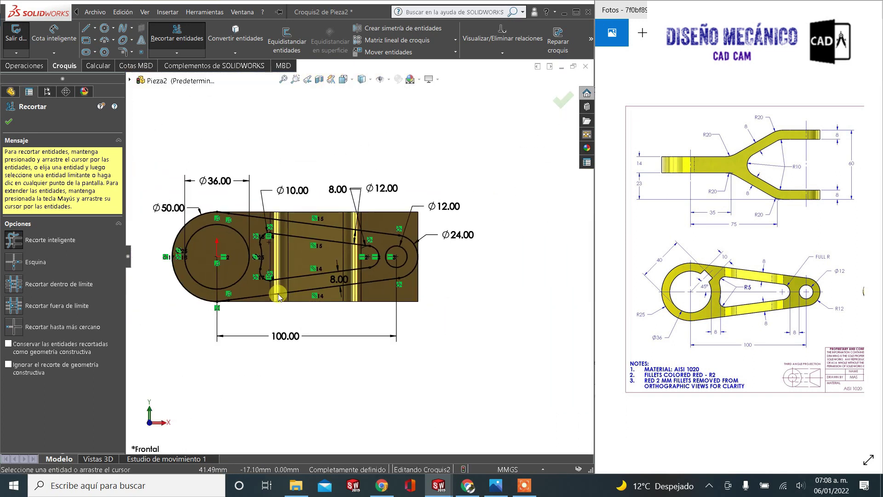
pyautogui.scroll(-2, 237, 256)
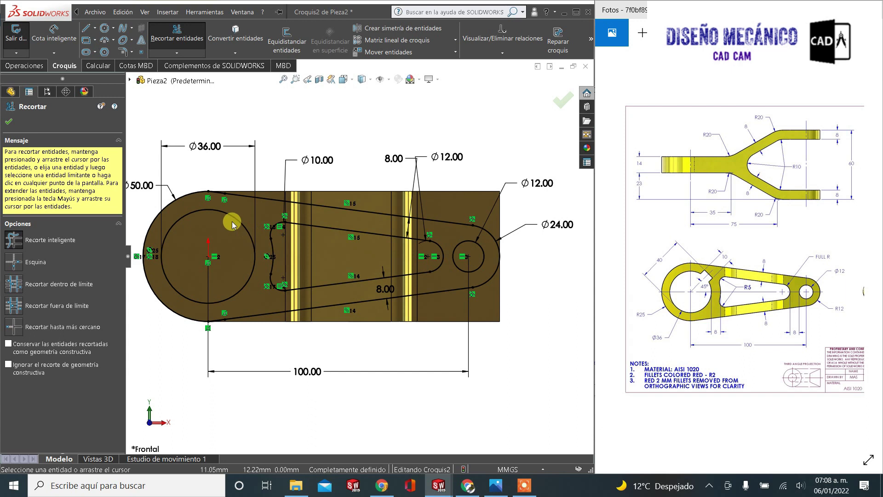
pyautogui.click(6, 121)
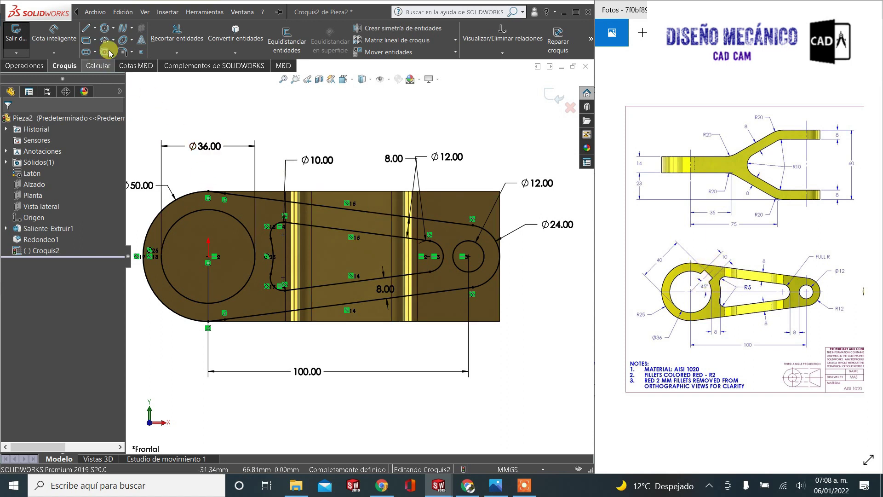
# Draw a construction line from the Ø36 circle's centre toward the upper right
pyautogui.click(94, 28)
pyautogui.click(106, 52)
pyautogui.scroll(-2, 191, 205)
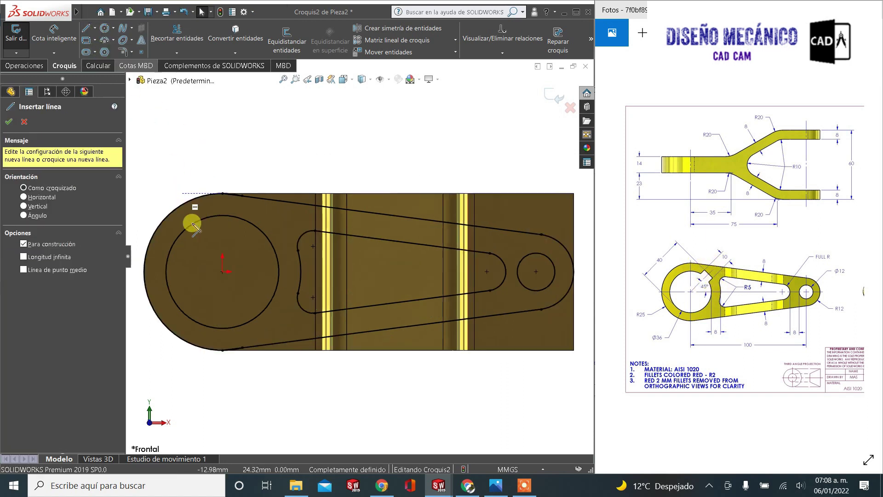
pyautogui.scroll(-3, 239, 276)
pyautogui.click(277, 312)
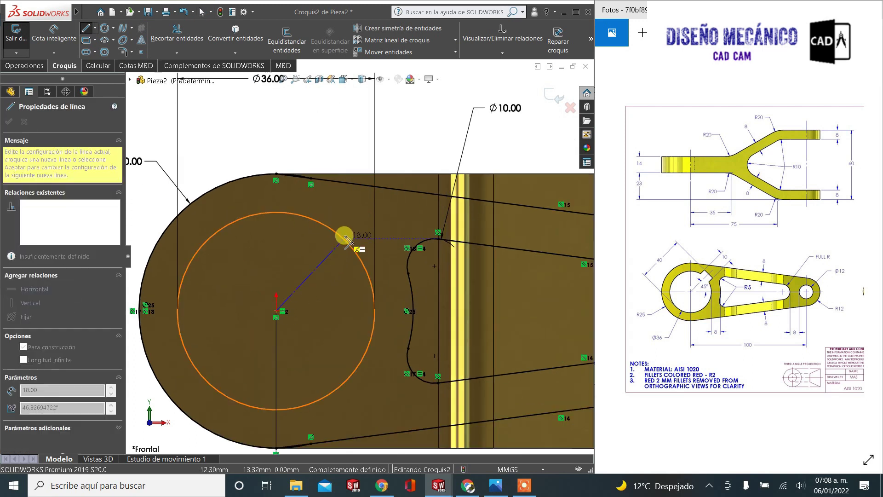
pyautogui.click(357, 221)
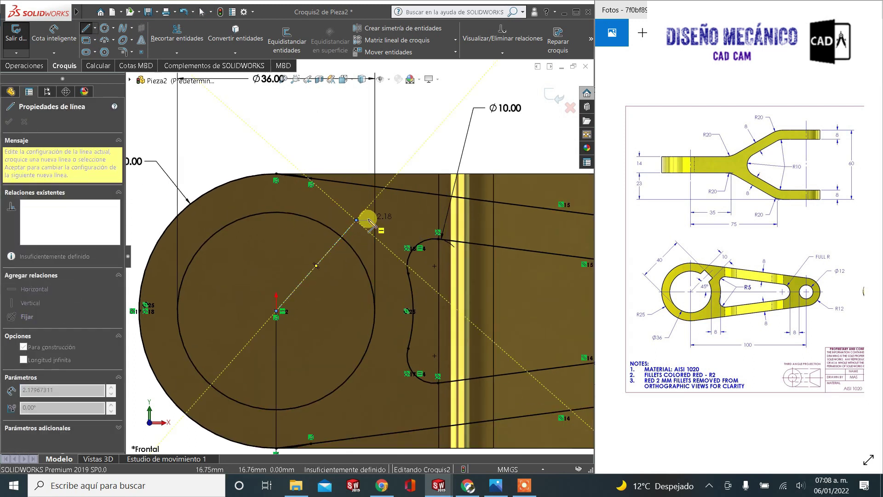
pyautogui.press('Escape')
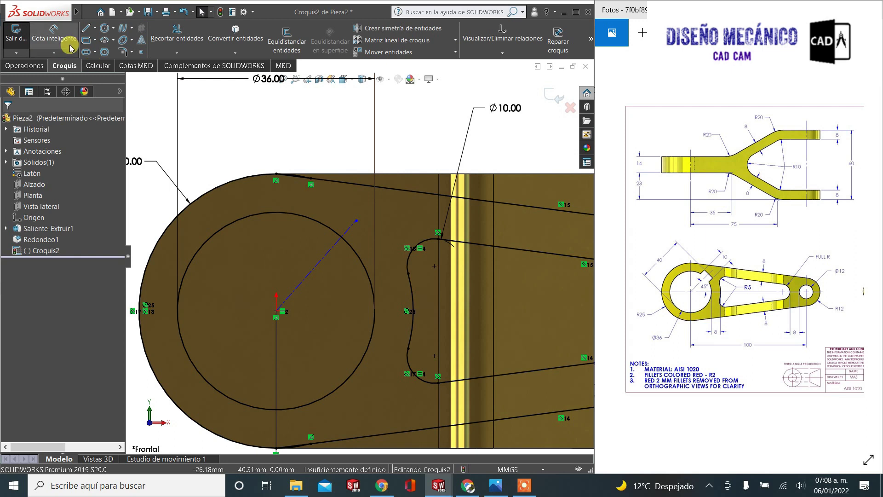
# Dimension the construction line at 45° from vertical
pyautogui.click(70, 43)
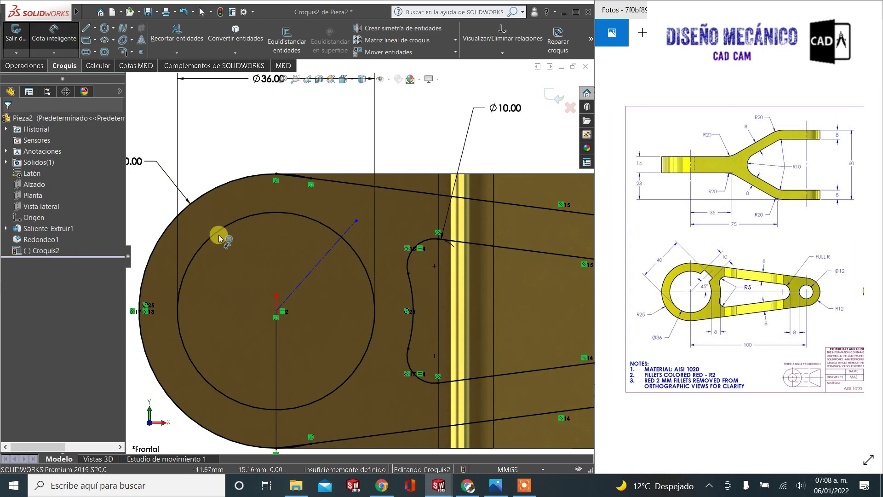
pyautogui.click(306, 280)
pyautogui.click(276, 311)
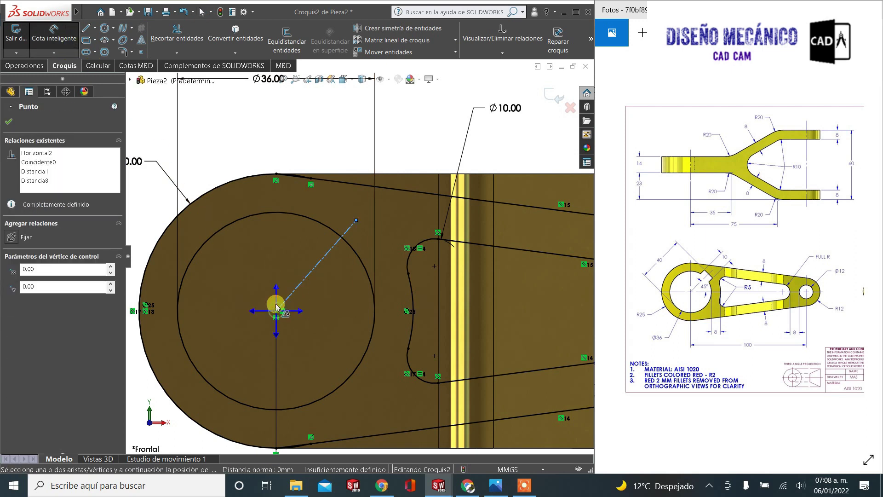
pyautogui.click(290, 241)
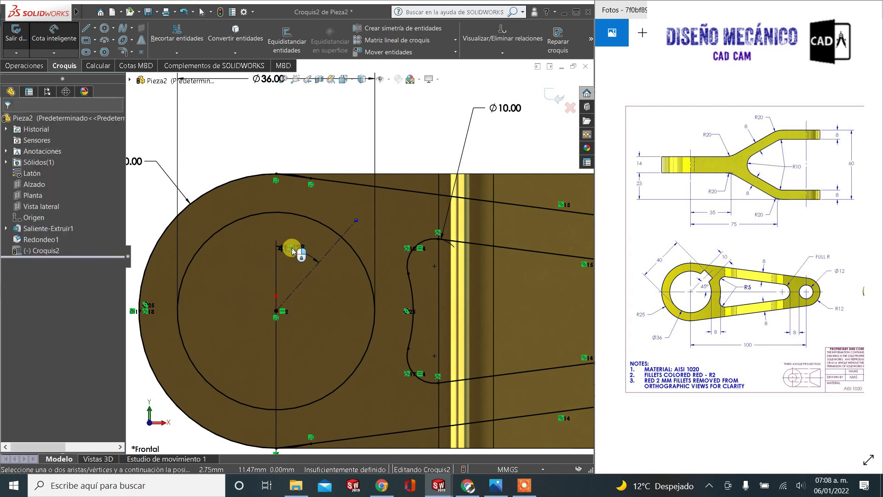
pyautogui.write('45')
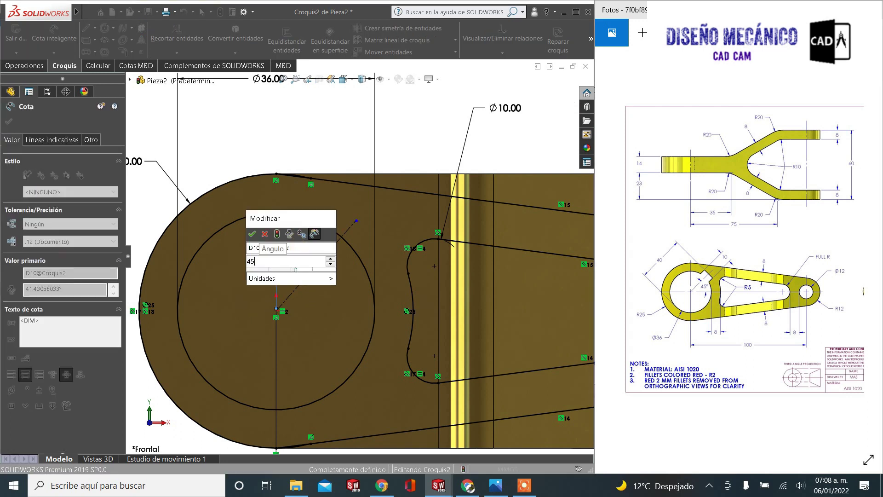
pyautogui.press('Return')
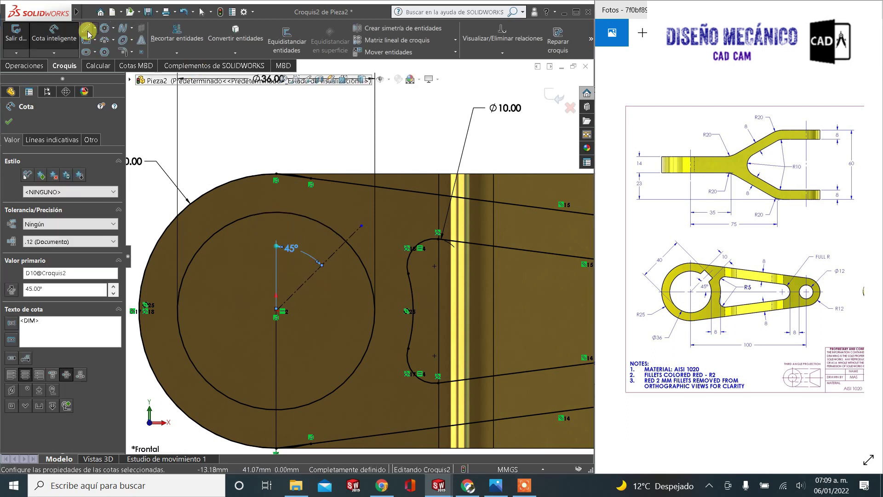
# Draw a closed four-line square at the top end of the 45° construction line
pyautogui.click(86, 30)
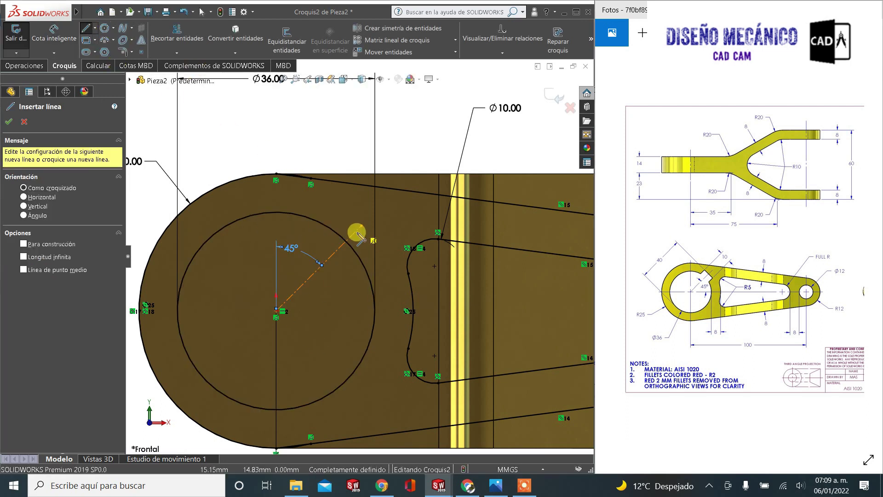
pyautogui.scroll(-3, 354, 229)
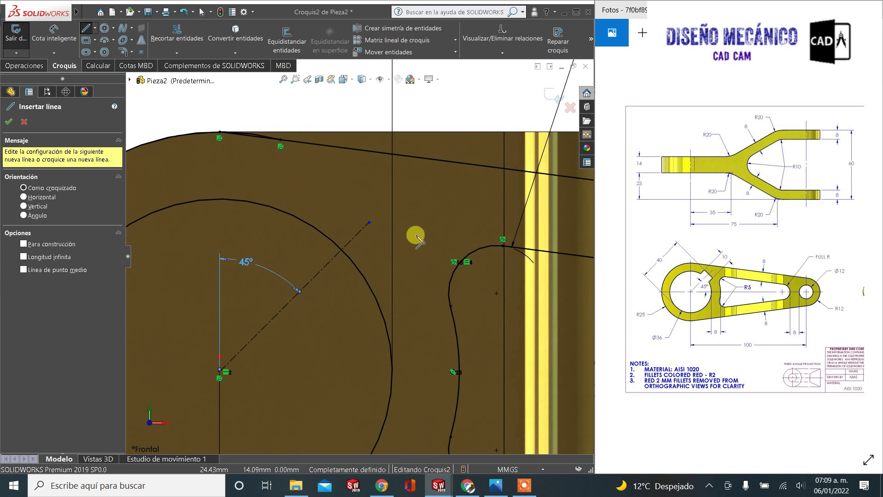
pyautogui.click(299, 240)
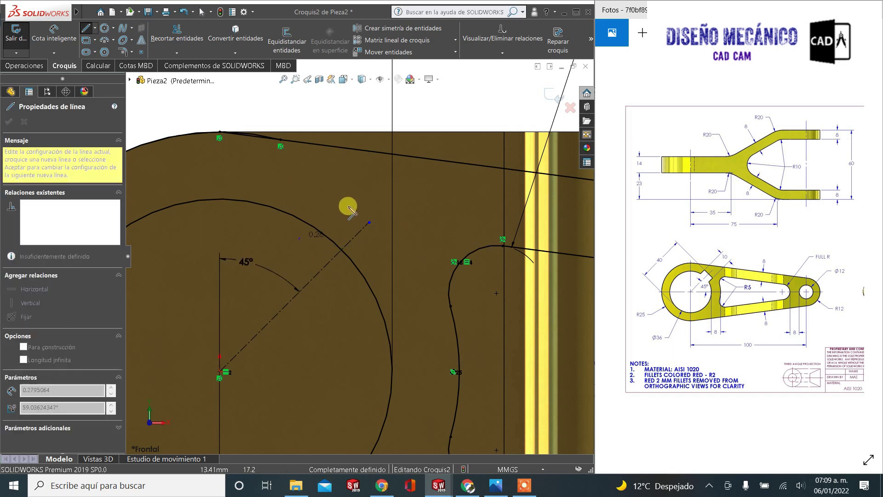
pyautogui.click(339, 202)
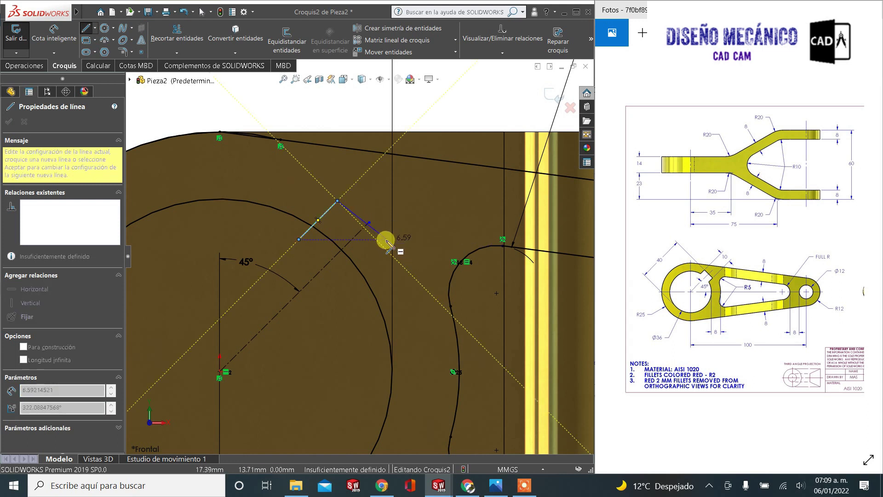
pyautogui.click(385, 248)
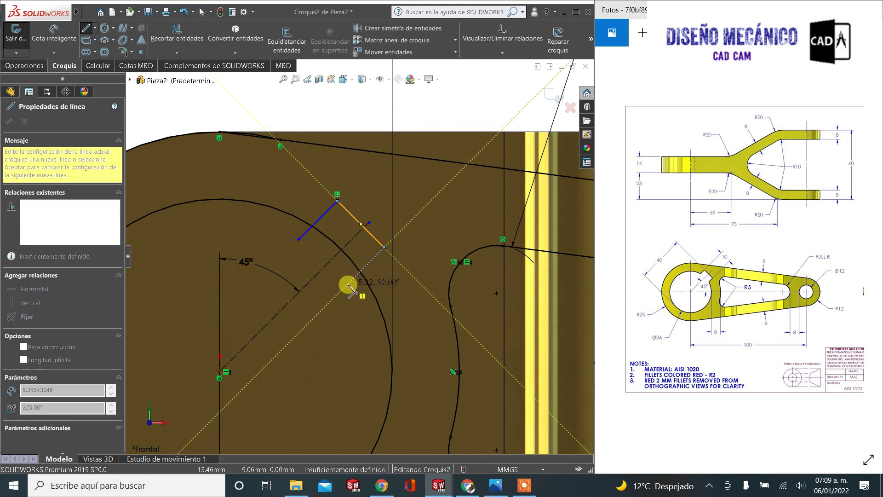
pyautogui.click(346, 285)
pyautogui.click(299, 240)
pyautogui.press('Escape')
pyautogui.scroll(-1, 361, 230)
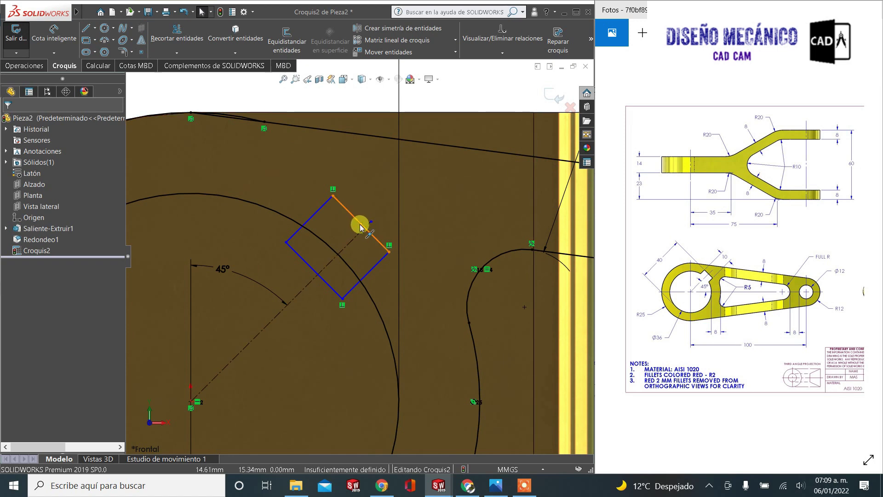
# Make the diagonal's end point coincident with the square side's midpoint
pyautogui.click(361, 227)
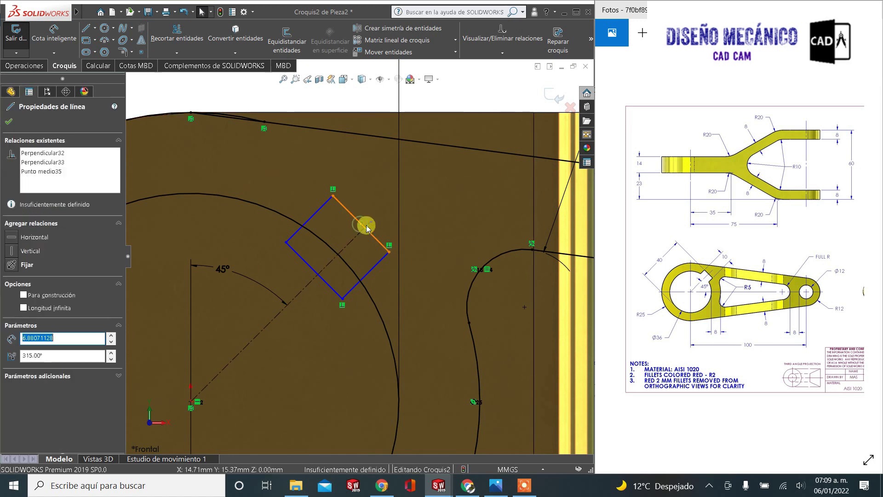
pyautogui.keyDown('ctrl'); pyautogui.click(371, 223); pyautogui.keyUp('ctrl')
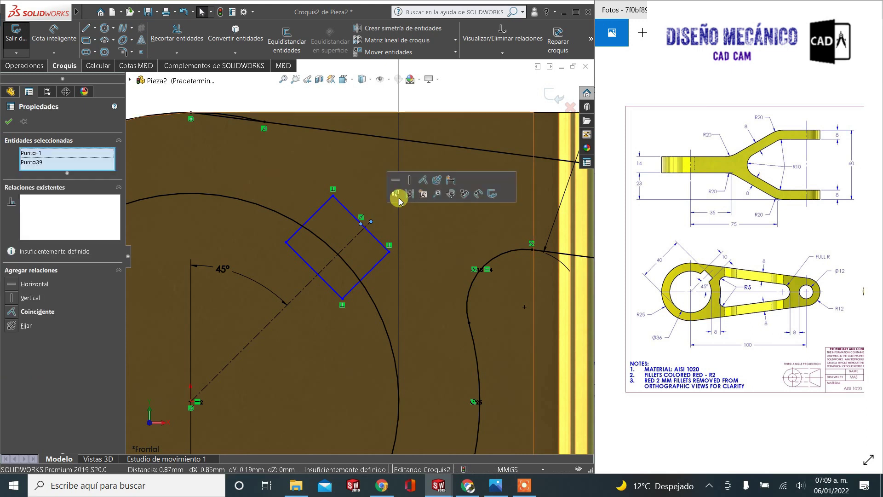
pyautogui.click(424, 184)
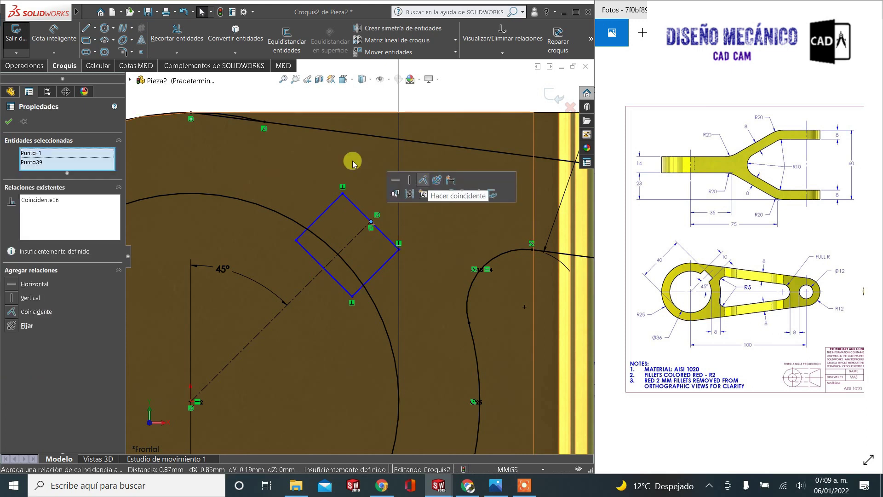
pyautogui.click(166, 237)
pyautogui.click(189, 245)
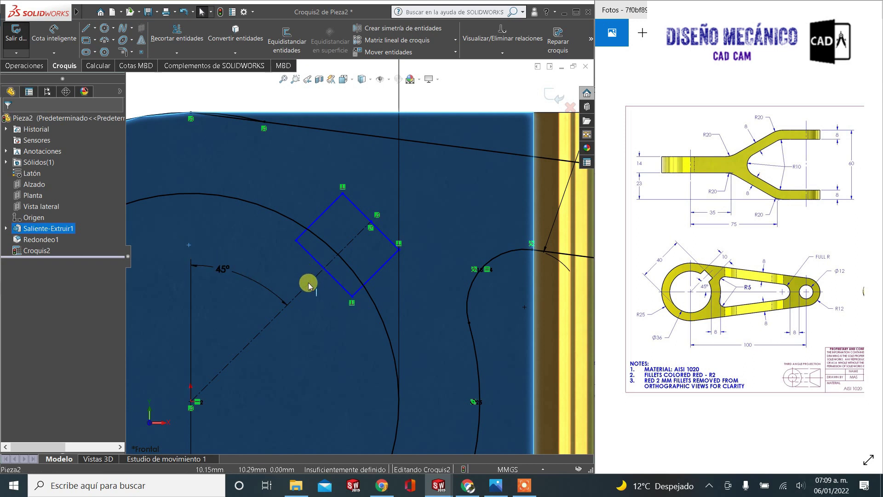
# Make the upper-right side perpendicular and the upper-left side parallel to the diagonal
pyautogui.click(309, 285)
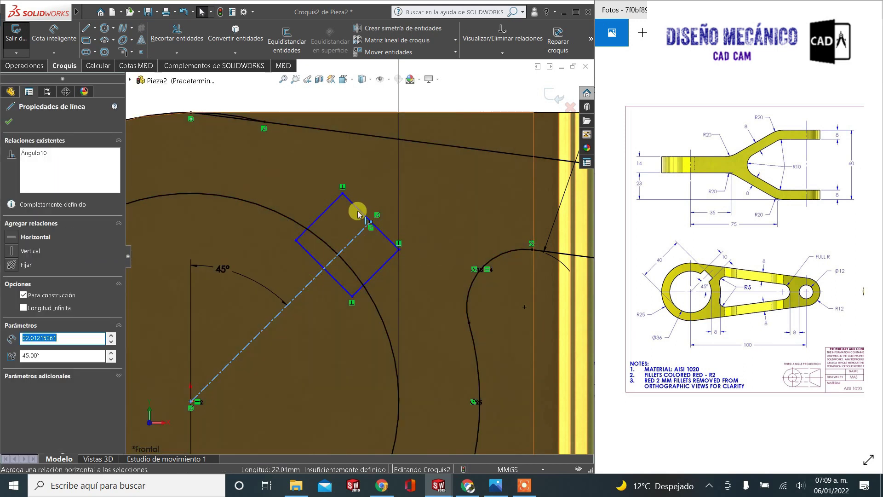
pyautogui.keyDown('ctrl'); pyautogui.click(360, 212); pyautogui.keyUp('ctrl')
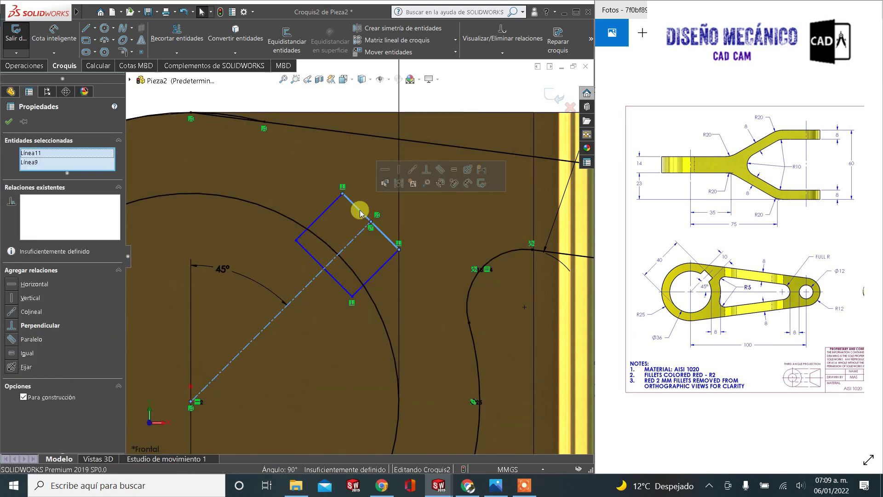
pyautogui.click(426, 173)
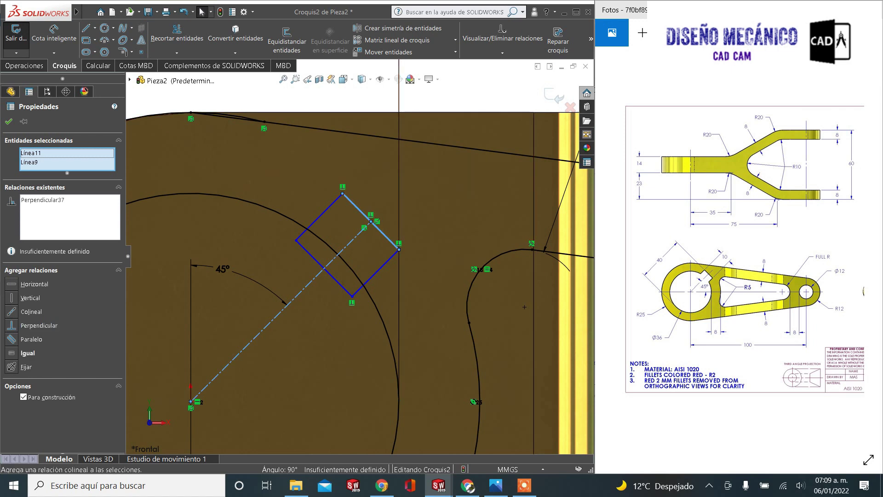
pyautogui.click(10, 122)
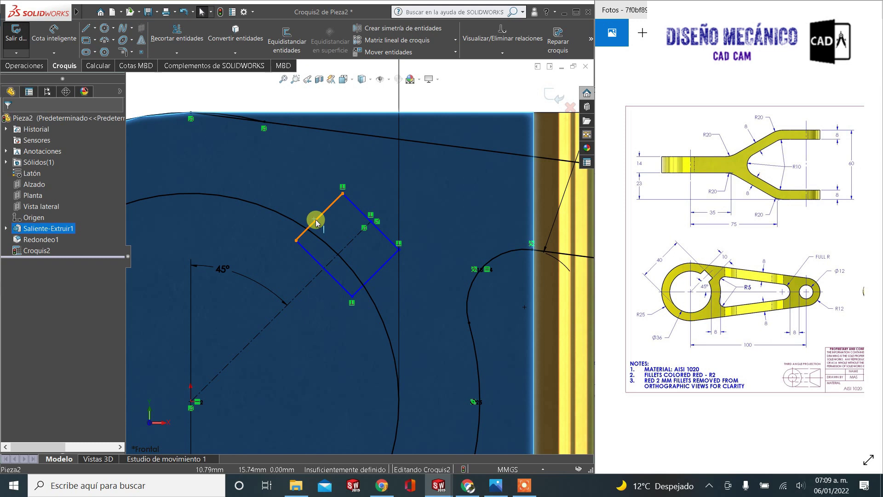
pyautogui.click(314, 223)
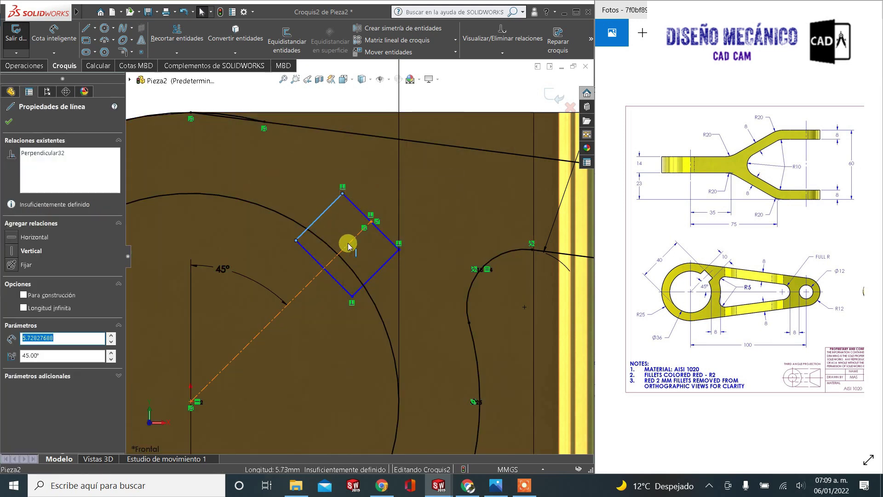
pyautogui.keyDown('ctrl'); pyautogui.click(349, 245); pyautogui.keyUp('ctrl')
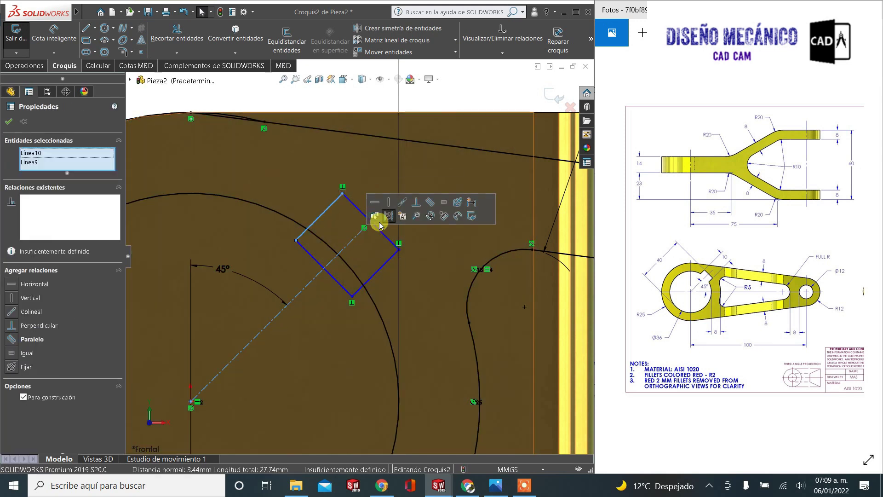
pyautogui.click(431, 207)
pyautogui.click(8, 122)
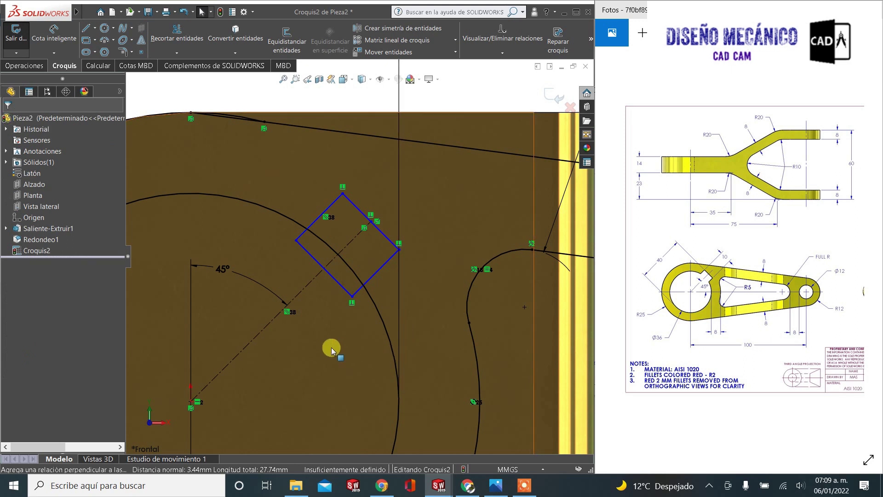
# Make the square's lower-left side perpendicular to the diagonal
pyautogui.click(375, 272)
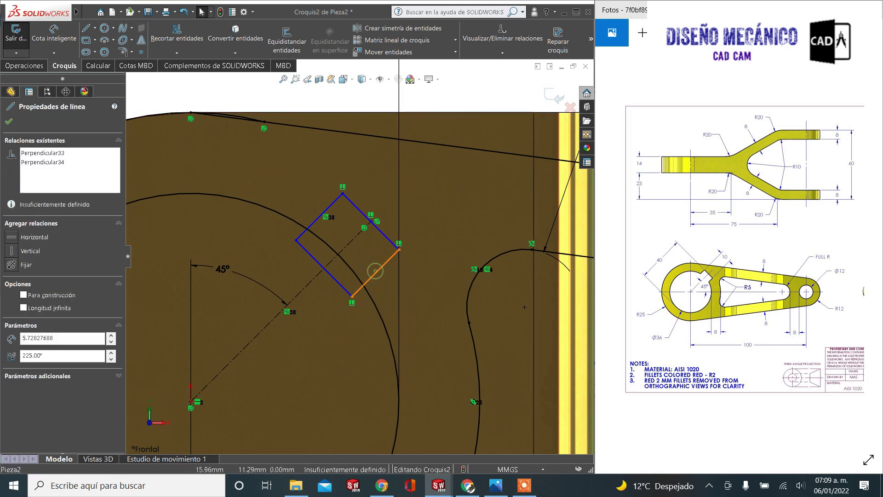
pyautogui.keyDown('ctrl'); pyautogui.click(357, 235); pyautogui.keyUp('ctrl')
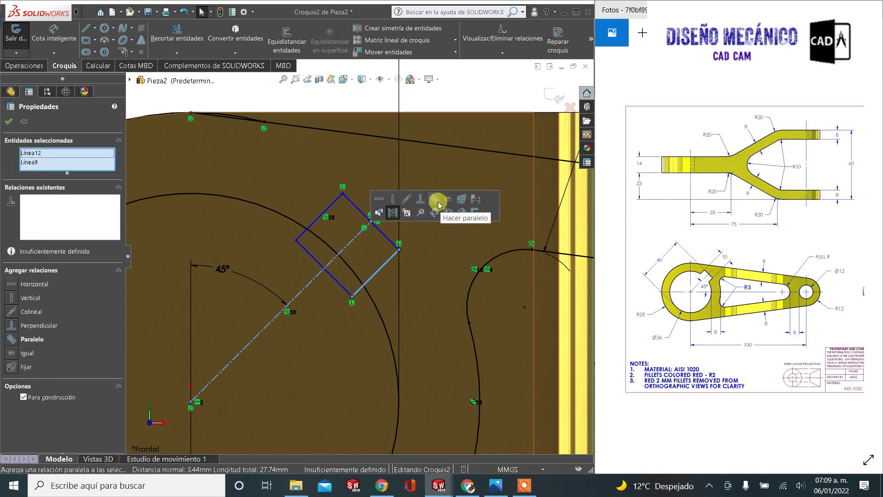
pyautogui.press('Escape')
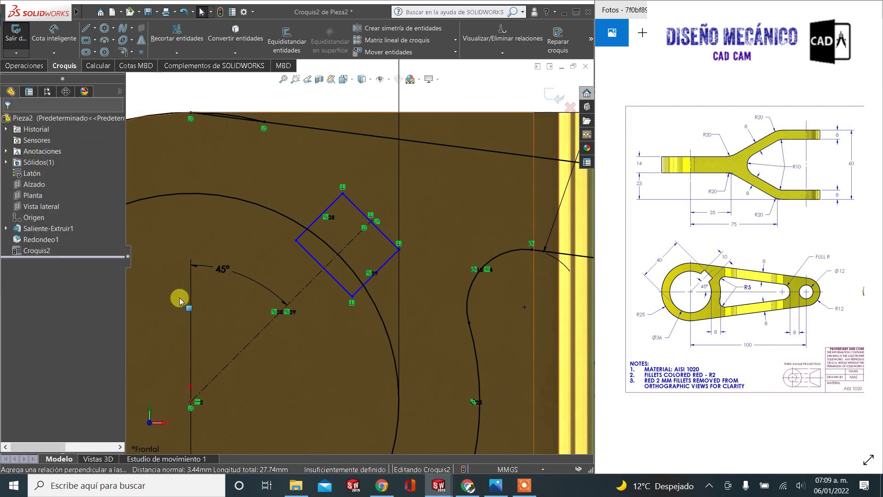
pyautogui.click(315, 281)
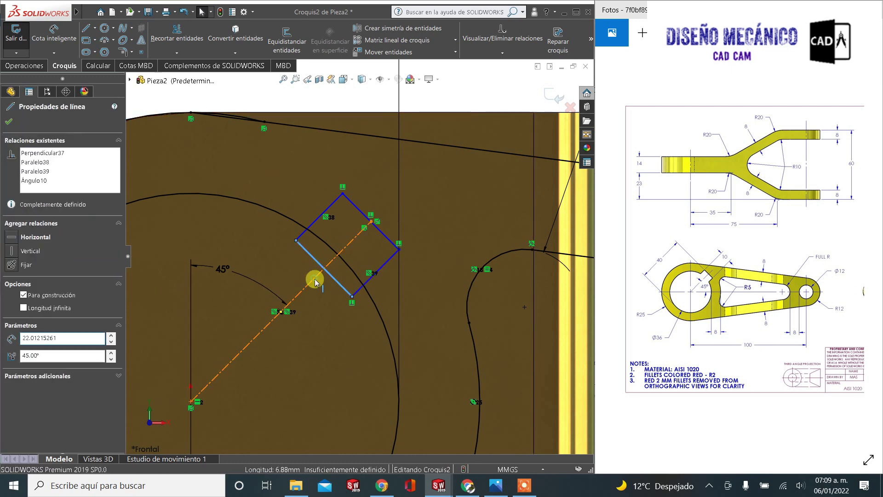
pyautogui.keyDown('ctrl'); pyautogui.click(315, 278); pyautogui.keyUp('ctrl')
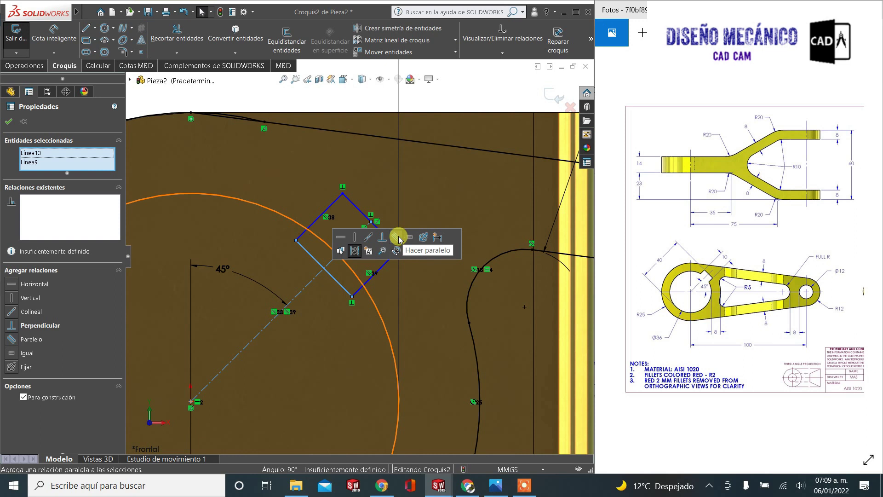
pyautogui.click(383, 238)
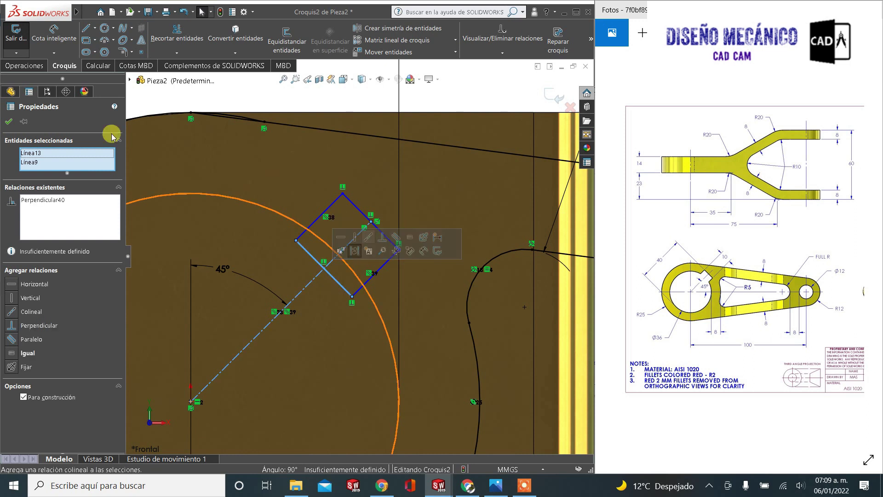
pyautogui.click(10, 121)
pyautogui.scroll(3, 306, 233)
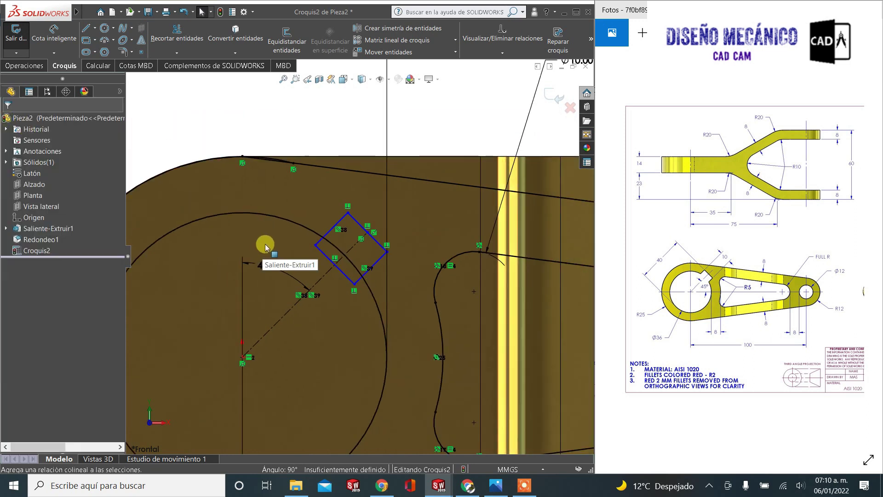
pyautogui.scroll(3, 276, 246)
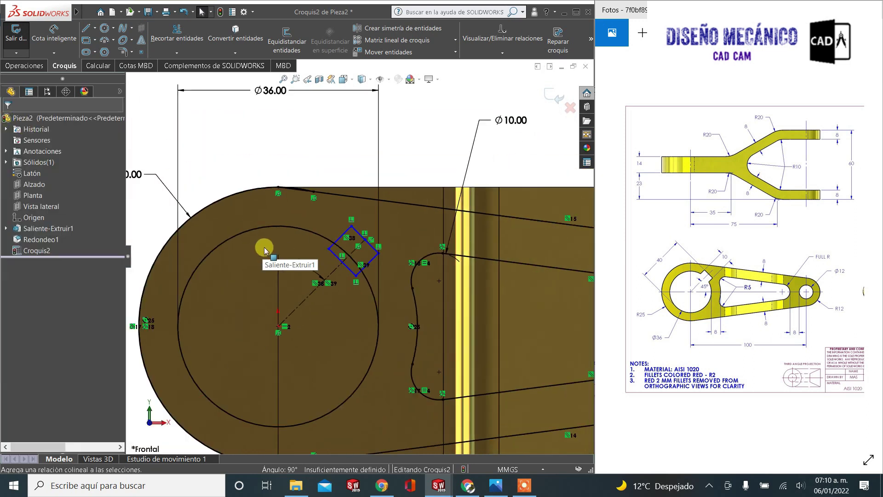
# Dimension the circle centre to the square's outer side as 40-18 (22 mm)
pyautogui.click(59, 37)
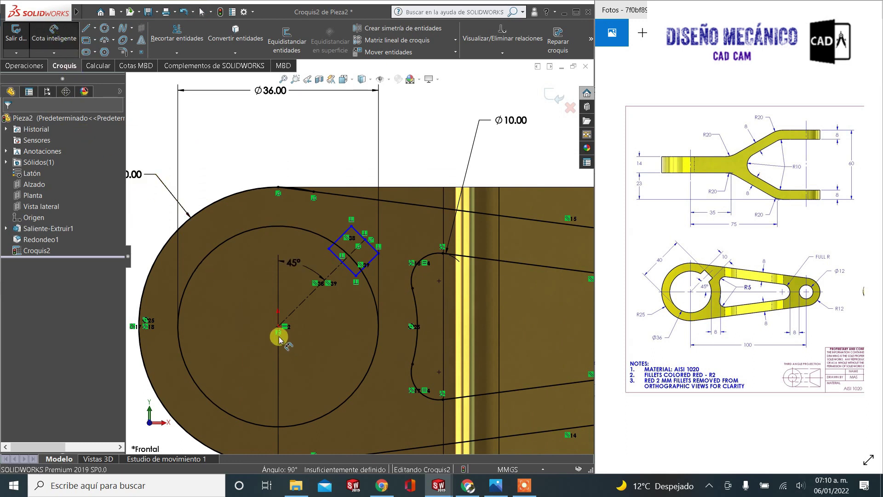
pyautogui.click(364, 237)
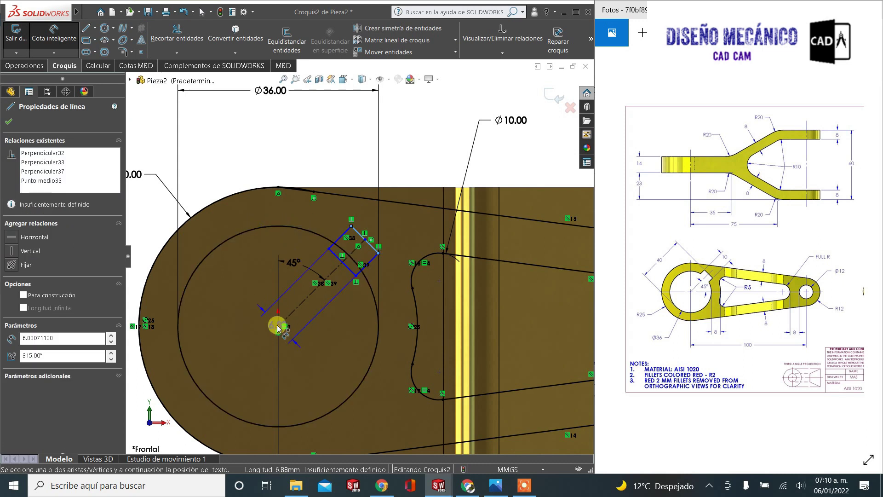
pyautogui.click(278, 326)
pyautogui.click(270, 256)
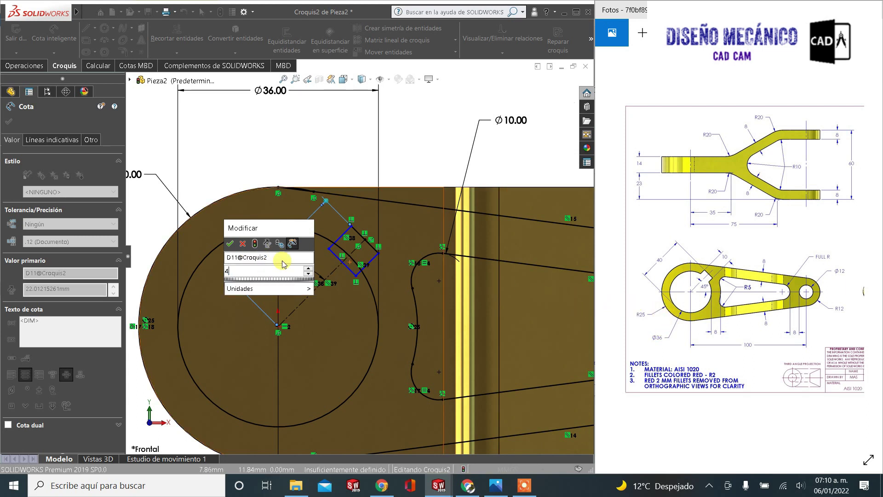
pyautogui.write('40-18')
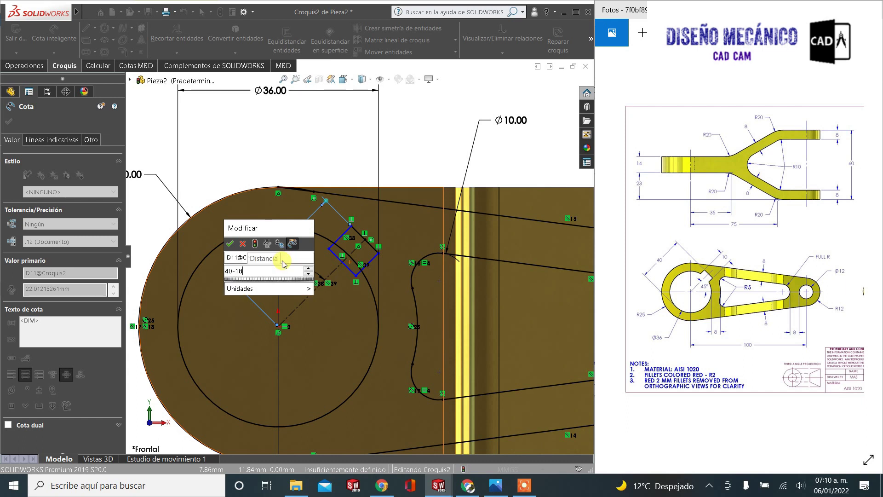
pyautogui.press('Return')
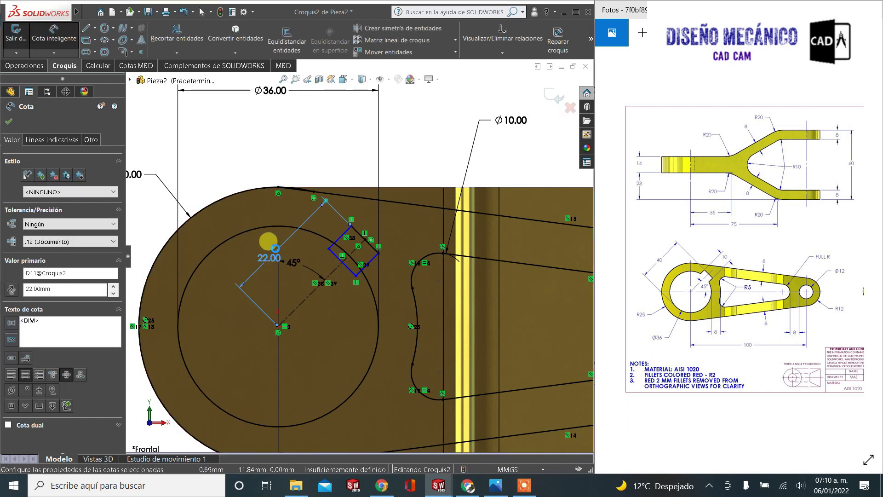
pyautogui.scroll(-2, 303, 246)
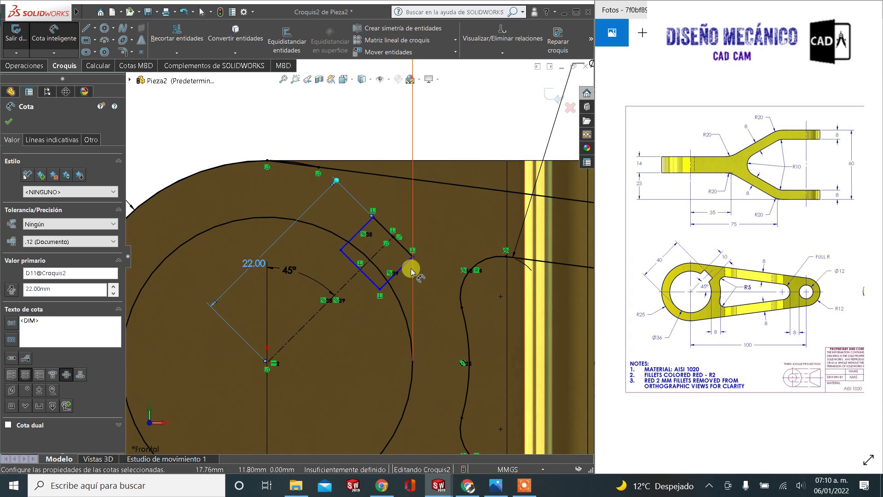
# Dimension the square's outer side length to 10 mm
pyautogui.click(400, 247)
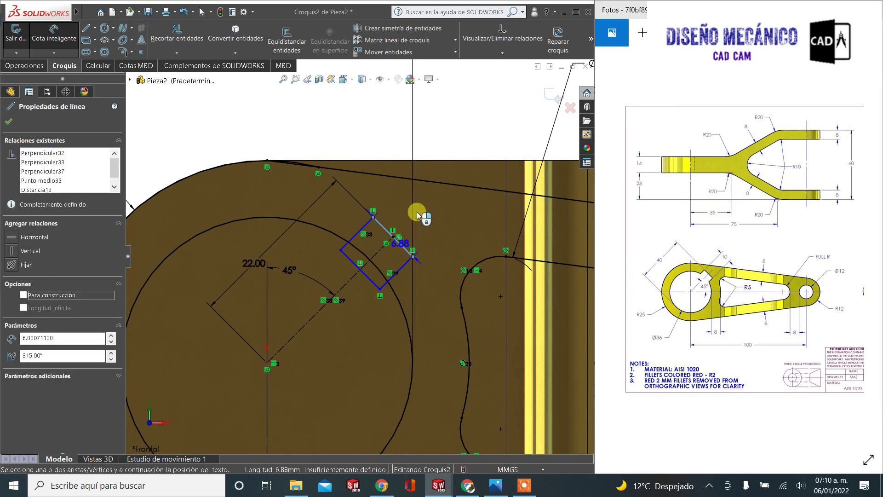
pyautogui.click(418, 211)
pyautogui.write('10')
pyautogui.press('Return')
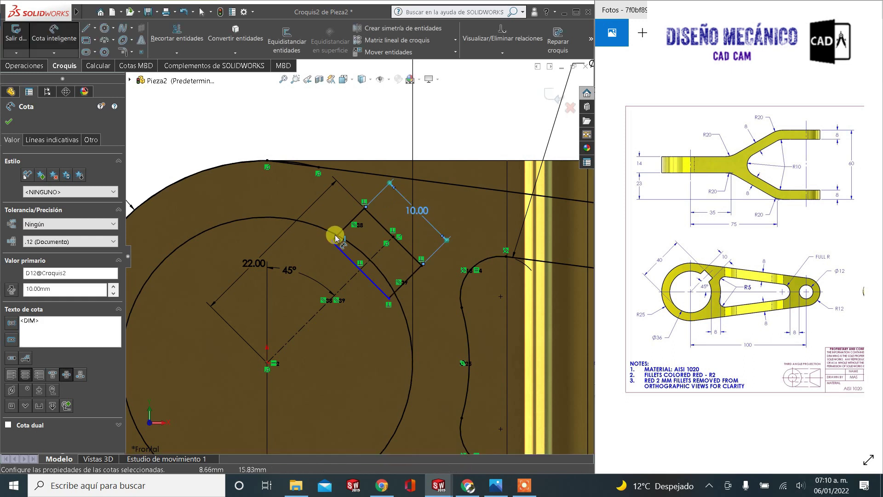
pyautogui.scroll(1, 353, 263)
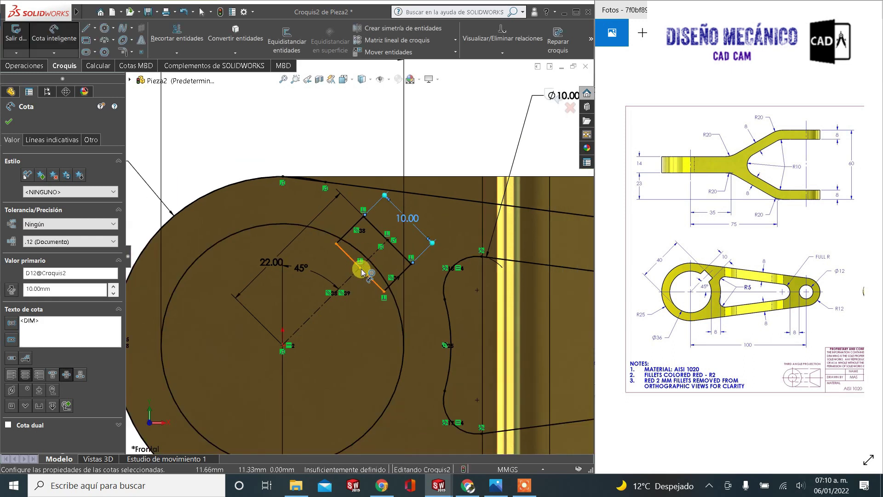
# Trim the extra keyway lines and arc so the notch meets the Ø36 circle
pyautogui.click(178, 37)
pyautogui.scroll(-3, 363, 291)
pyautogui.moveTo(385, 263)
pyautogui.mouseDown()
pyautogui.moveTo(389, 252)
pyautogui.moveTo(411, 251)
pyautogui.moveTo(428, 289)
pyautogui.mouseUp()
pyautogui.moveTo(310, 225); pyautogui.dragTo(355, 194)
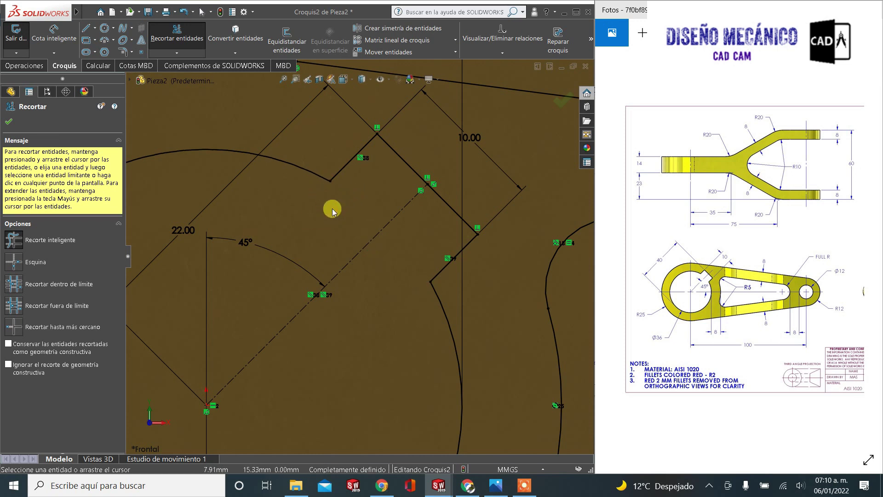
pyautogui.scroll(5, 332, 209)
pyautogui.click(9, 126)
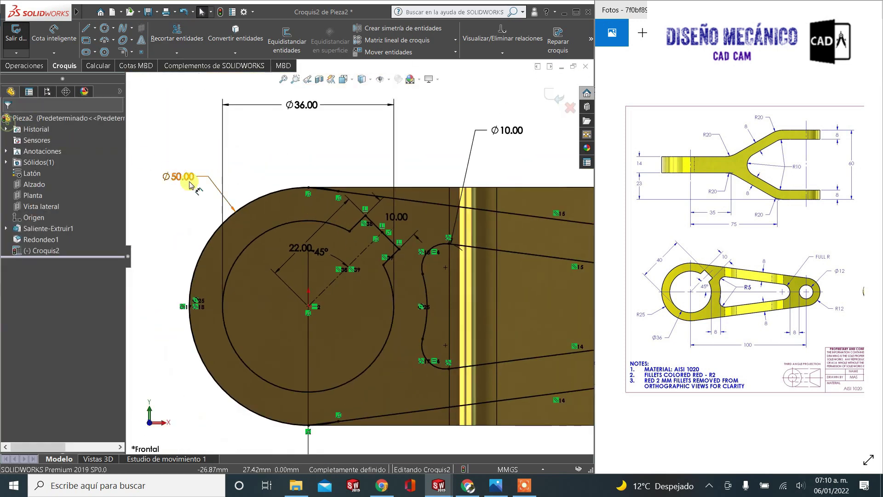
pyautogui.scroll(3, 193, 187)
pyautogui.scroll(2, 263, 203)
pyautogui.scroll(-3, 529, 267)
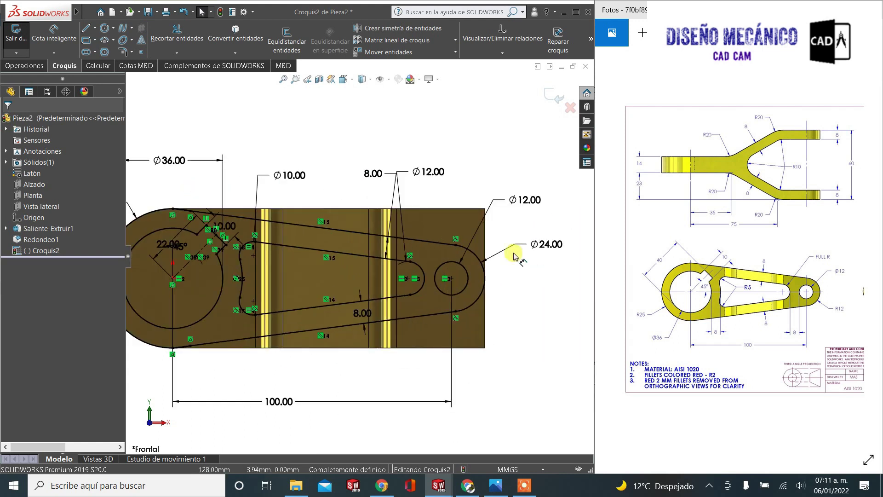
# Draw the top line, right vertical end and 112 mm bottom line closing the lever outline
pyautogui.click(87, 30)
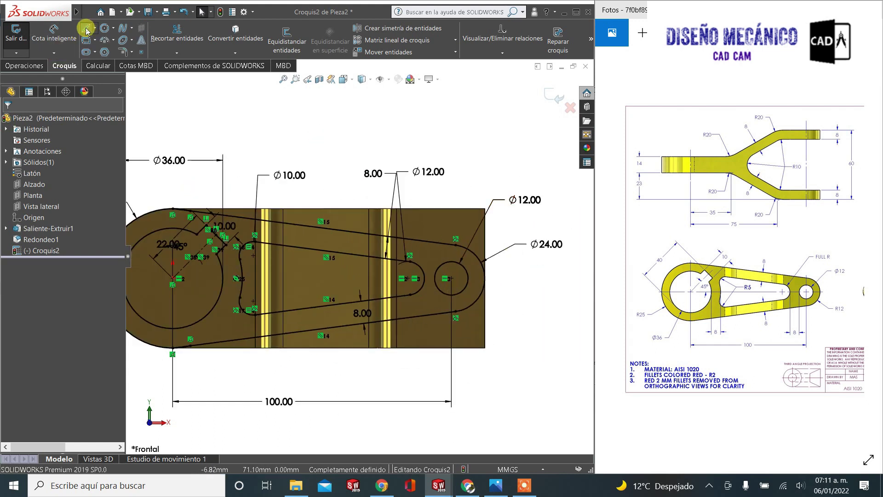
pyautogui.click(173, 210)
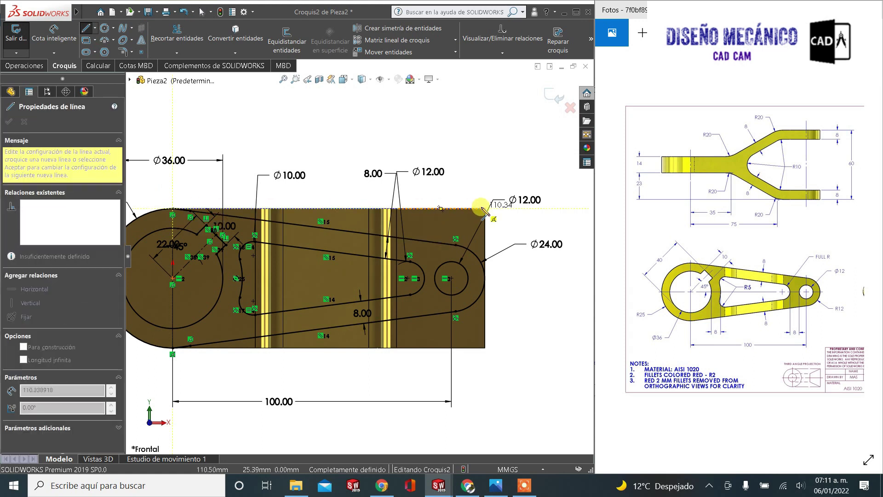
pyautogui.click(485, 209)
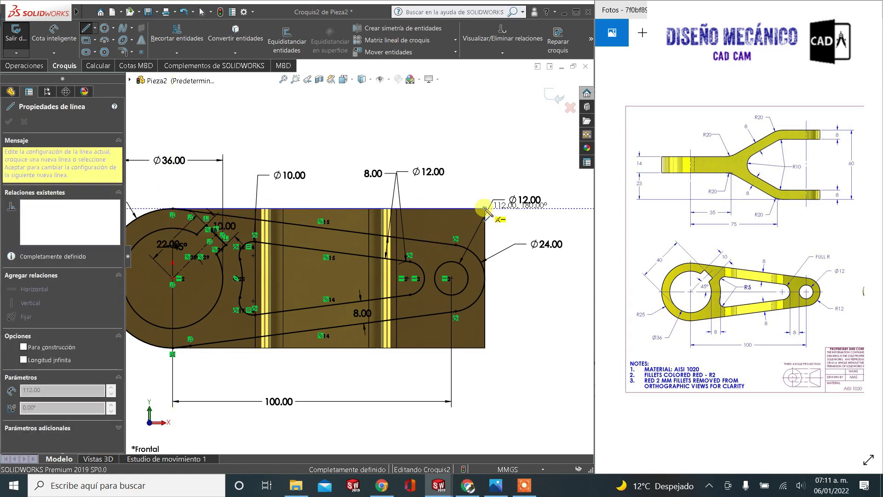
pyautogui.click(485, 348)
pyautogui.click(173, 348)
pyautogui.click(174, 348)
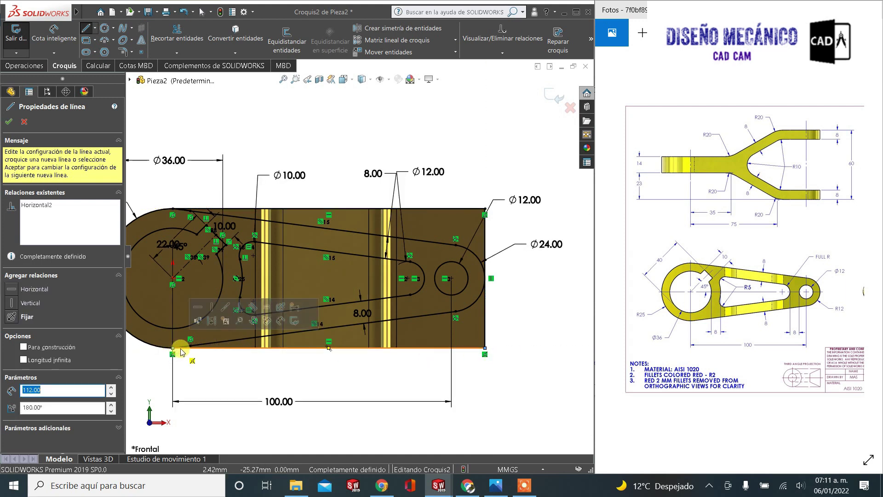
pyautogui.press('f')
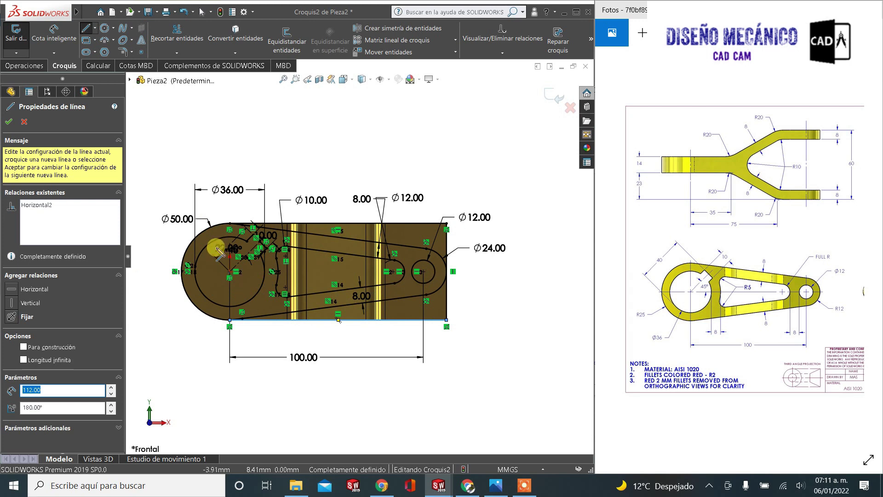
pyautogui.click(8, 123)
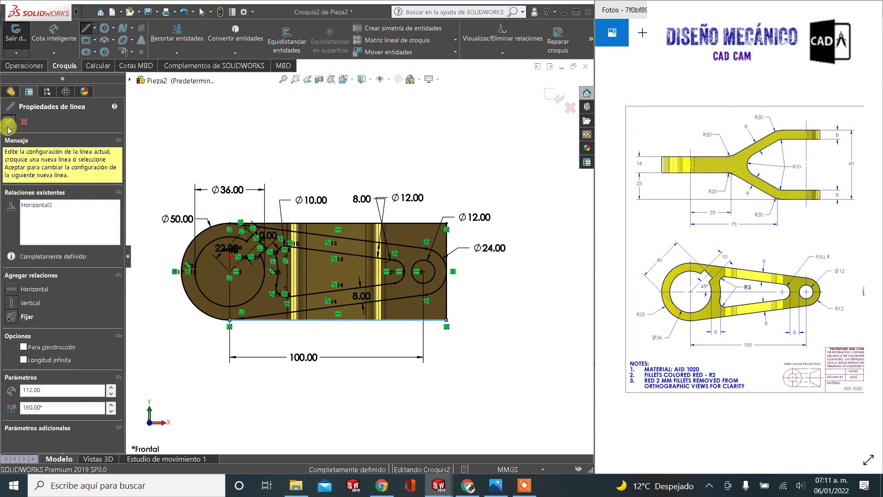
pyautogui.click(23, 64)
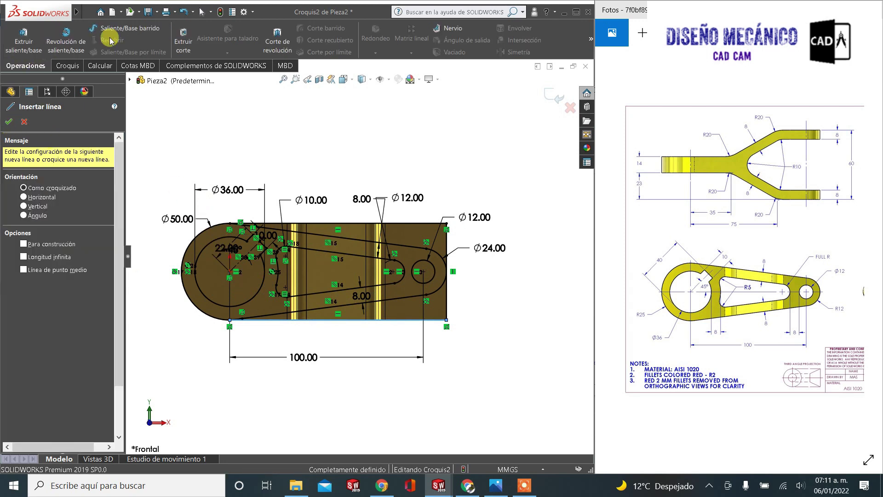
# Start a cut-extrude set to Through All in both directions
pyautogui.click(188, 43)
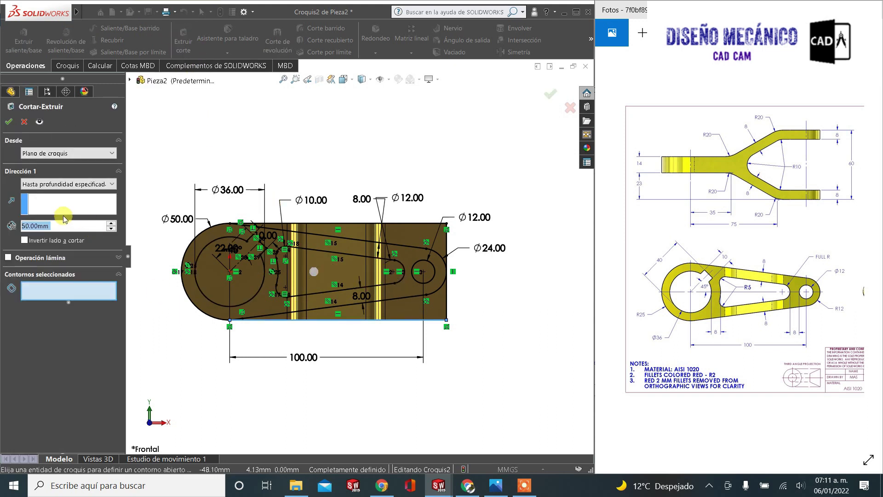
pyautogui.click(67, 184)
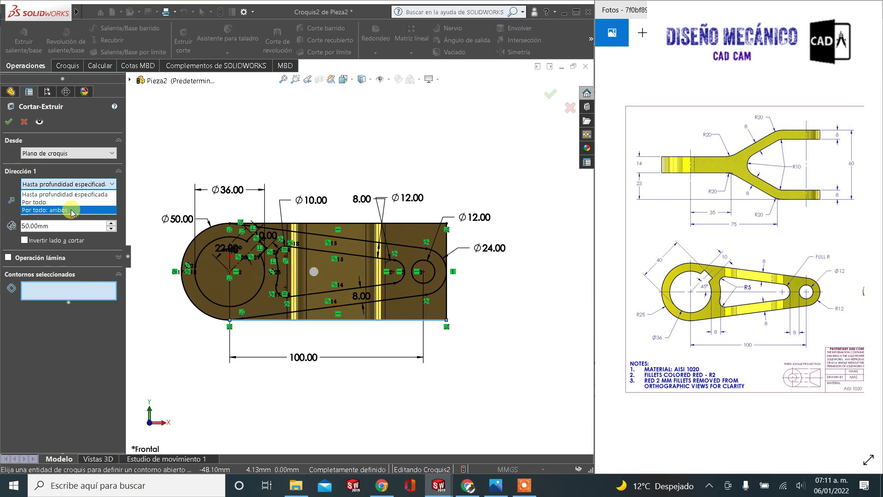
pyautogui.click(72, 211)
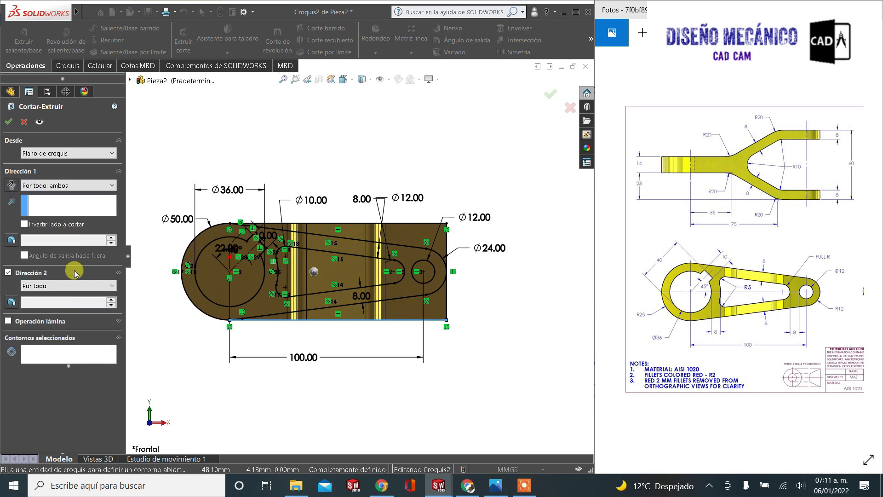
pyautogui.click(61, 357)
pyautogui.scroll(-2, 230, 278)
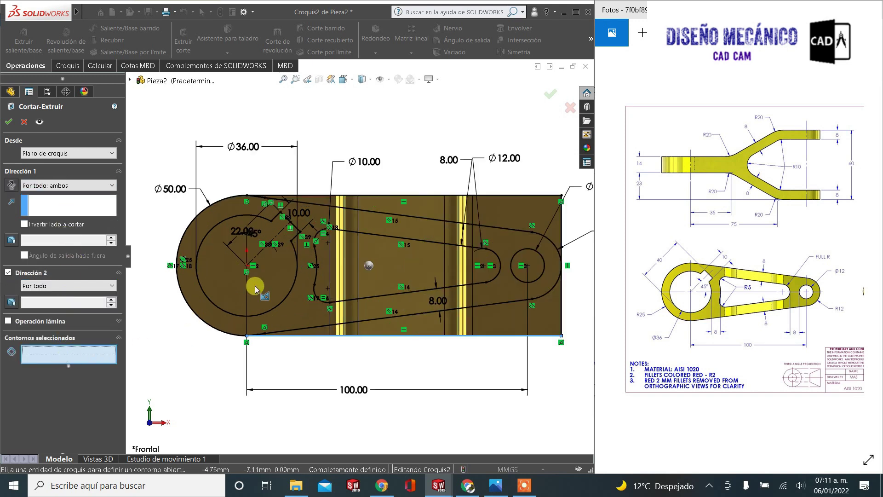
pyautogui.scroll(-2, 497, 221)
# Cut the two outside regions, the slot, the Ø12 hole and the Ø36 bore
pyautogui.click(543, 178)
pyautogui.scroll(1, 557, 188)
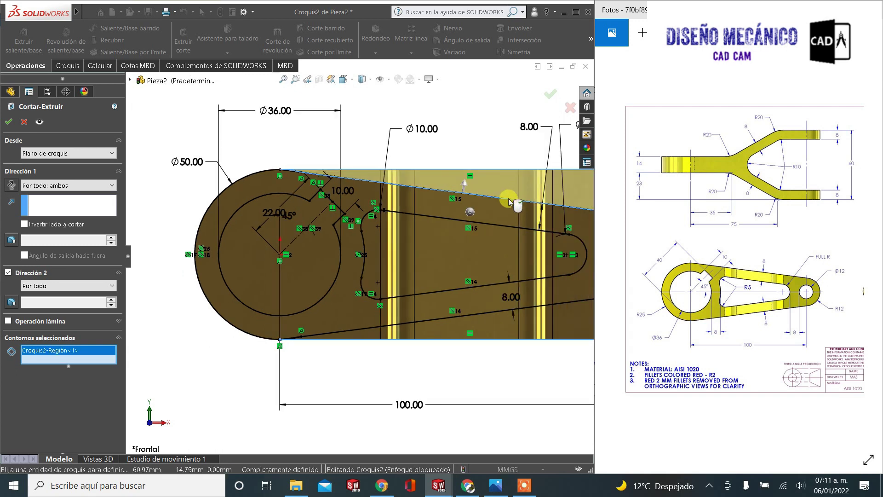
pyautogui.scroll(1, 568, 197)
pyautogui.click(543, 308)
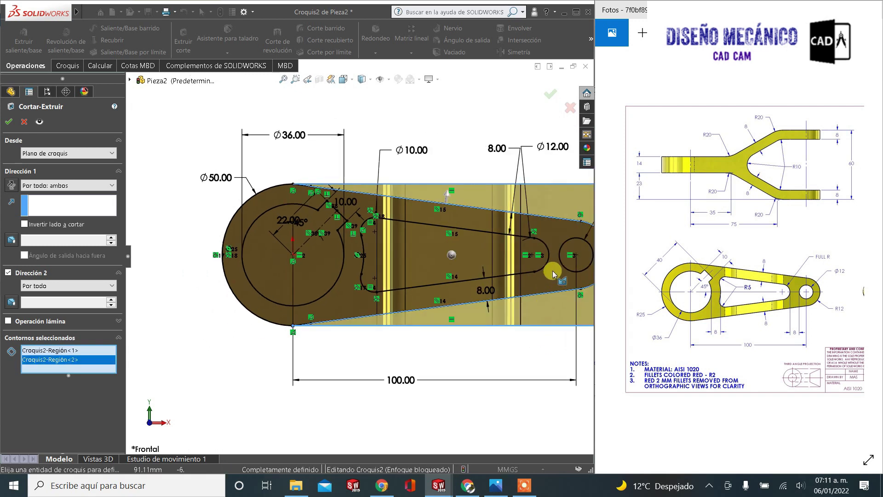
pyautogui.click(568, 267)
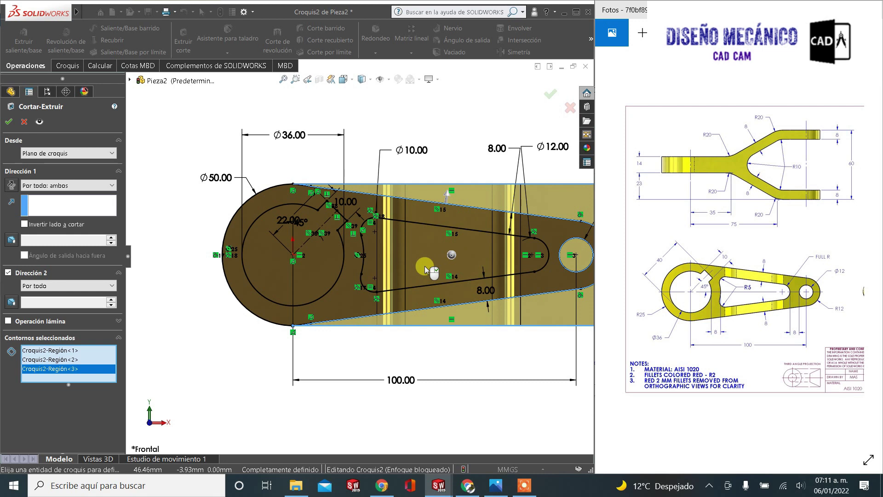
pyautogui.click(429, 269)
pyautogui.click(270, 278)
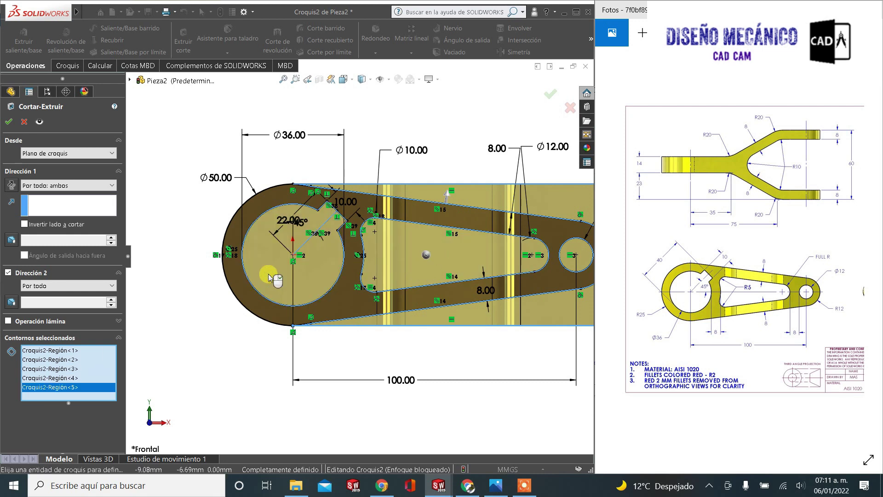
pyautogui.scroll(3, 368, 269)
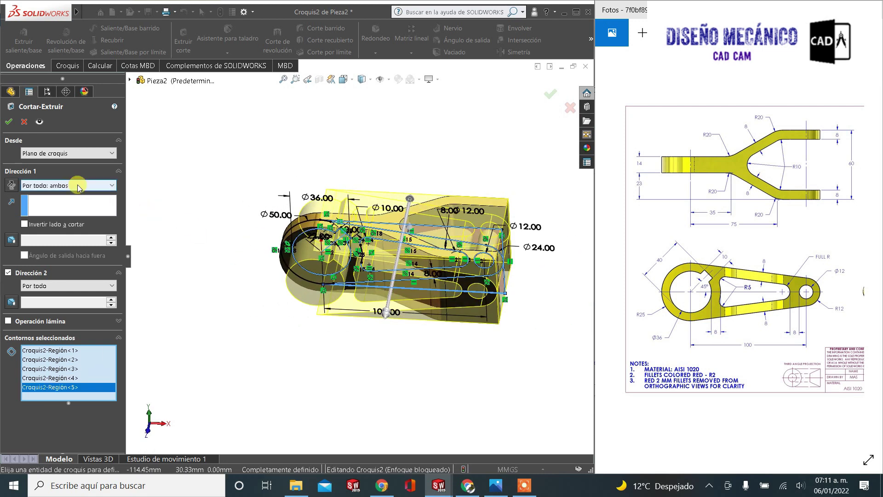
pyautogui.click(9, 123)
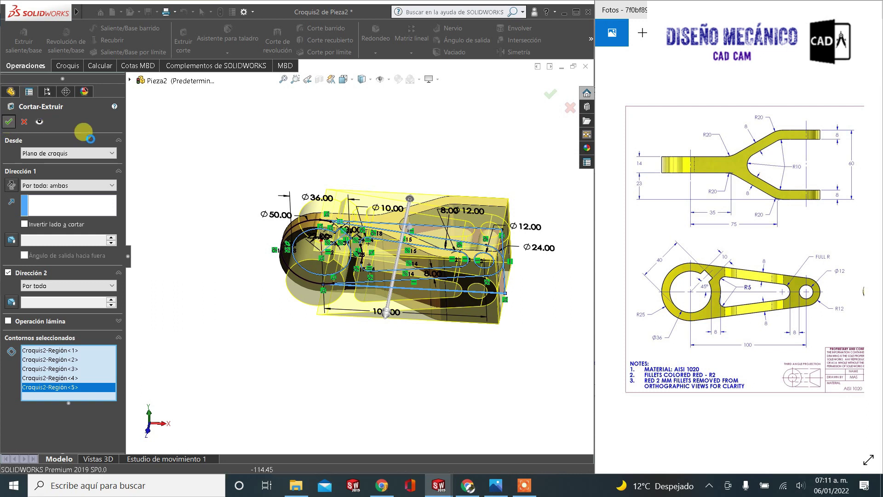
pyautogui.moveTo(388, 296)
pyautogui.mouseDown(button='middle')
pyautogui.moveTo(384, 177)
pyautogui.moveTo(365, 287)
pyautogui.mouseUp(button='middle')
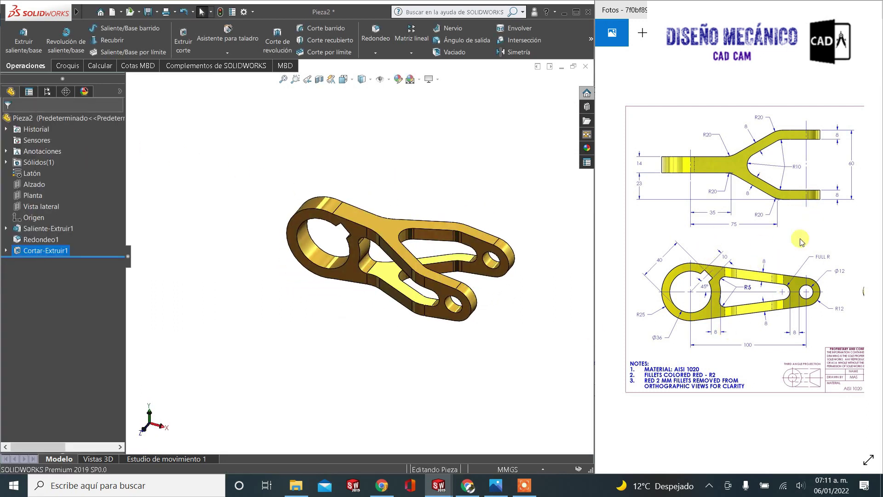
# Check the reference drawing's R2 fillet callouts, then start the Fillet command
pyautogui.hscroll(3, 803, 246)
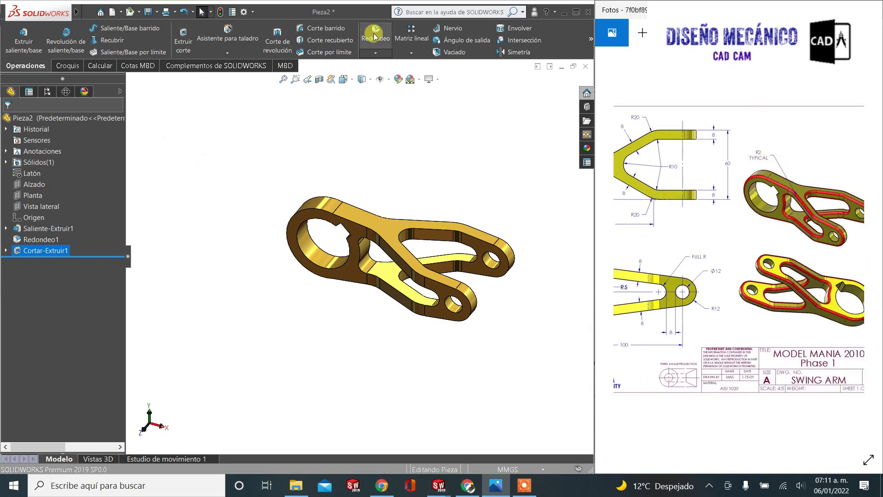
pyautogui.click(115, 219)
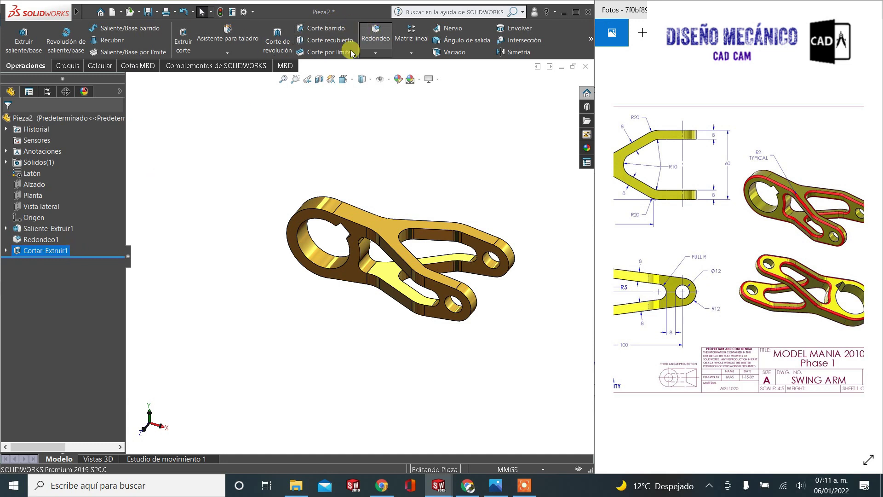
pyautogui.click(363, 42)
# Apply a 2 mm fillet to the inner pocket face and top face, then orbit to inspect it
pyautogui.write('2')
pyautogui.press('Return')
pyautogui.scroll(-2, 395, 269)
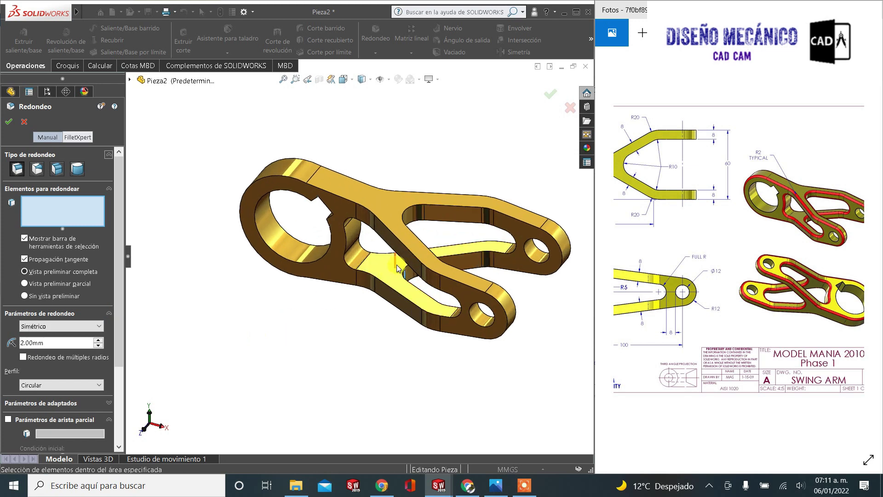
pyautogui.click(390, 277)
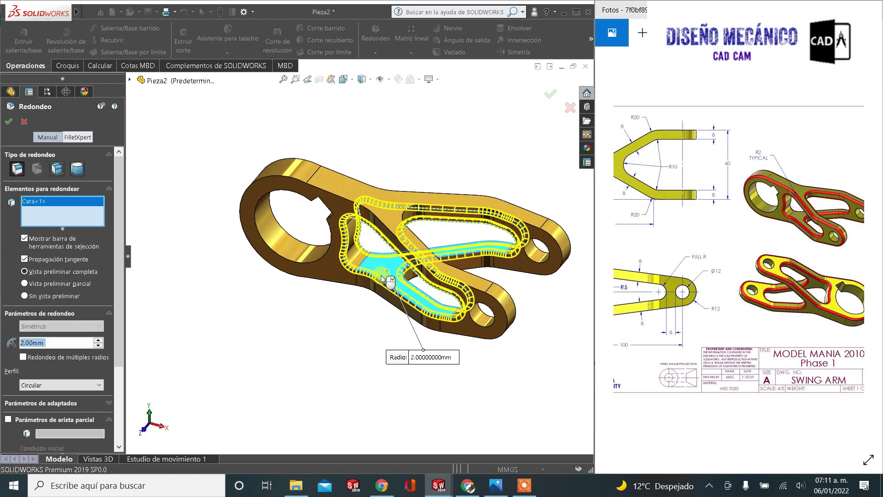
pyautogui.click(327, 179)
pyautogui.moveTo(423, 328)
pyautogui.mouseDown(button='middle')
pyautogui.moveTo(429, 362)
pyautogui.moveTo(455, 353)
pyautogui.mouseUp(button='middle')
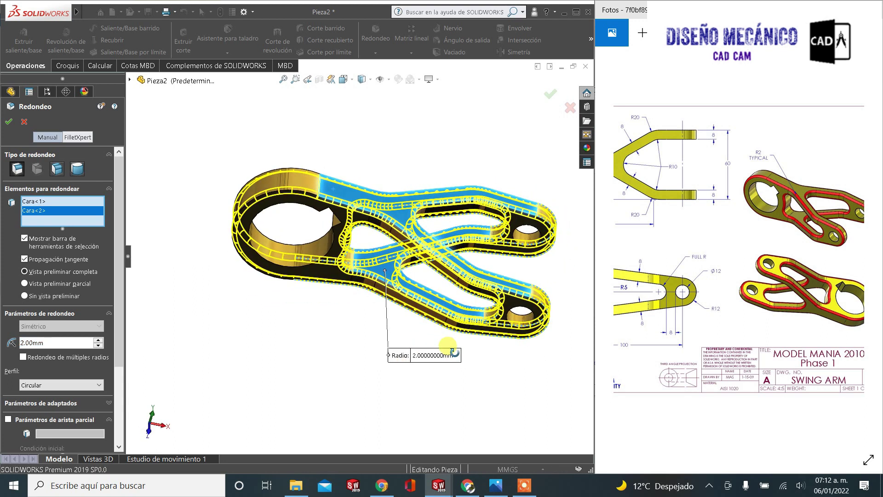
pyautogui.click(11, 122)
pyautogui.moveTo(474, 253)
pyautogui.mouseDown(button='middle')
pyautogui.moveTo(427, 251)
pyautogui.moveTo(489, 263)
pyautogui.moveTo(505, 188)
pyautogui.moveTo(497, 262)
pyautogui.moveTo(488, 251)
pyautogui.moveTo(505, 271)
pyautogui.mouseUp(button='middle')
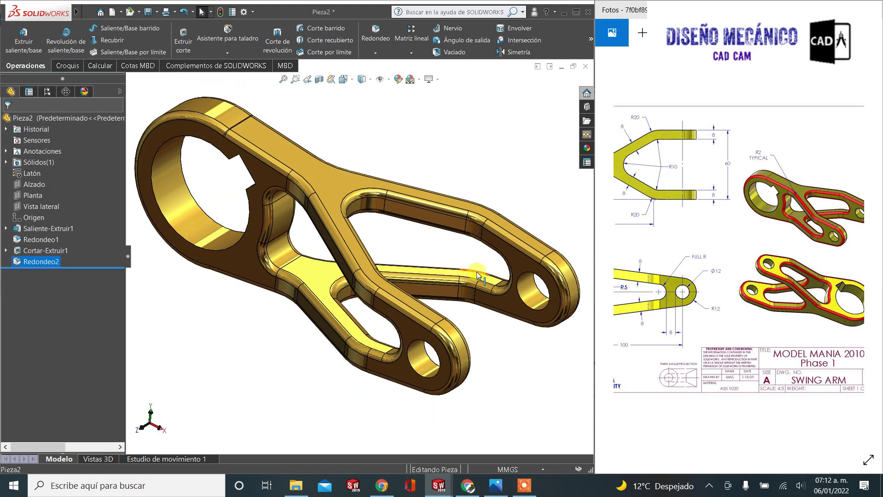
pyautogui.moveTo(478, 275)
pyautogui.mouseDown(button='middle')
pyautogui.moveTo(495, 163)
pyautogui.moveTo(477, 174)
pyautogui.moveTo(479, 247)
pyautogui.moveTo(388, 253)
pyautogui.moveTo(316, 240)
pyautogui.mouseUp(button='middle')
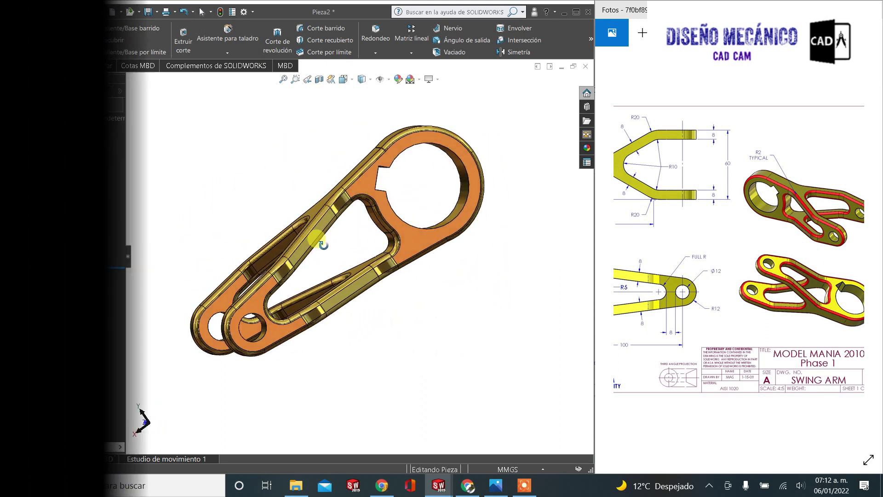